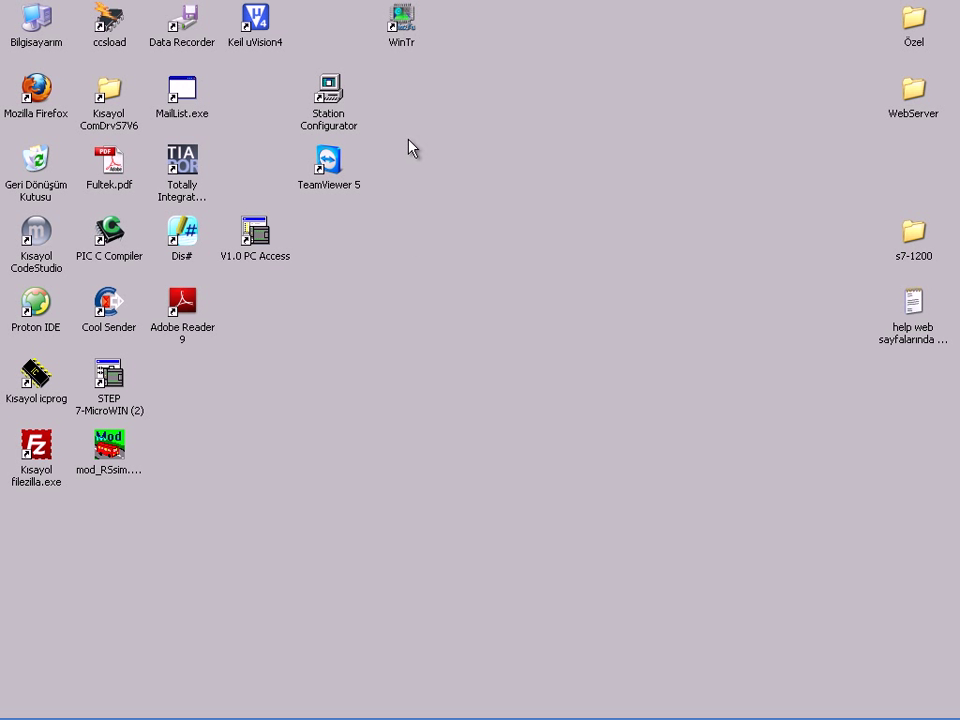
Start WinTr and create a new project named Sample_Project on the desktop.
{"action": "double_click", "coordinate": [403, 28]}
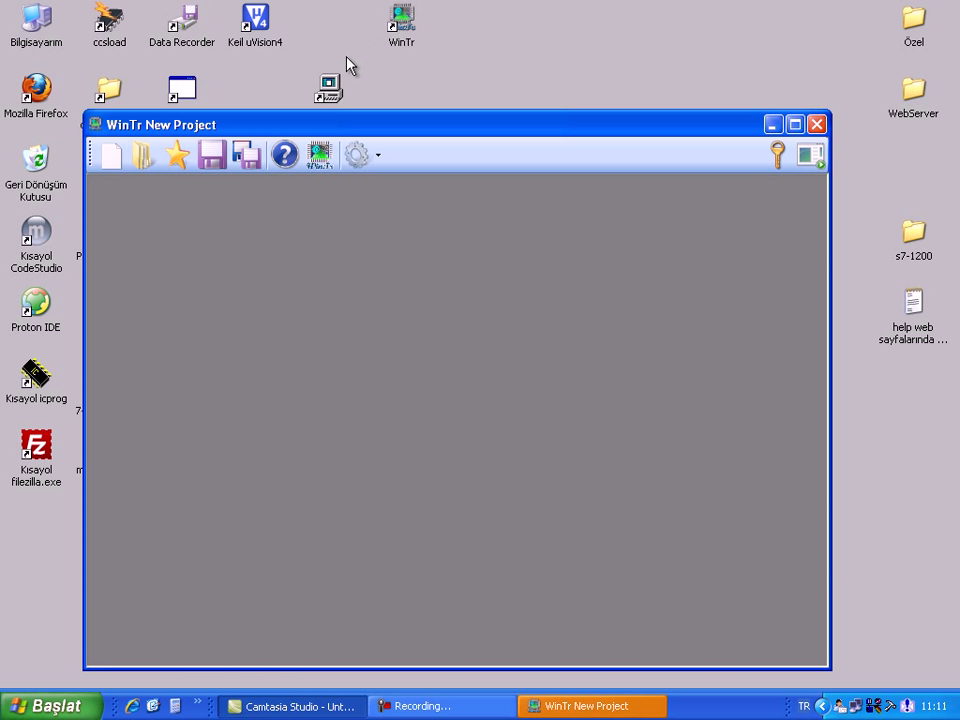
{"action": "left_click", "coordinate": [112, 156]}
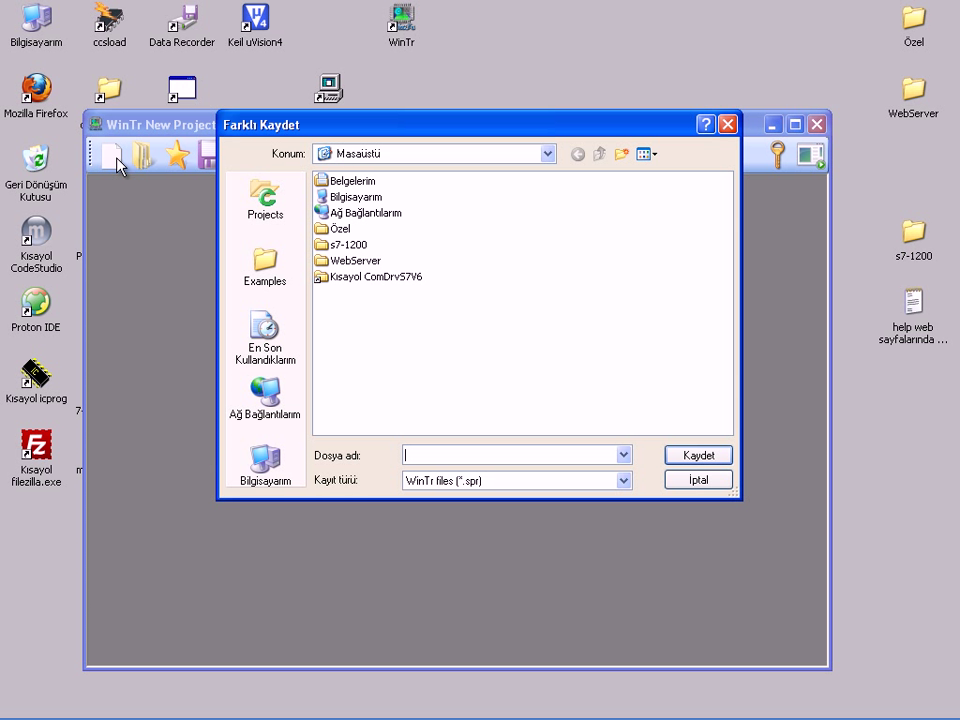
{"action": "type", "text": "Sample_Project"}
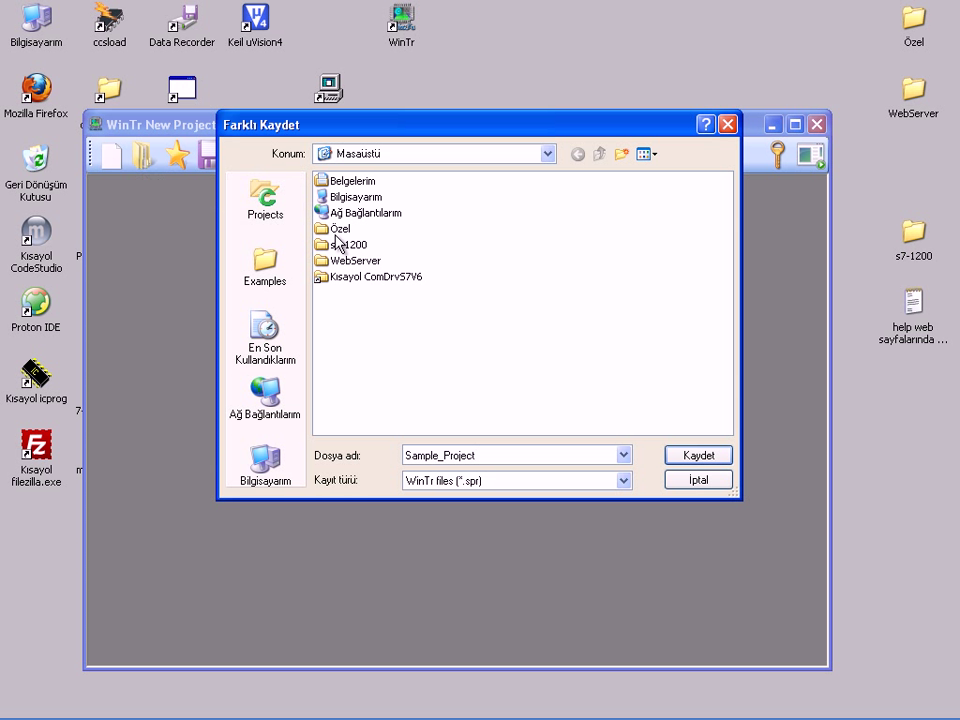
{"action": "left_click", "coordinate": [681, 461]}
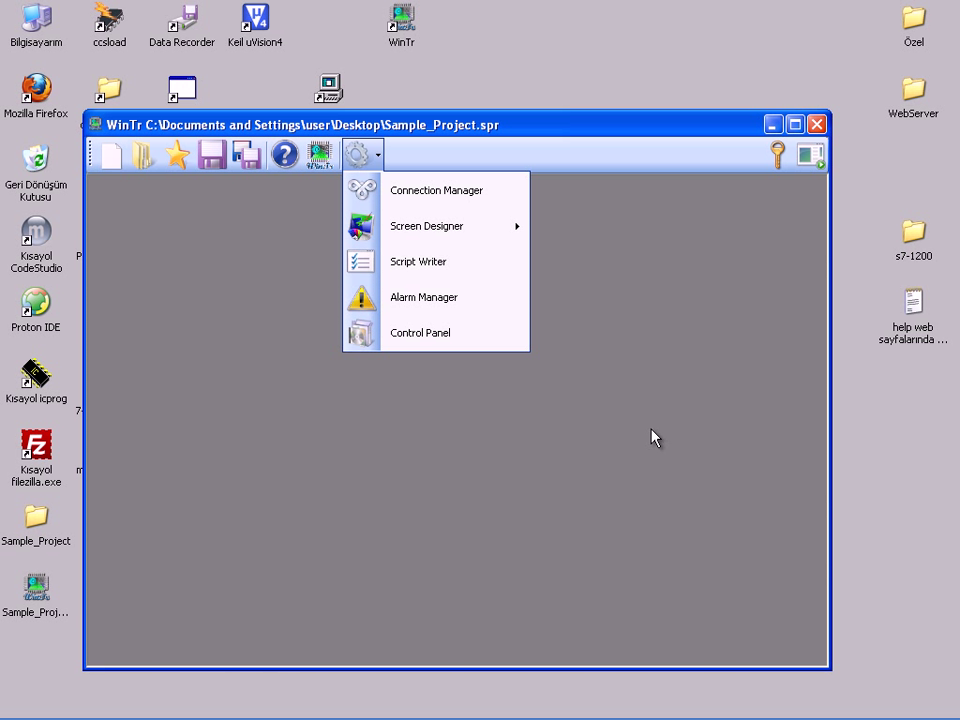
Add a new Modbus Rtu/Tcp Master network to the project in the Connection Manager.
{"action": "left_click", "coordinate": [433, 194]}
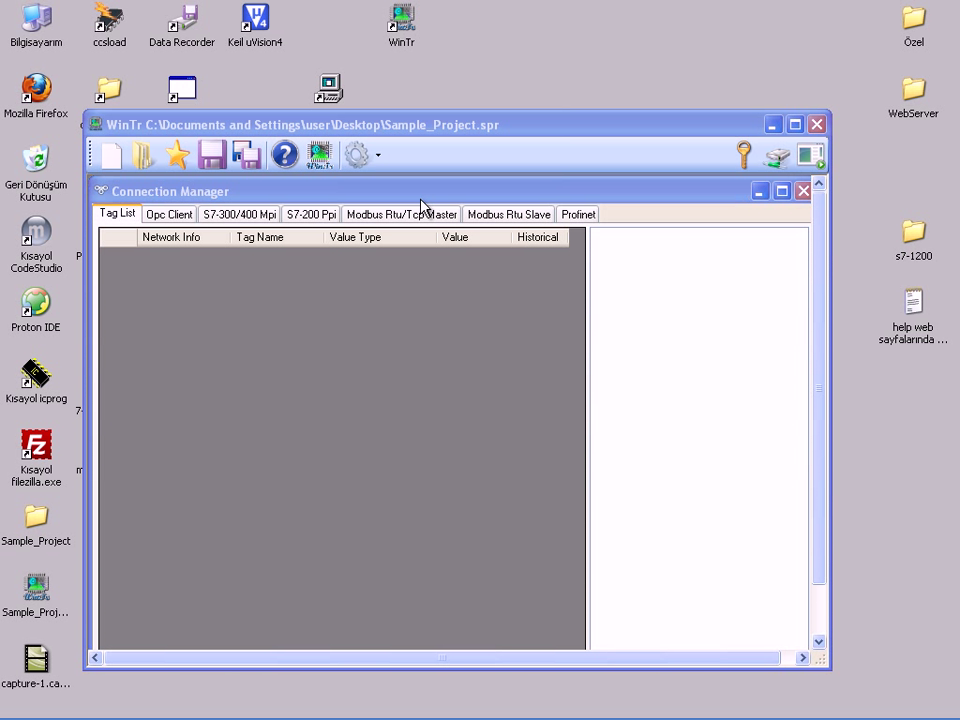
{"action": "left_click", "coordinate": [416, 216]}
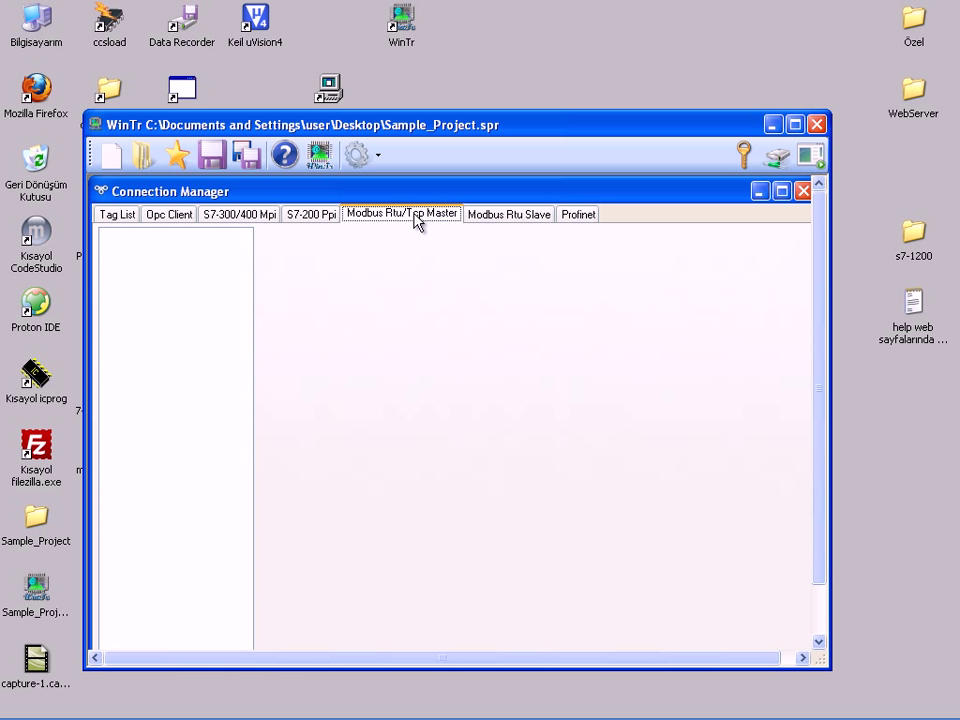
{"action": "right_click", "coordinate": [136, 267]}
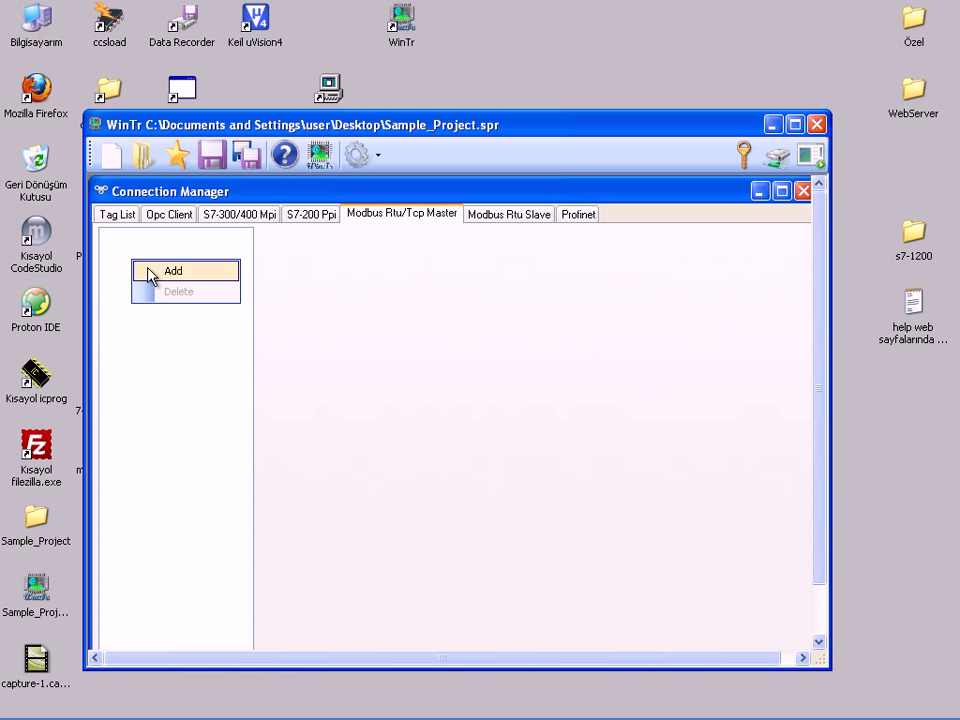
{"action": "left_click", "coordinate": [151, 271]}
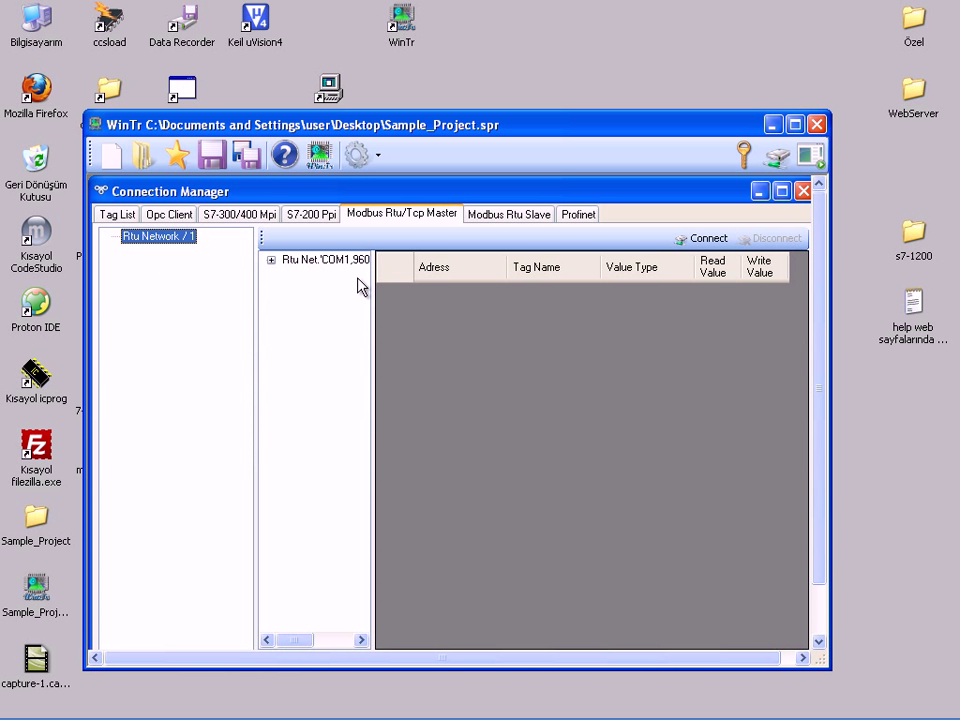
Set the new network's communication method to Modbus Tcp Ip in its properties.
{"action": "left_click_drag", "start_coordinate": [372, 281], "coordinate": [451, 290]}
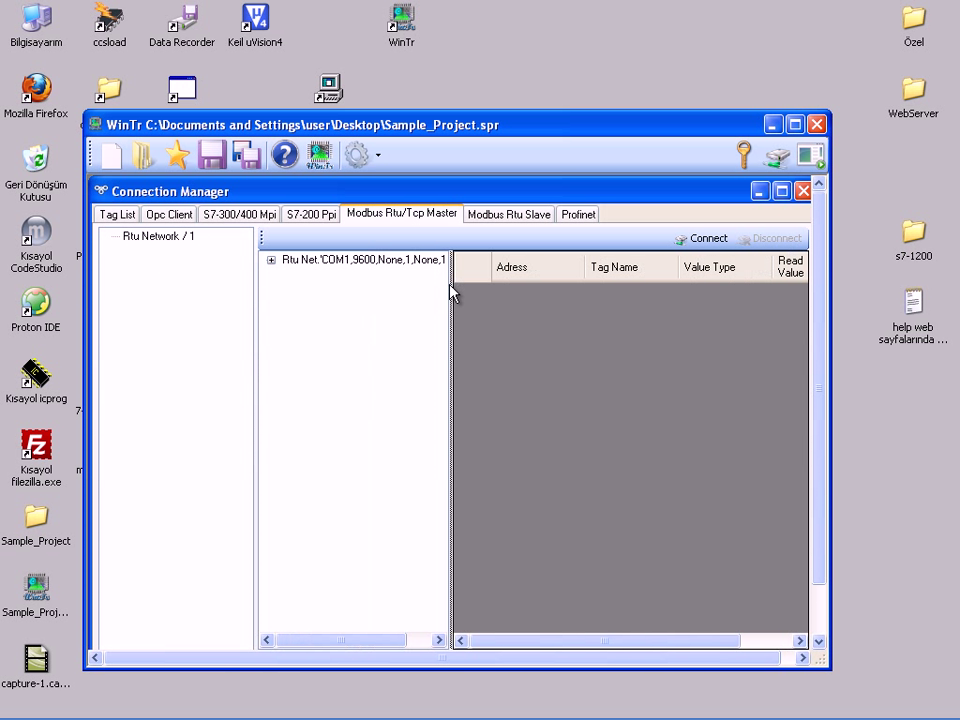
{"action": "right_click", "coordinate": [412, 268]}
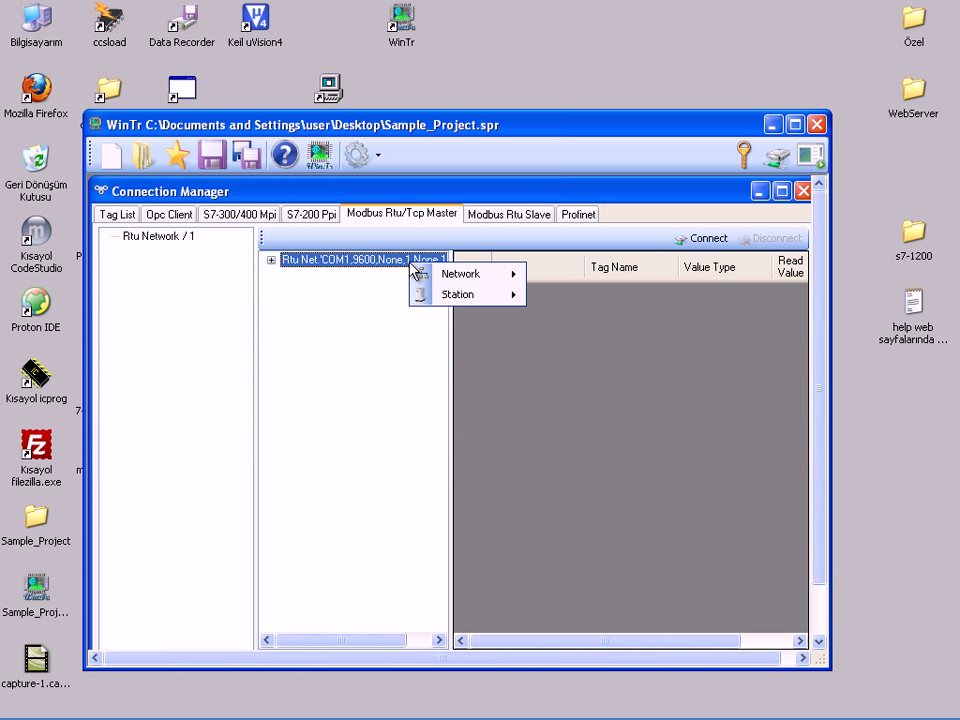
{"action": "mouse_move", "coordinate": [514, 281]}
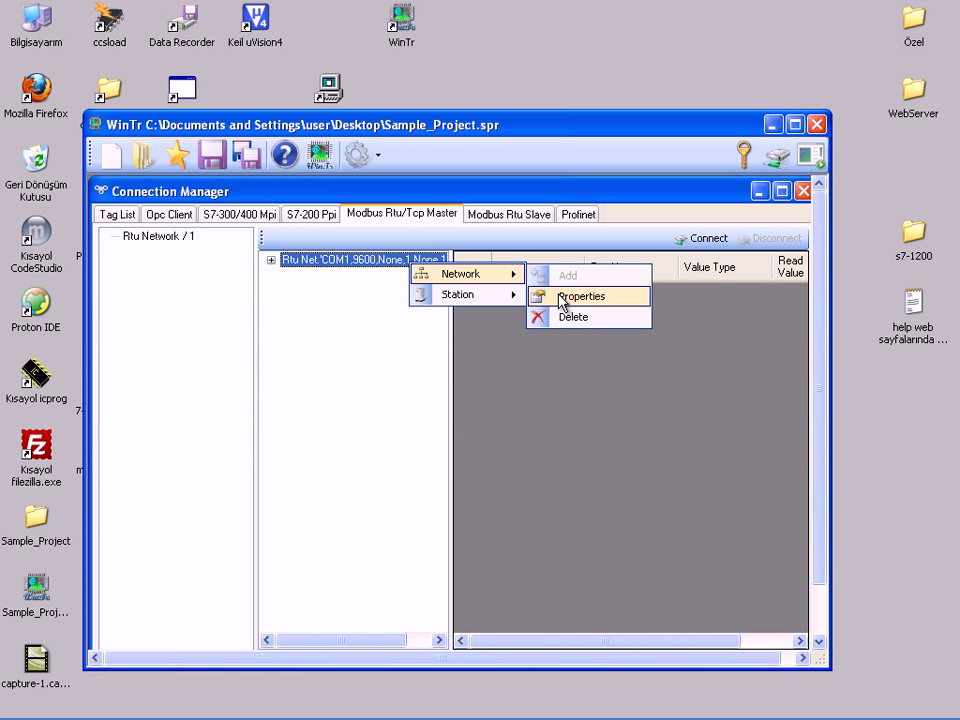
{"action": "left_click", "coordinate": [561, 296]}
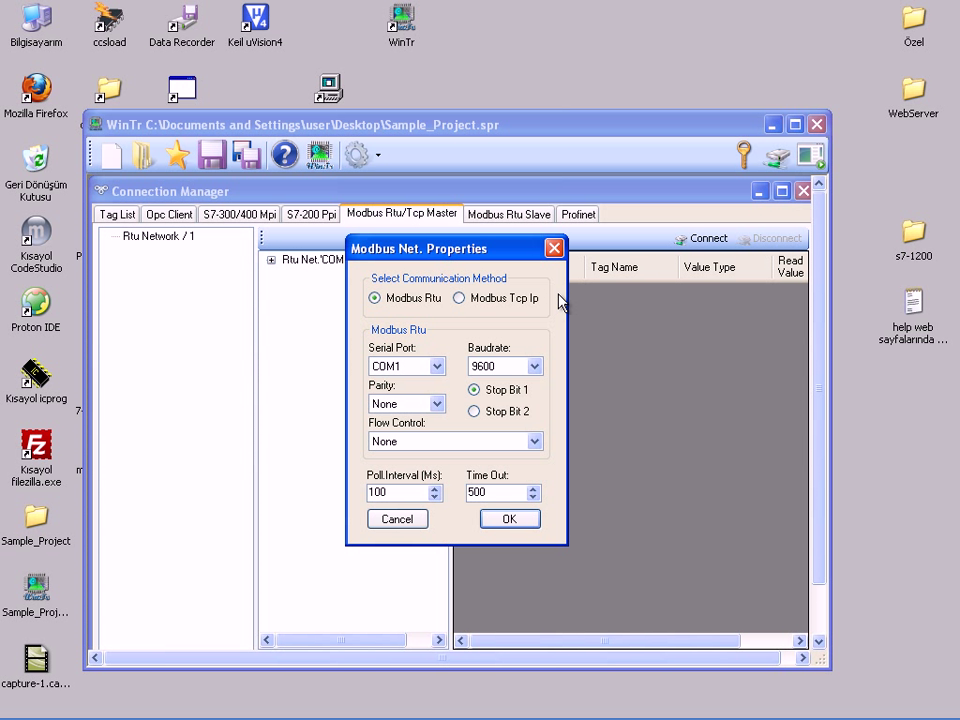
{"action": "left_click", "coordinate": [459, 299]}
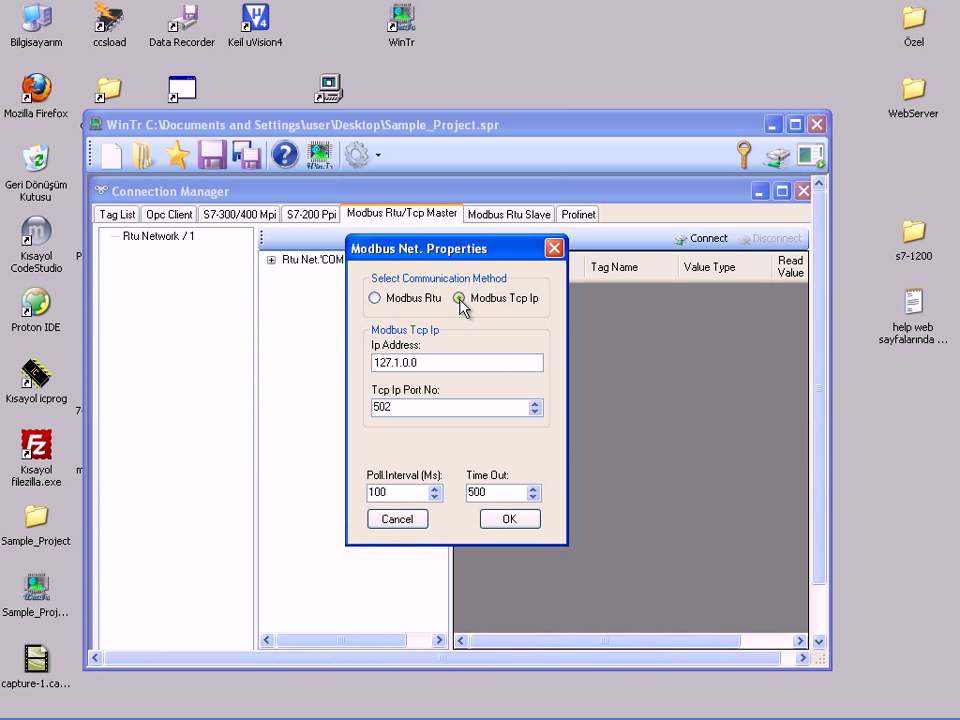
{"action": "left_click", "coordinate": [490, 520]}
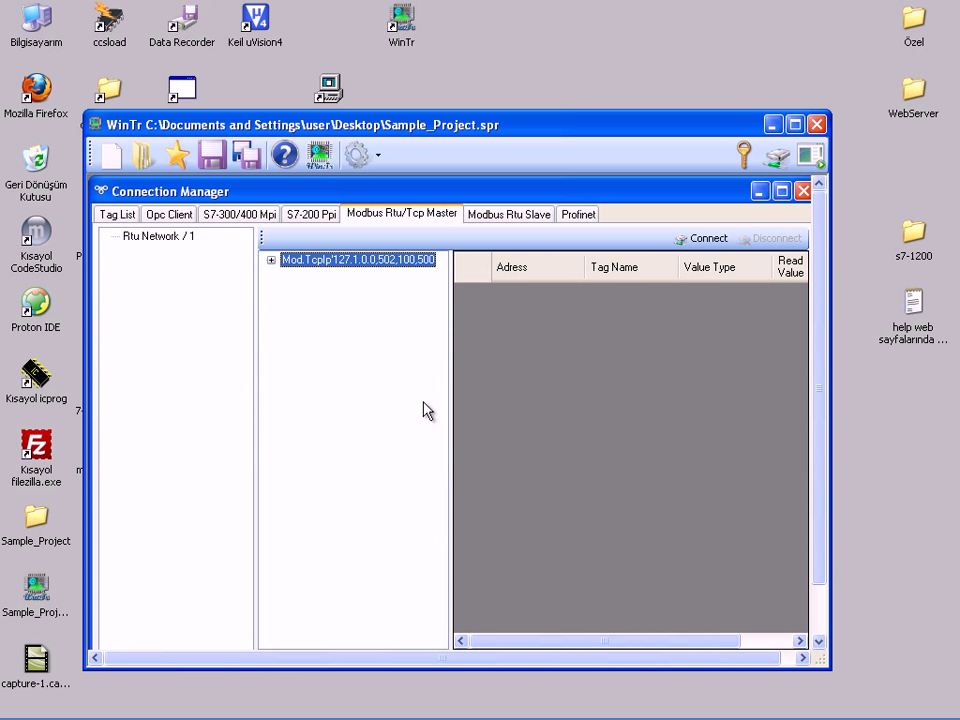
Review the address, word order and block size properties of Station 1 under the Modbus TCP network and accept them.
{"action": "left_click", "coordinate": [270, 260]}
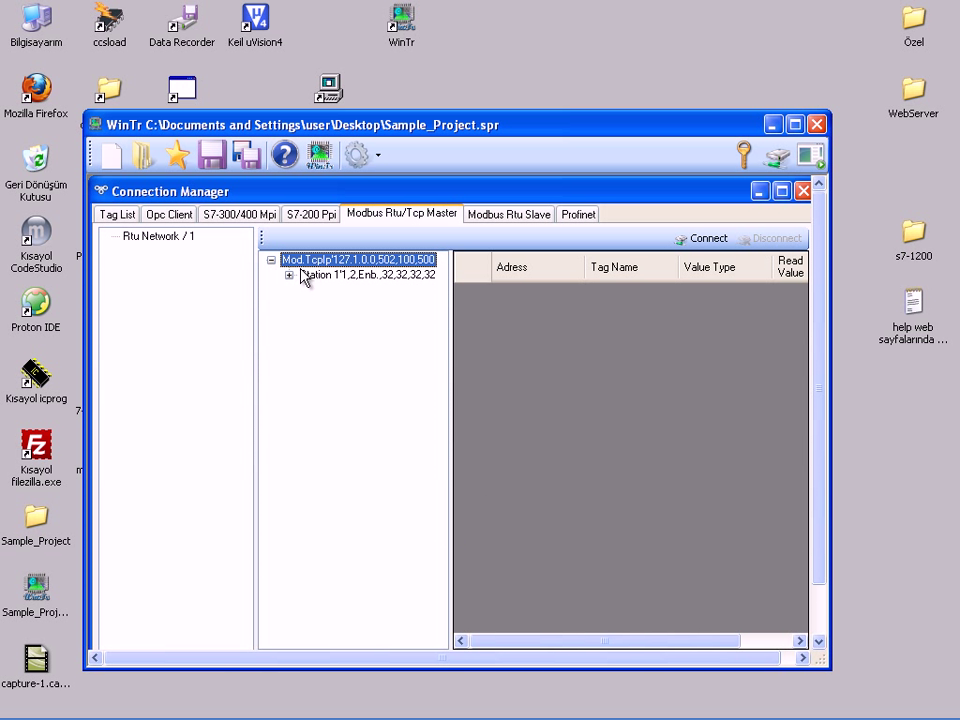
{"action": "right_click", "coordinate": [316, 279]}
{"action": "mouse_move", "coordinate": [351, 289]}
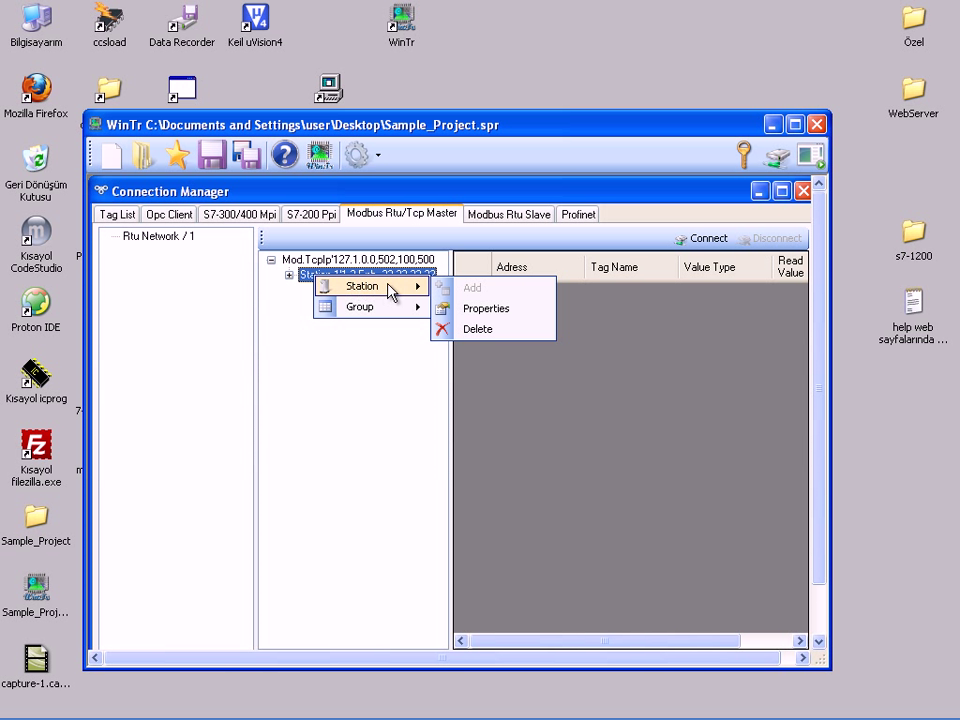
{"action": "left_click", "coordinate": [474, 316]}
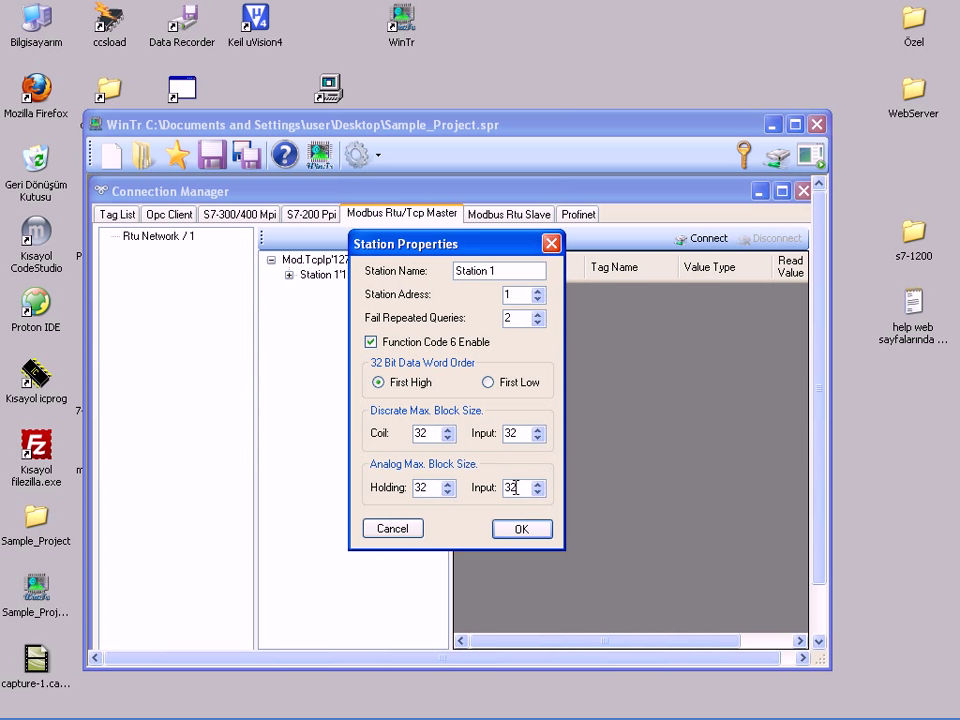
{"action": "left_click", "coordinate": [521, 532]}
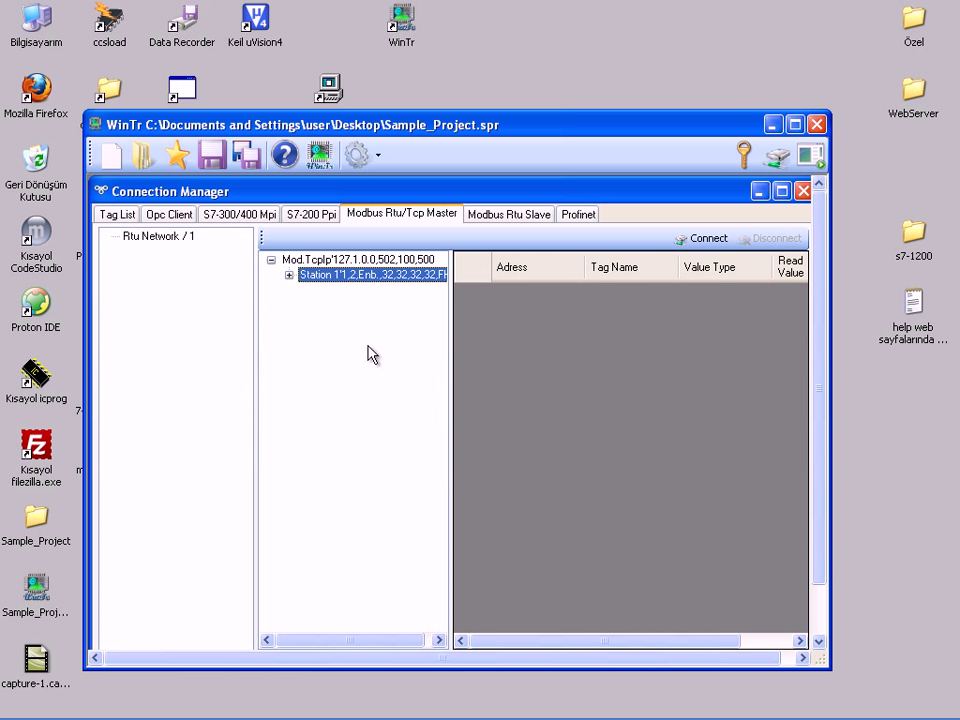
Add a tag named Tank1_Temp at address 40001 to Group 1 of Station 1.
{"action": "left_click", "coordinate": [289, 276]}
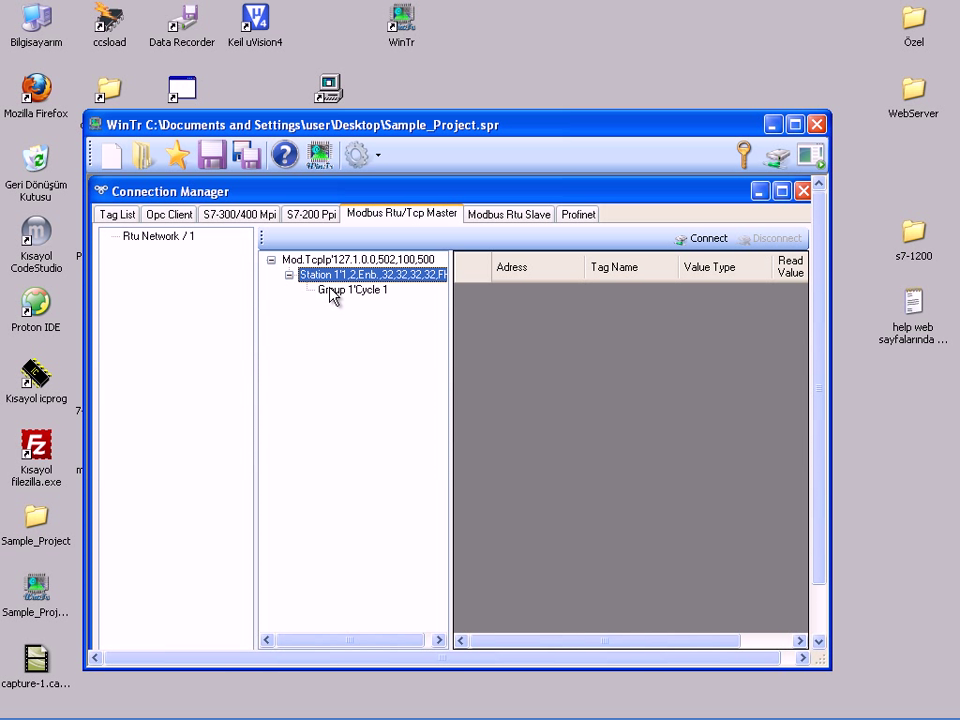
{"action": "left_click", "coordinate": [332, 292]}
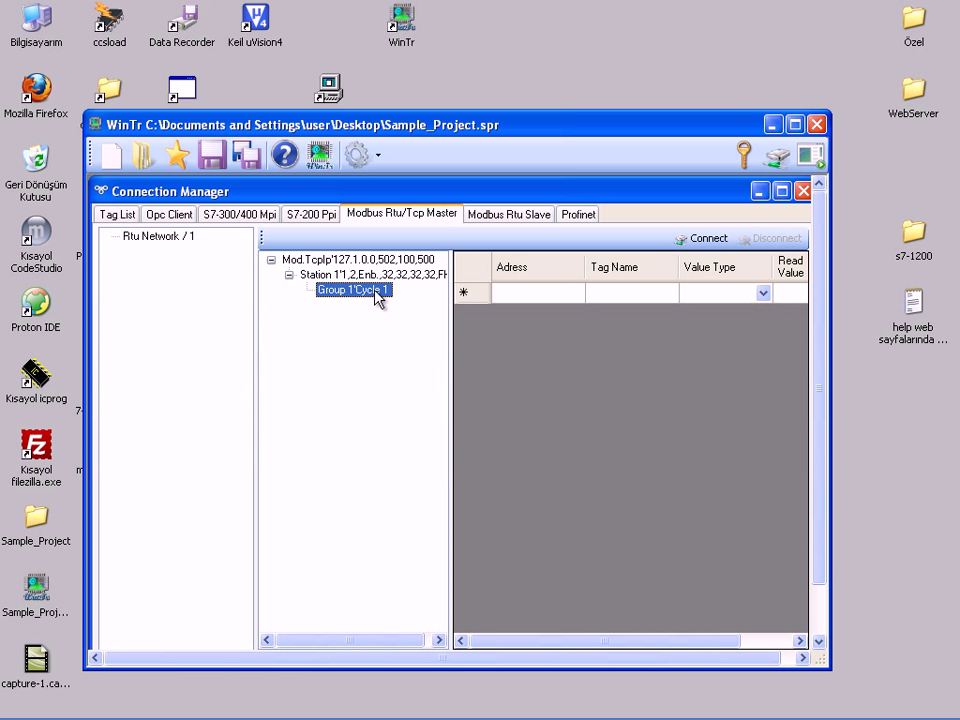
{"action": "left_click", "coordinate": [514, 293]}
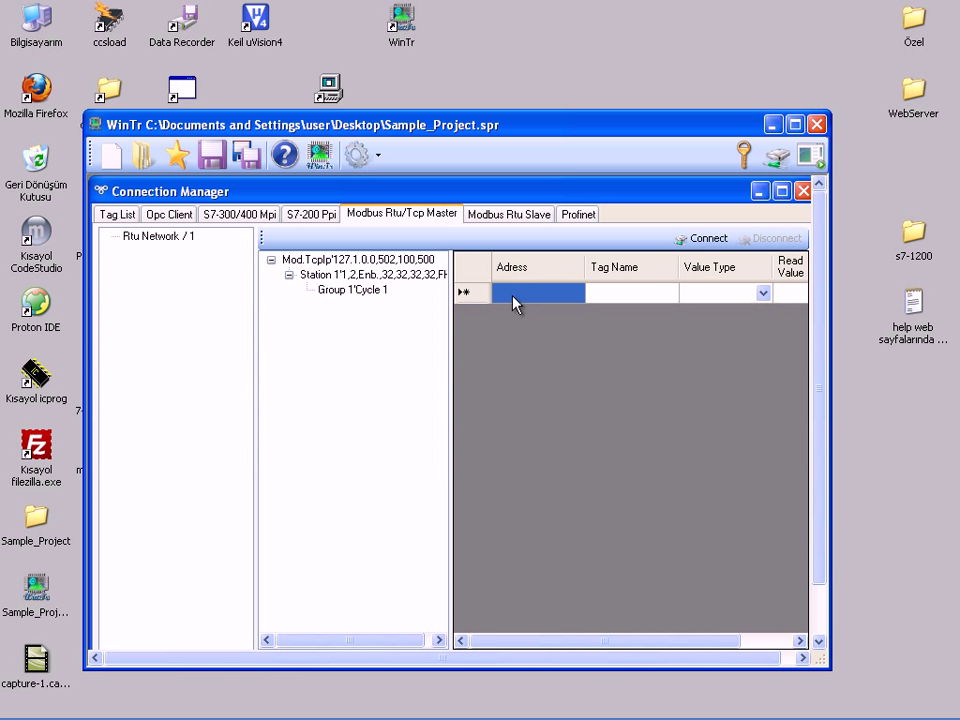
{"action": "type", "text": "4000"}
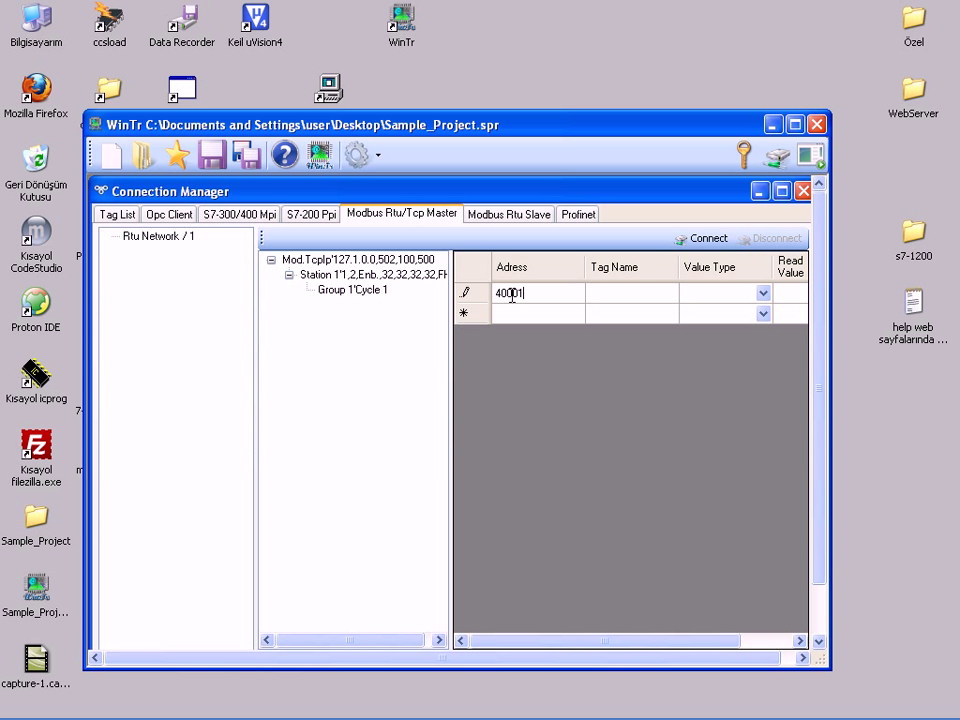
{"action": "type", "text": "1"}
{"action": "key", "text": "Tab"}
{"action": "type", "text": "Tank1"}
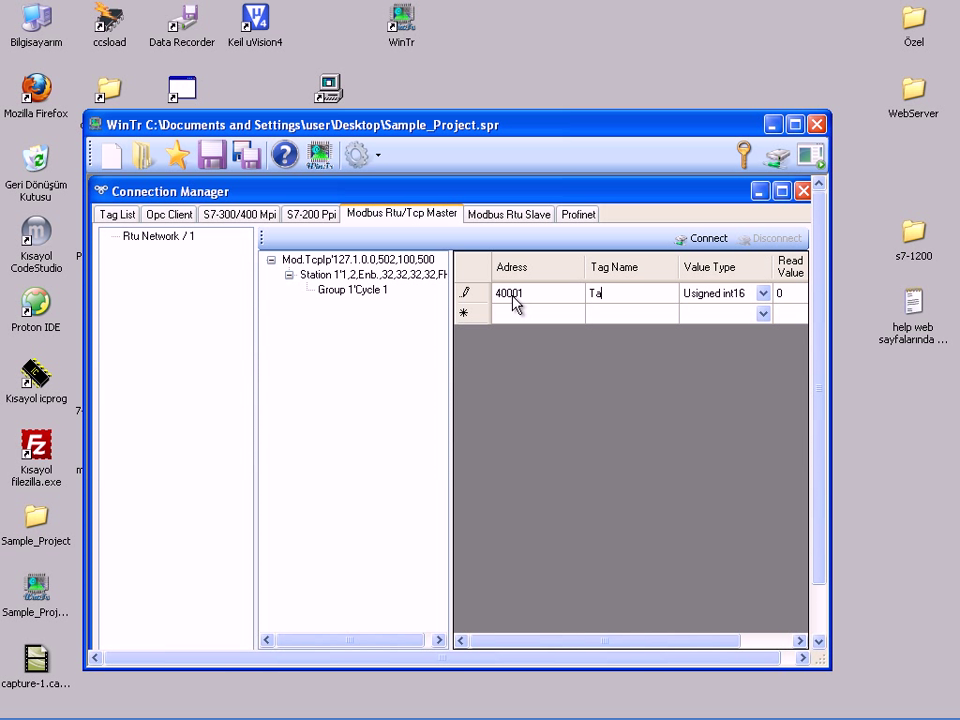
{"action": "type", "text": "_Te"}
{"action": "type", "text": "mp"}
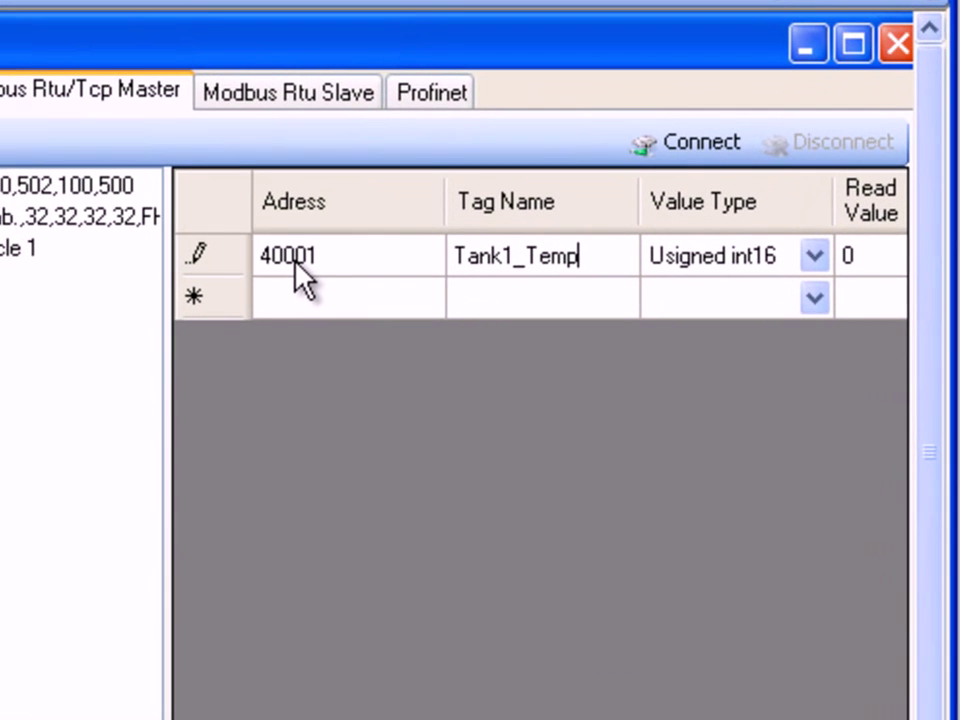
{"action": "key", "text": "Return"}
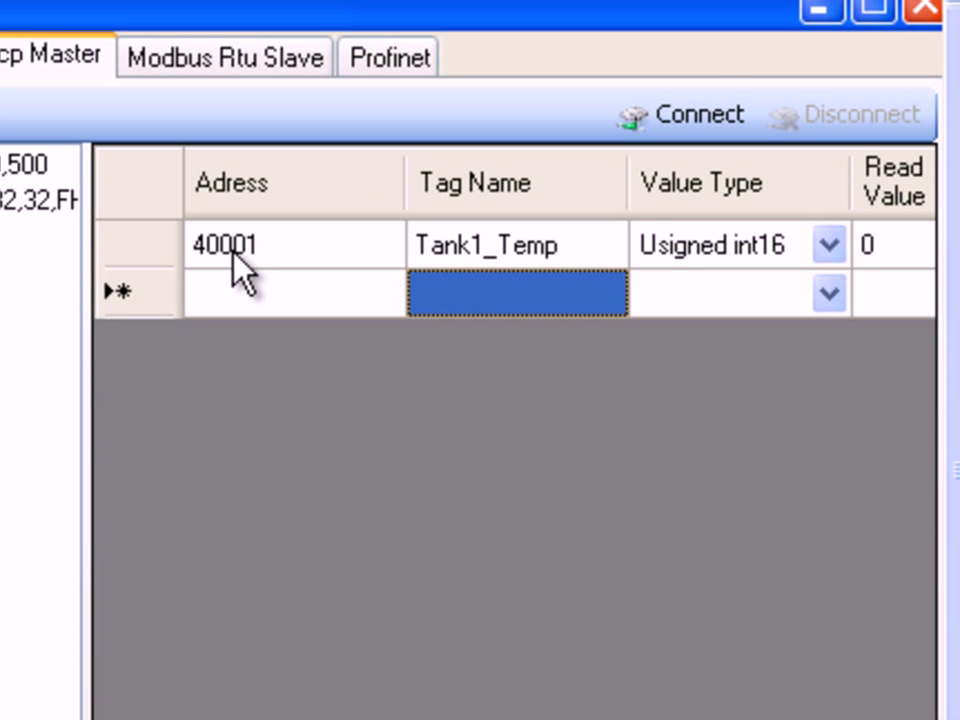
Add a second tag named Tank2_Temp at address 40002 to Group 1.
{"action": "key", "text": "Left"}
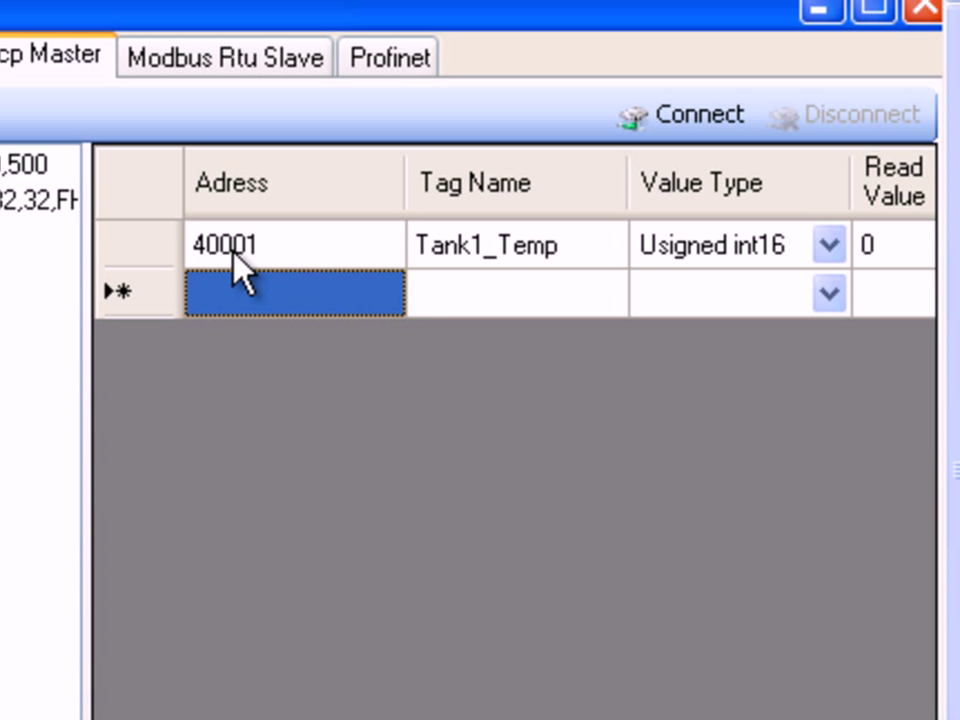
{"action": "type", "text": "40002"}
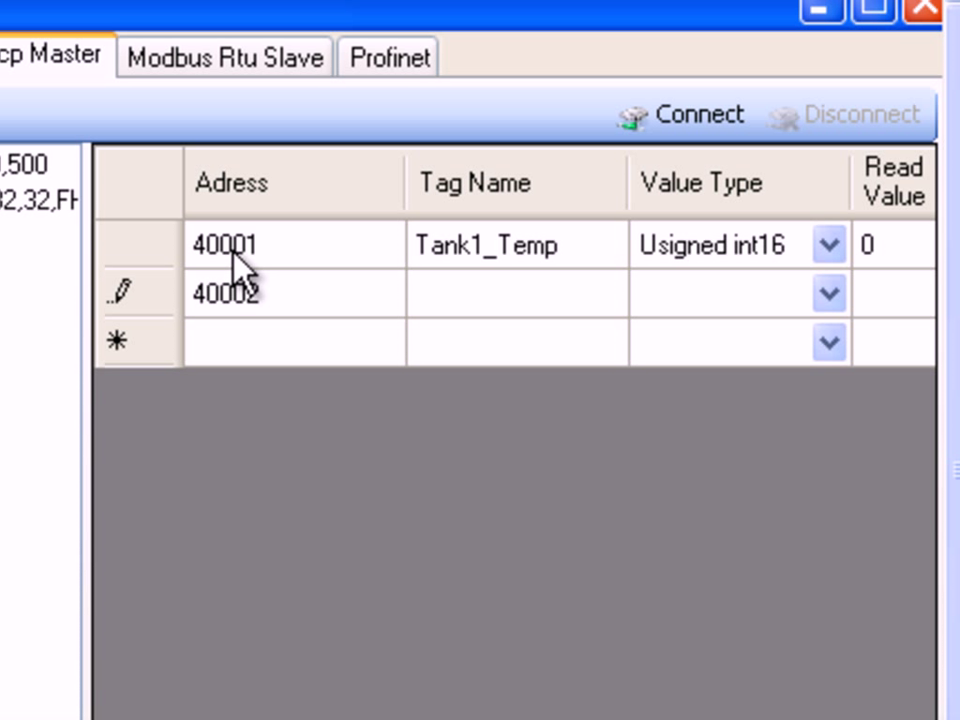
{"action": "key", "text": "Tab"}
{"action": "type", "text": "Tank"}
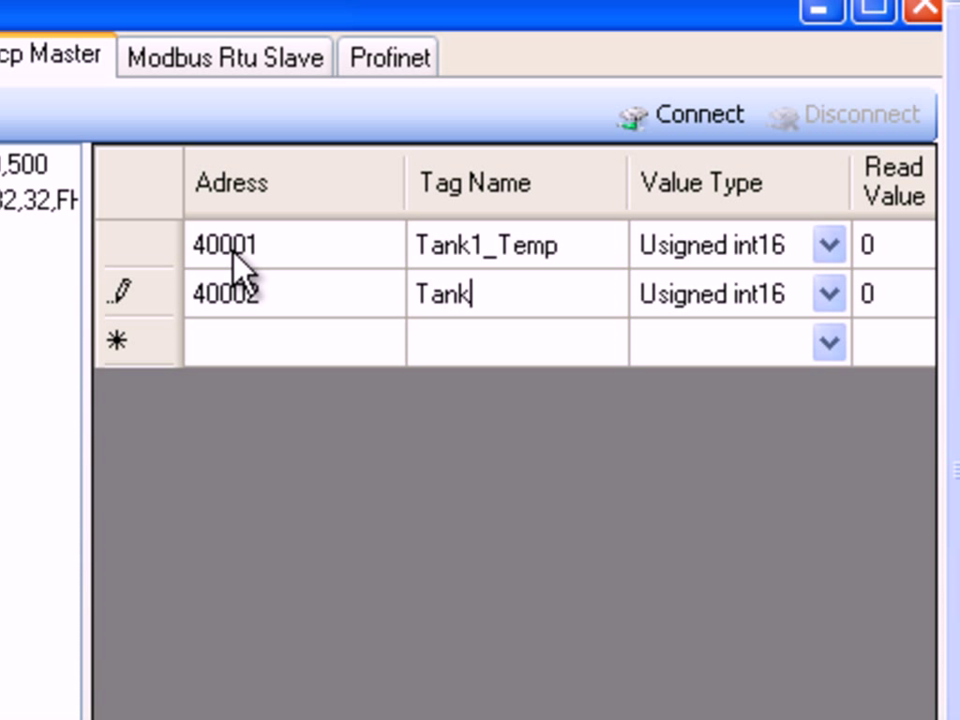
{"action": "type", "text": "2_T"}
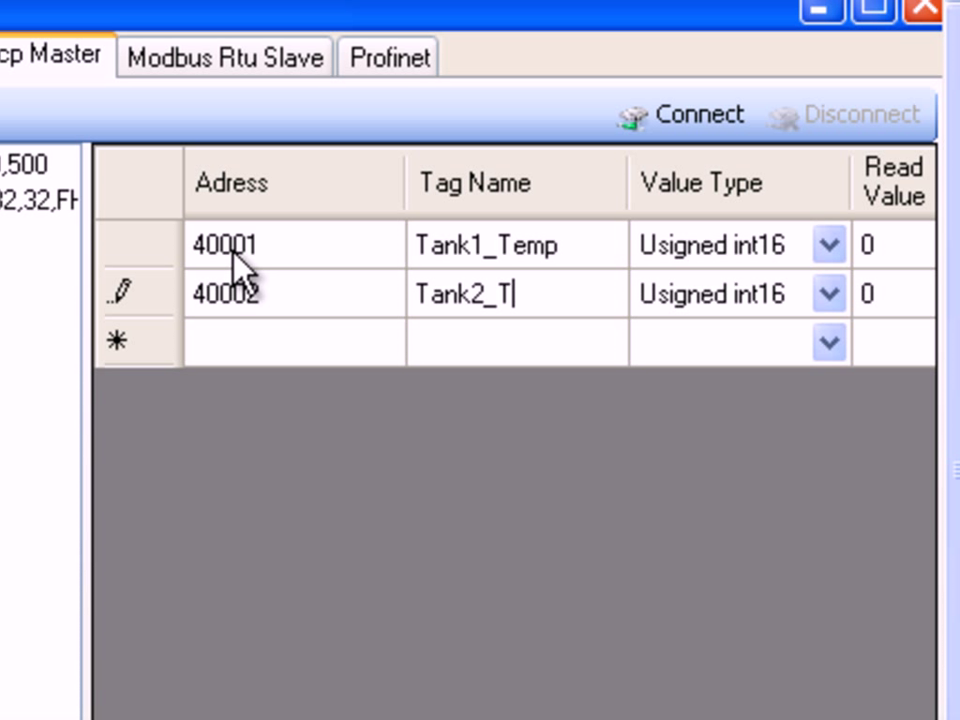
{"action": "type", "text": "emp"}
{"action": "key", "text": "Return"}
Add a third tag named Tank3_Temp at address 40003 and maximize the Connection Manager window.
{"action": "key", "text": "Left"}
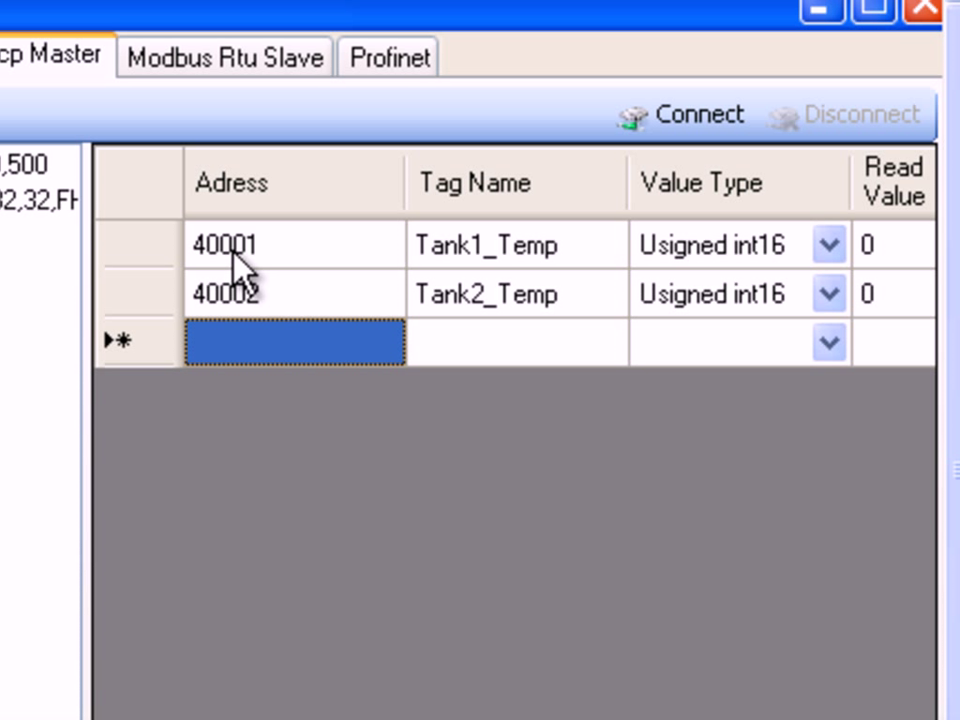
{"action": "type", "text": "40003"}
{"action": "key", "text": "Tab"}
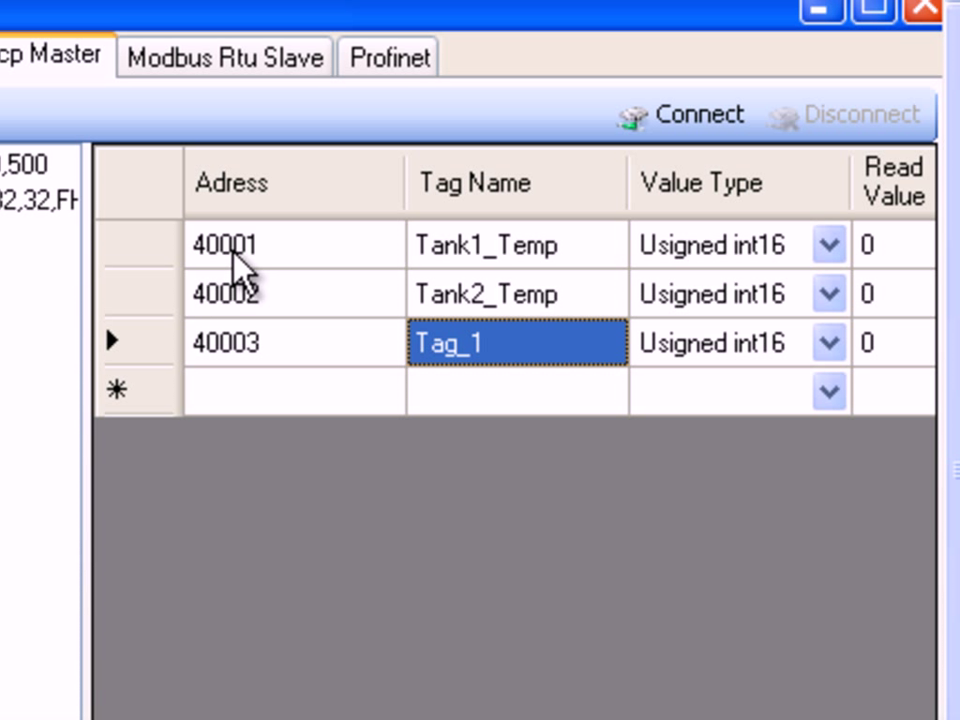
{"action": "type", "text": "Tank"}
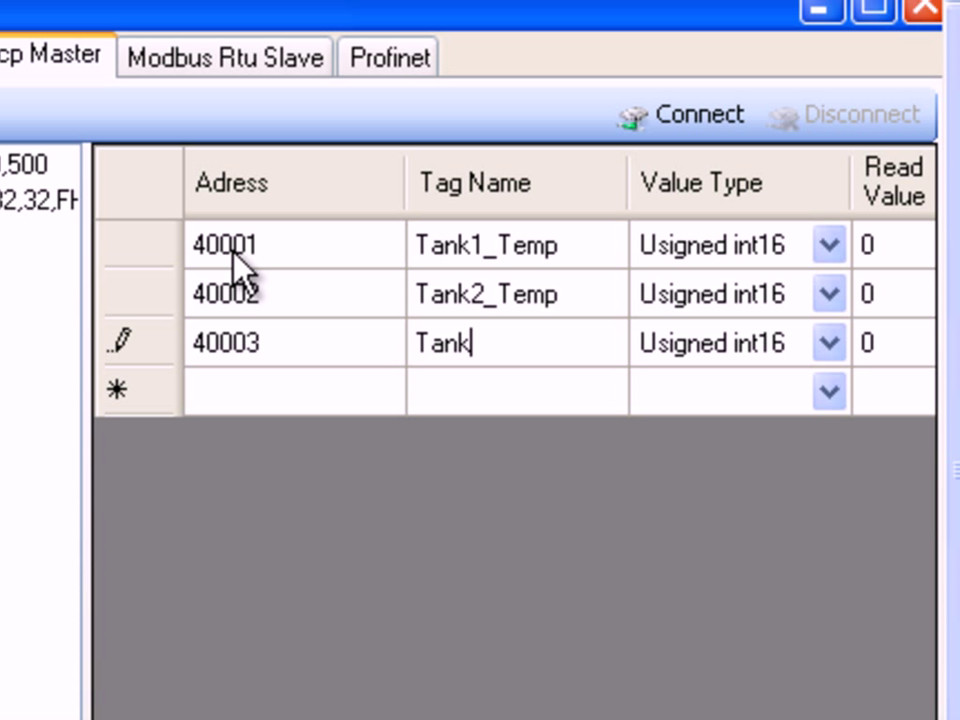
{"action": "type", "text": "3_Temp"}
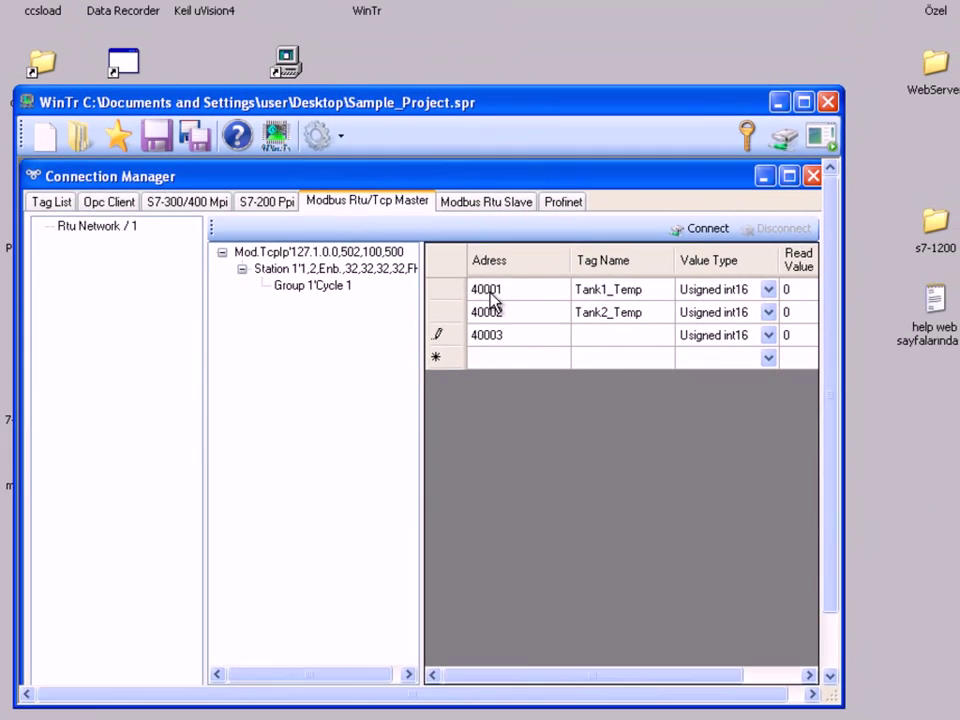
{"action": "key", "text": "Return"}
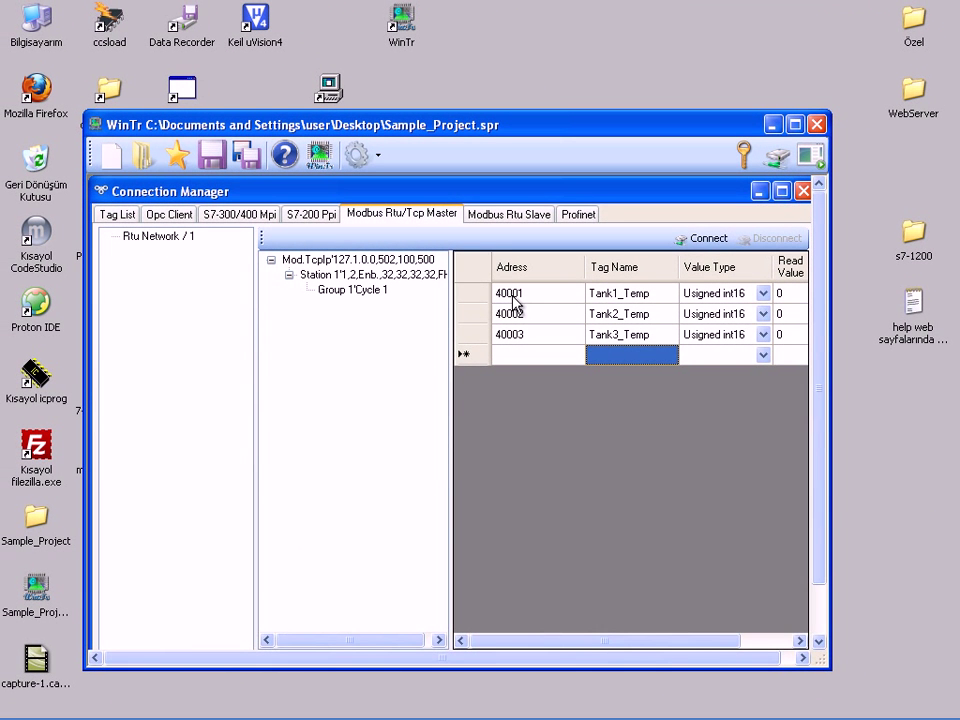
{"action": "left_click", "coordinate": [782, 192]}
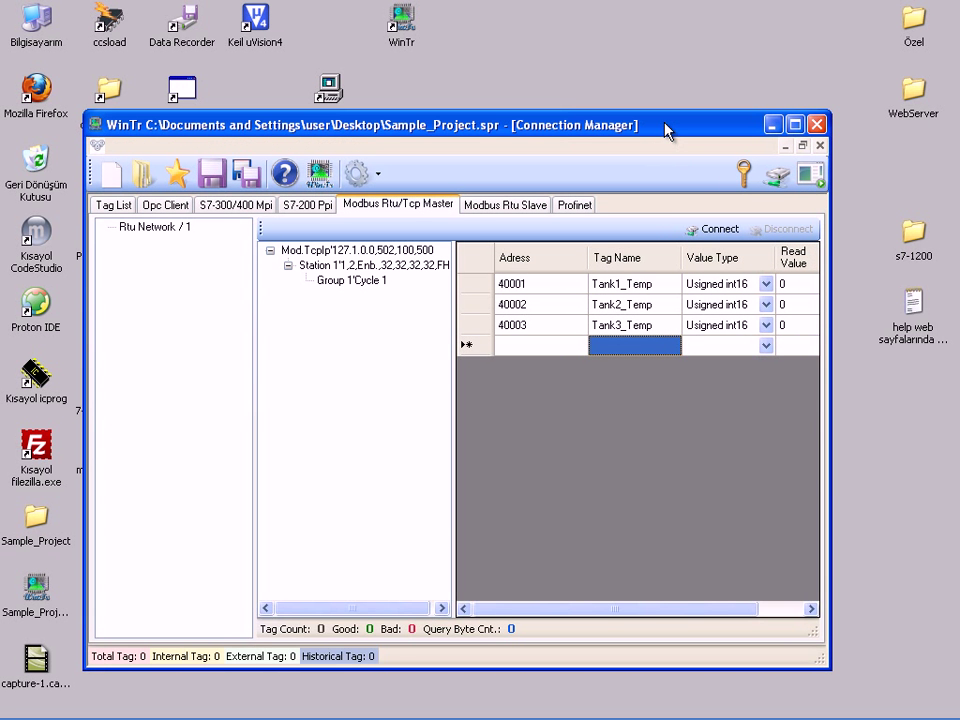
Start the Modbus TCP/IP PLC simulator (mod_RSsim) and connect the WinTr Modbus TCP network to it.
{"action": "left_click_drag", "start_coordinate": [668, 131], "coordinate": [750, 132]}
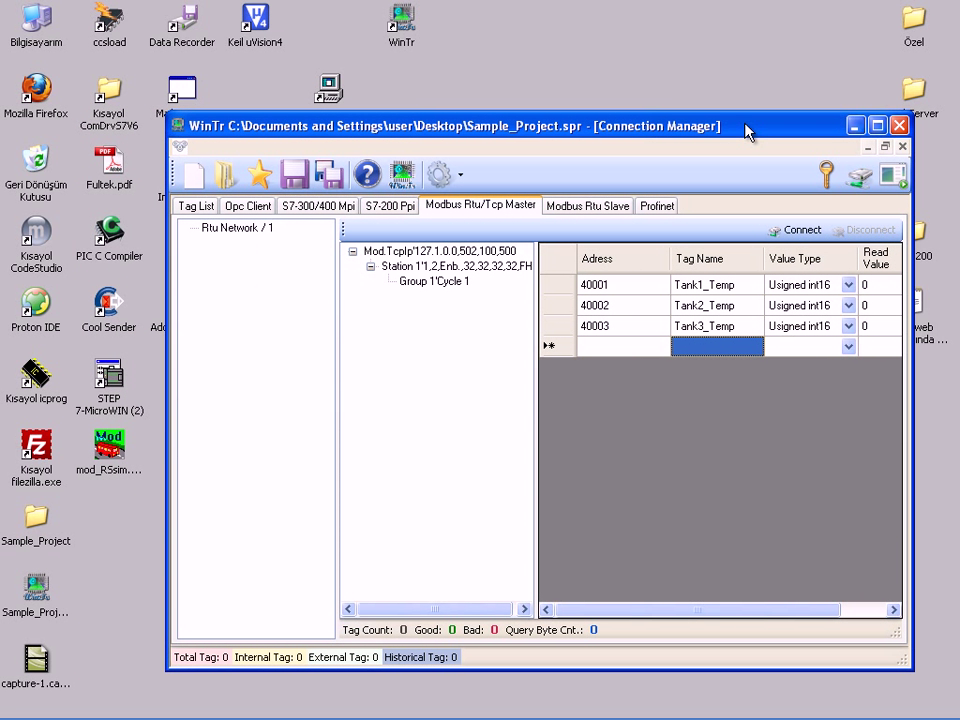
{"action": "double_click", "coordinate": [110, 449]}
{"action": "left_click", "coordinate": [480, 402]}
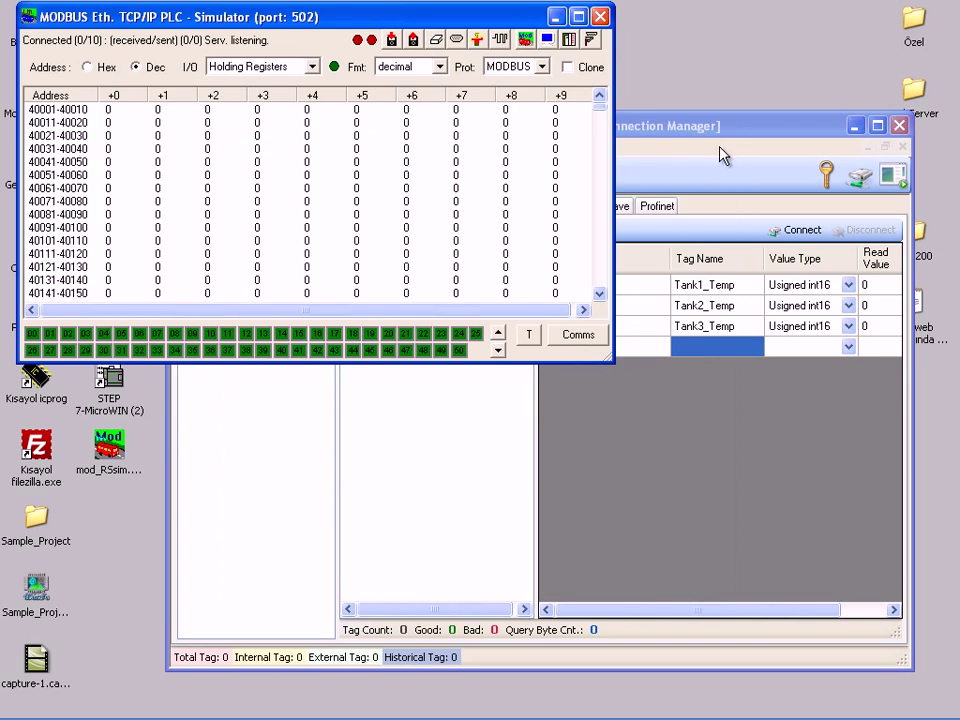
{"action": "left_click_drag", "start_coordinate": [718, 127], "coordinate": [728, 150]}
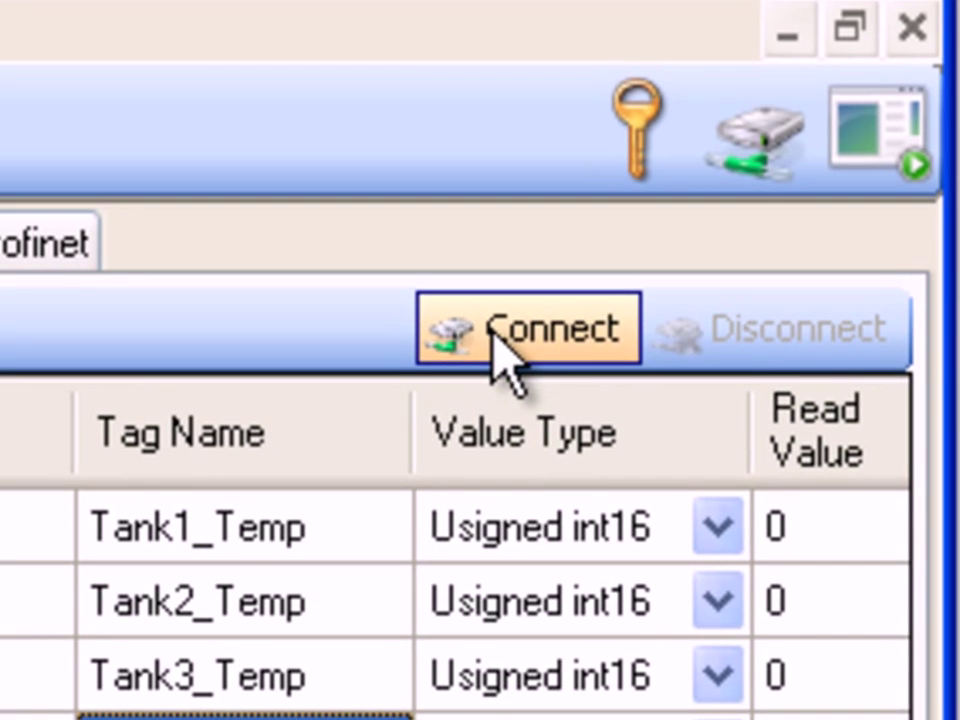
{"action": "left_click", "coordinate": [722, 283]}
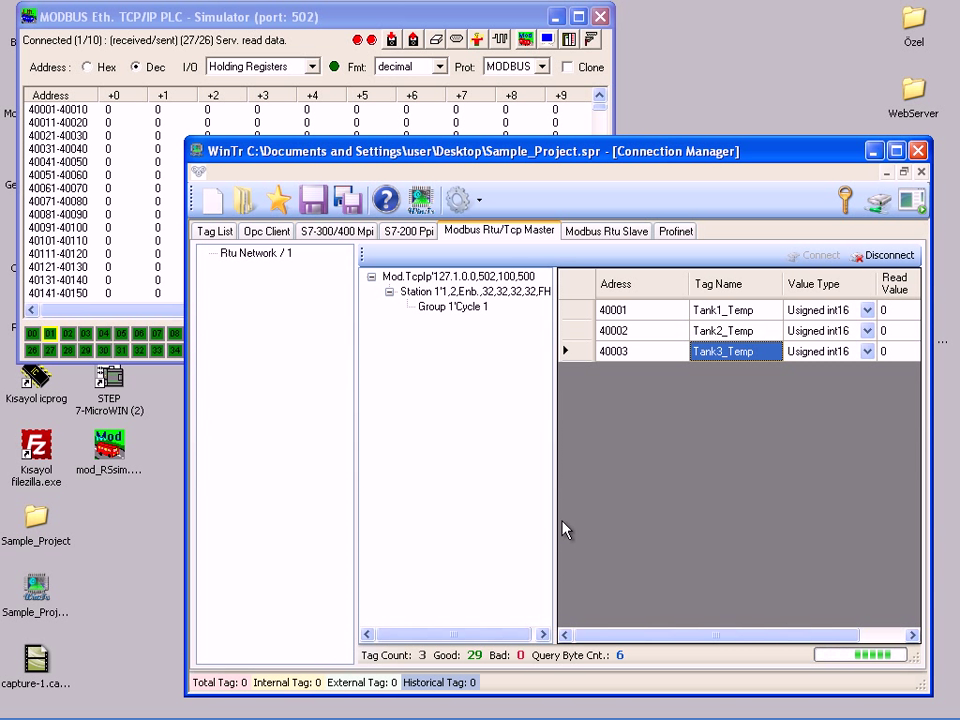
Write the values 21 to Tank1_Temp, 54 to Tank2_Temp and 69 to Tank3_Temp in the Modbus tag table.
{"action": "left_click_drag", "start_coordinate": [555, 522], "coordinate": [503, 530]}
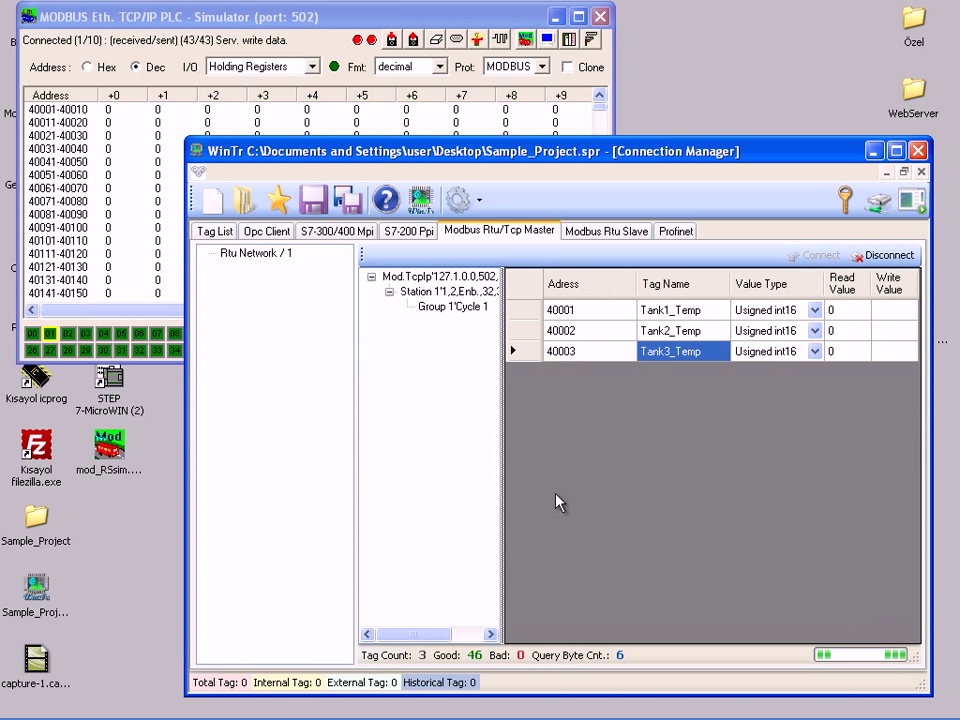
{"action": "left_click", "coordinate": [887, 313]}
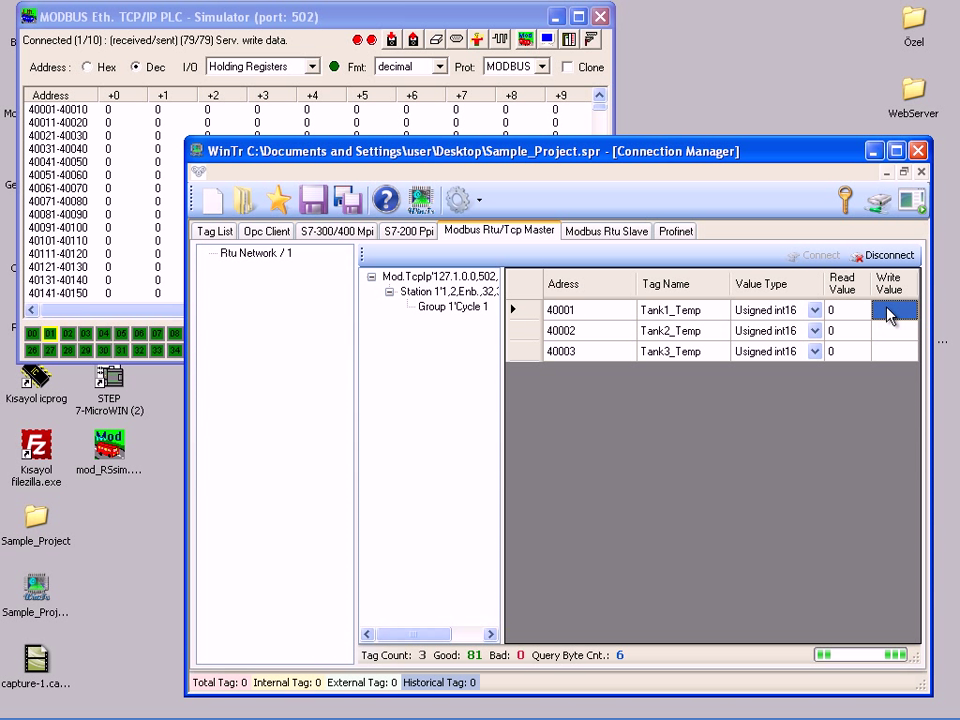
{"action": "type", "text": "21"}
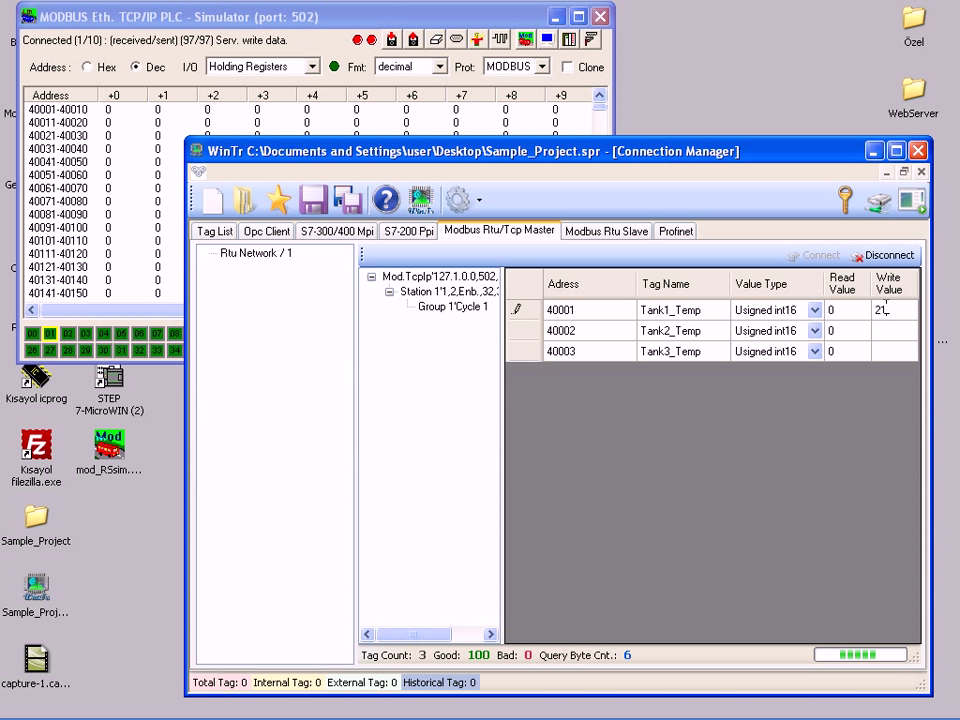
{"action": "key", "text": "Return"}
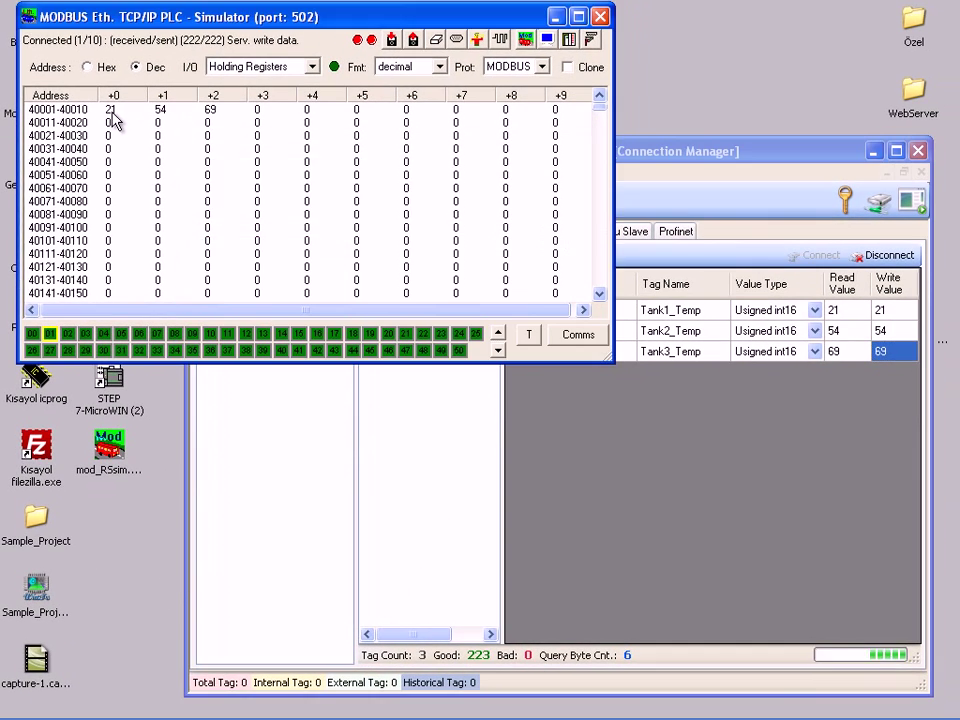
In the Modbus simulator, set holding registers 40001, 40002 and 40003 to 87, 51 and 18.
{"action": "double_click", "coordinate": [358, 350]}
{"action": "type", "text": "87"}
{"action": "left_click", "coordinate": [402, 186]}
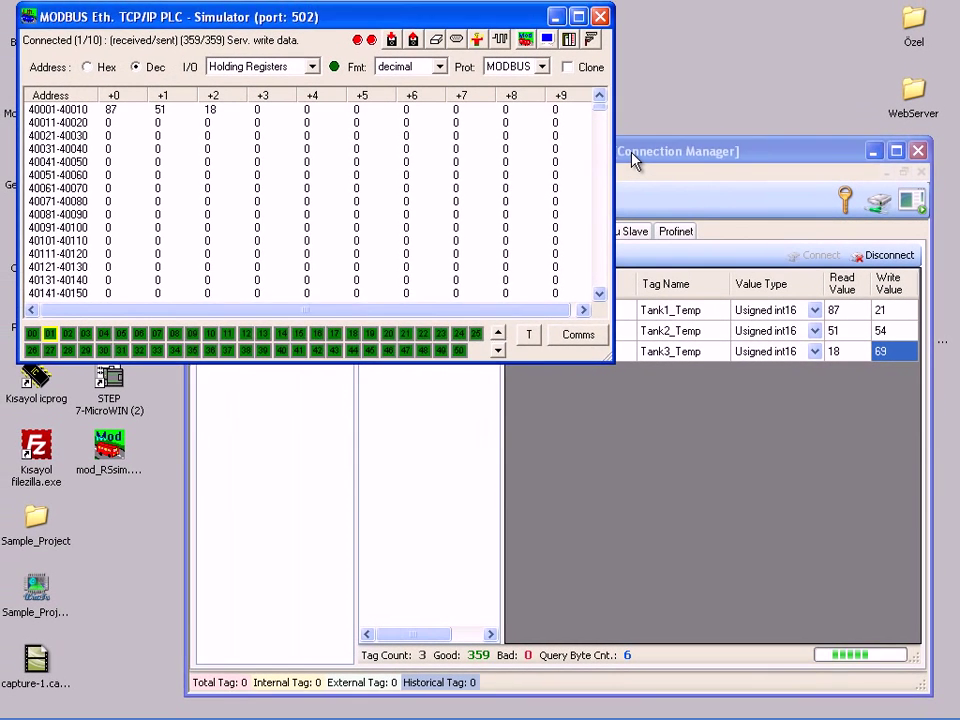
Back in WinTr, disconnect the Modbus network and mark Tank1_Temp, Tank2_Temp and Tank3_Temp as historical in the tag list.
{"action": "left_click", "coordinate": [632, 160]}
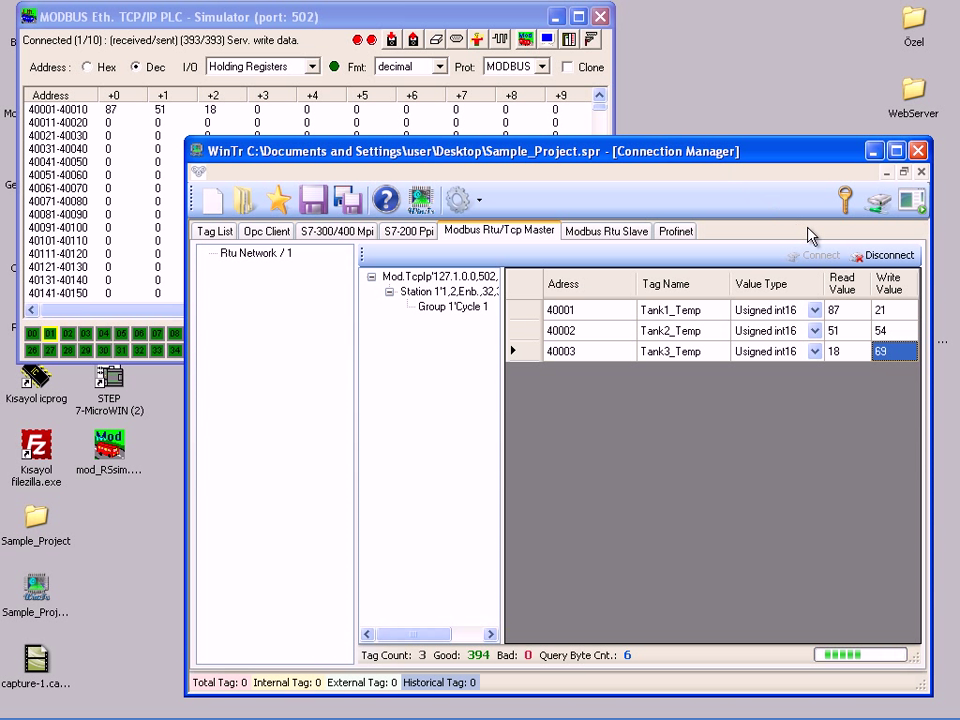
{"action": "left_click", "coordinate": [877, 256]}
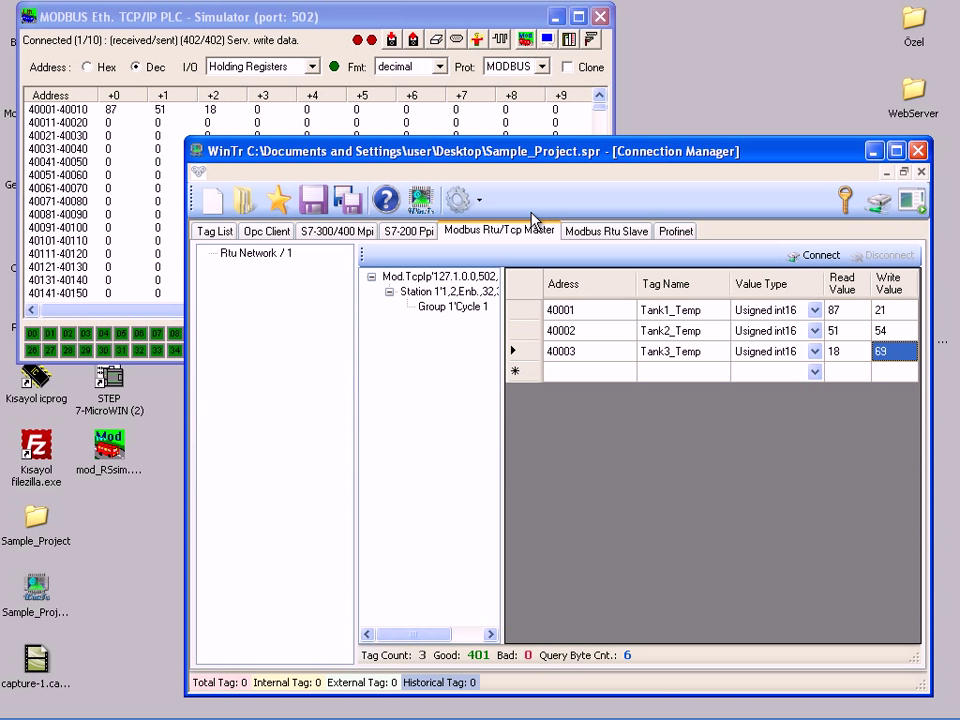
{"action": "left_click", "coordinate": [226, 232]}
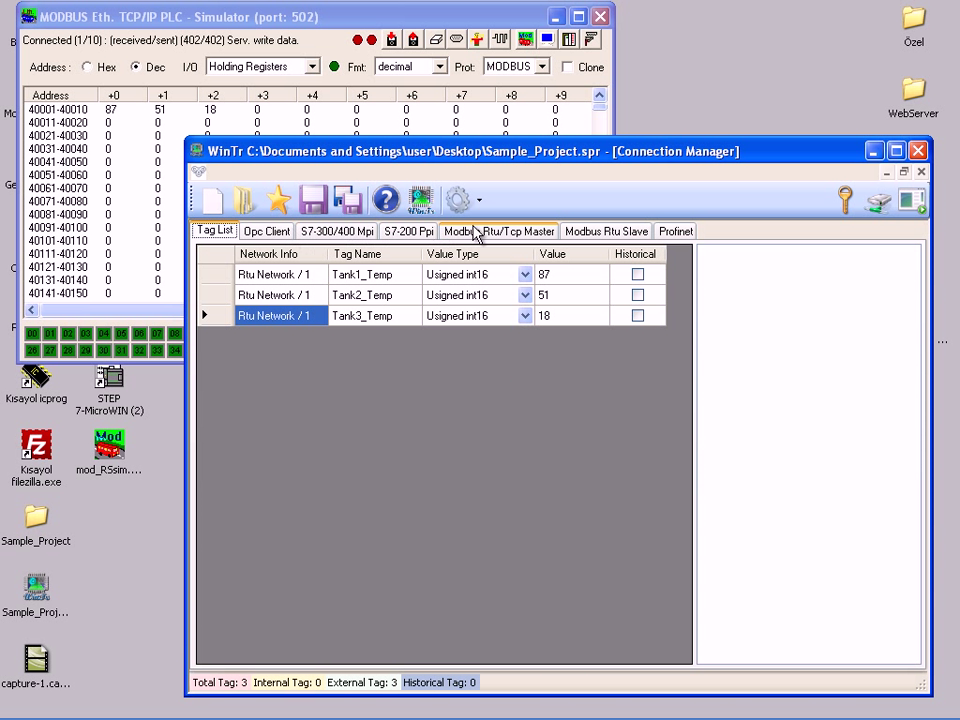
{"action": "left_click", "coordinate": [638, 275]}
{"action": "left_click", "coordinate": [638, 296]}
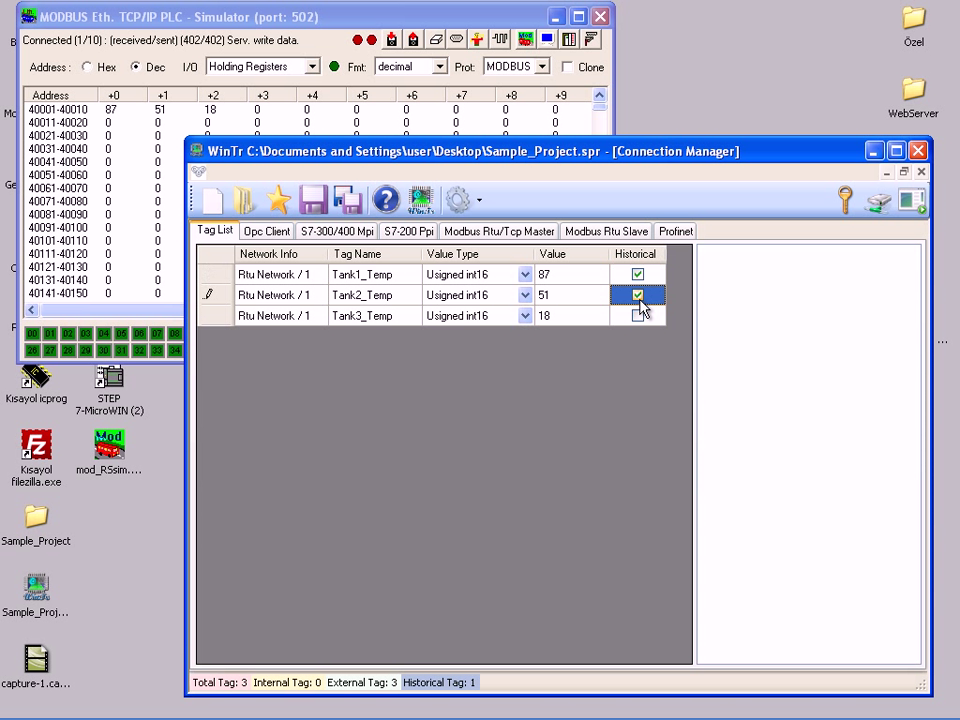
{"action": "left_click", "coordinate": [638, 316]}
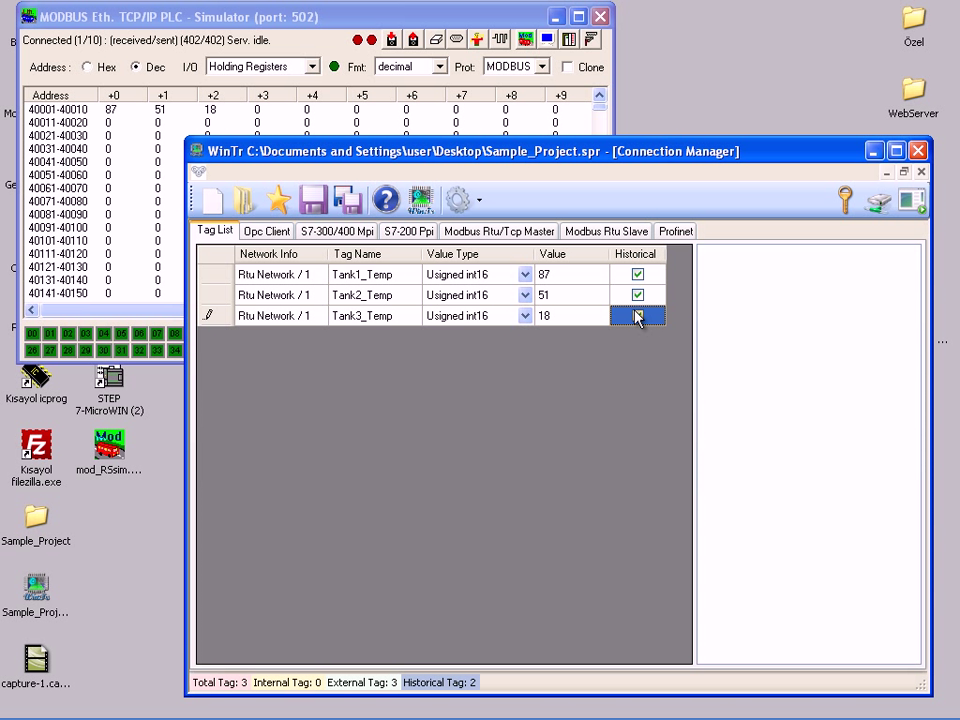
Run SQL Tag Building for the tag list and close the Connection Manager.
{"action": "right_click", "coordinate": [361, 369]}
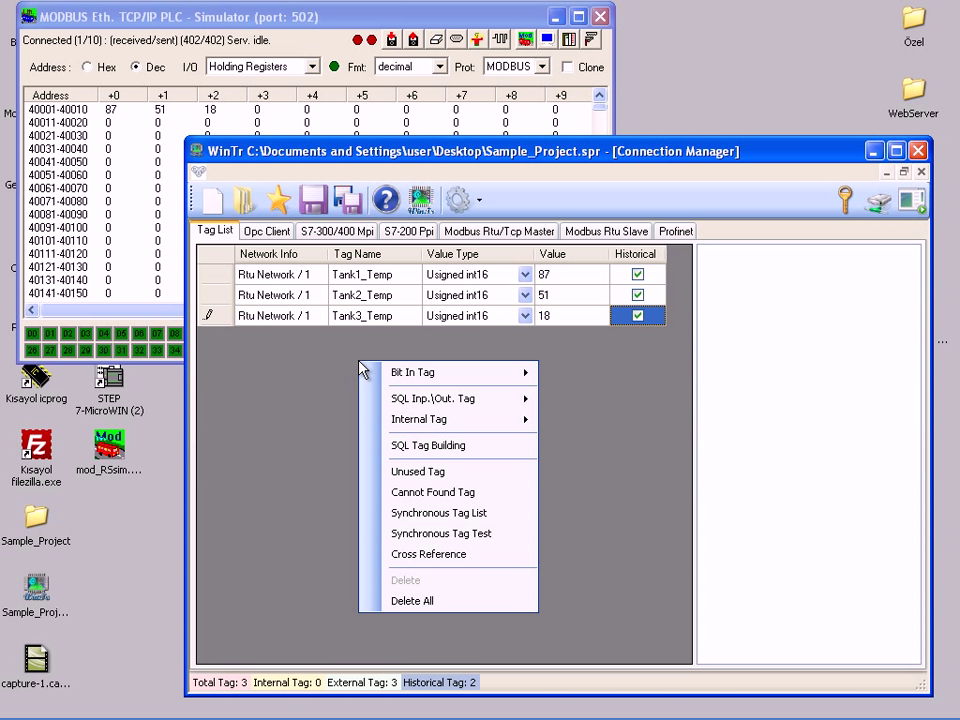
{"action": "left_click", "coordinate": [405, 446]}
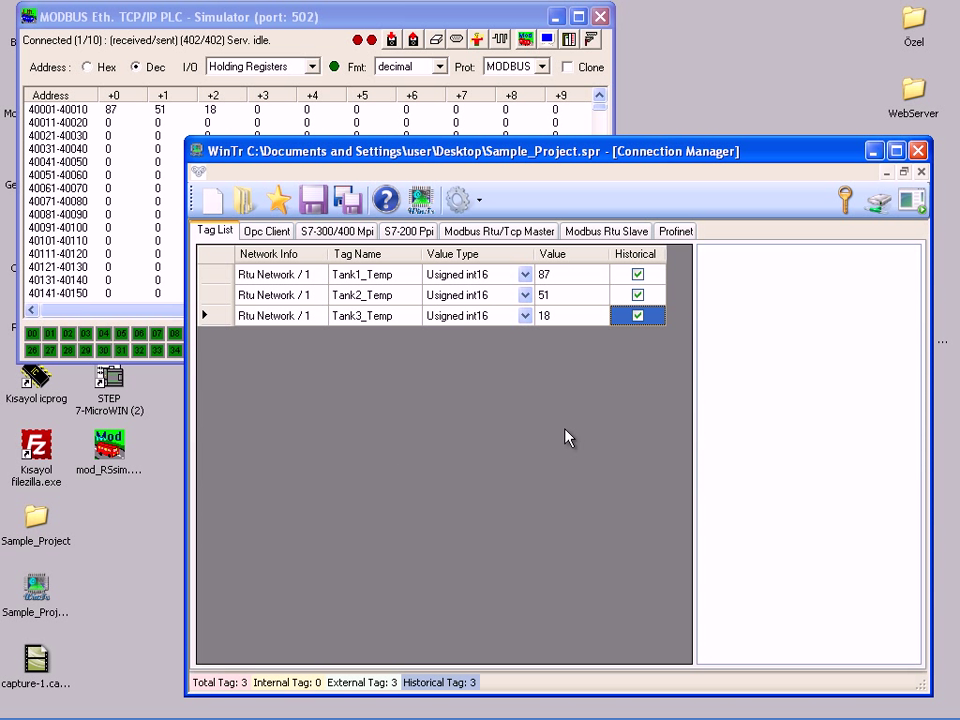
{"action": "left_click", "coordinate": [921, 174]}
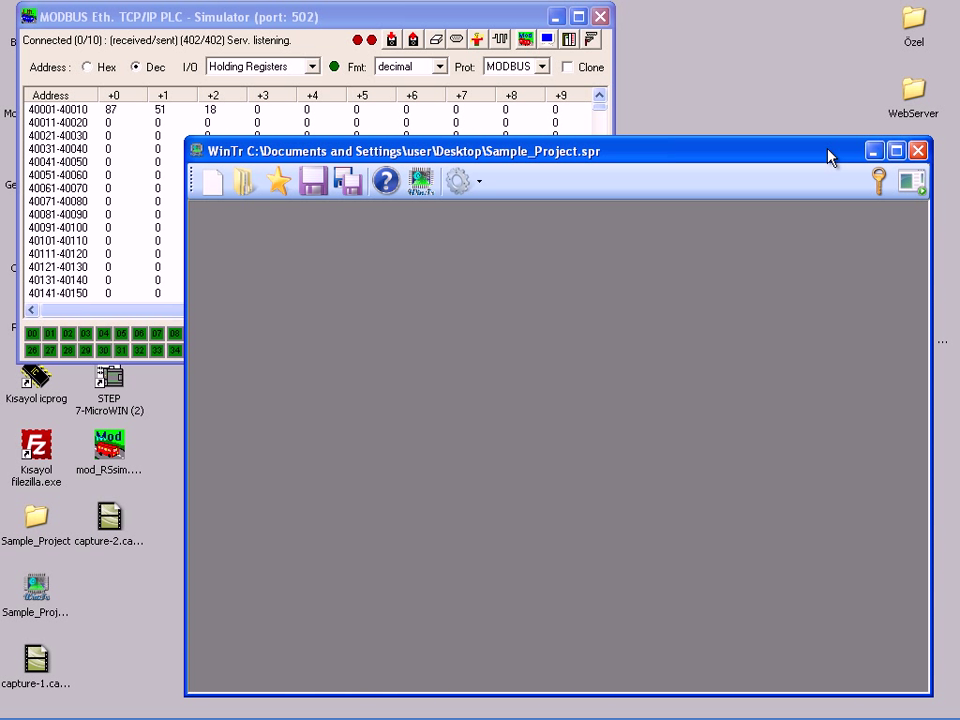
Create a new screen in the Screen Designer and place a text box near its upper-left corner at about X 64, Y 43.
{"action": "left_click", "coordinate": [480, 182]}
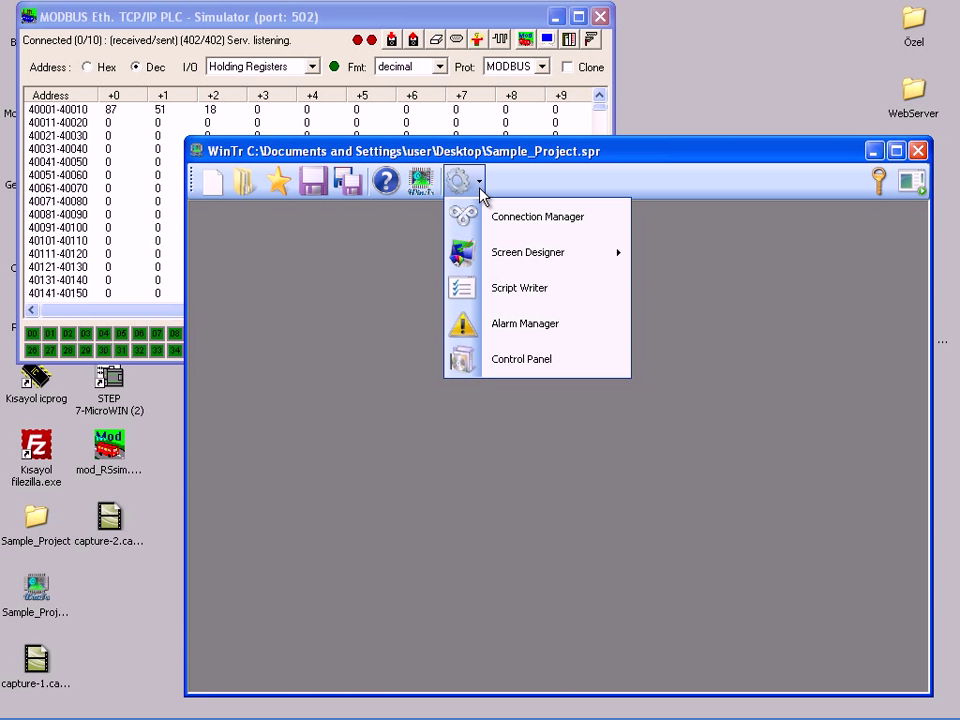
{"action": "mouse_move", "coordinate": [611, 258]}
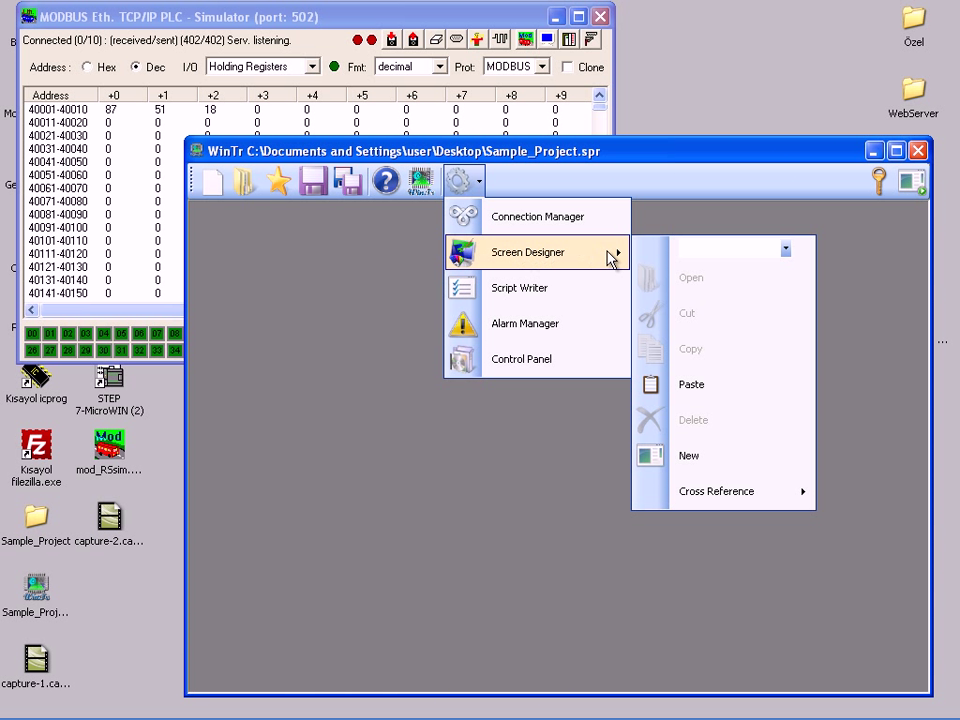
{"action": "left_click", "coordinate": [692, 455]}
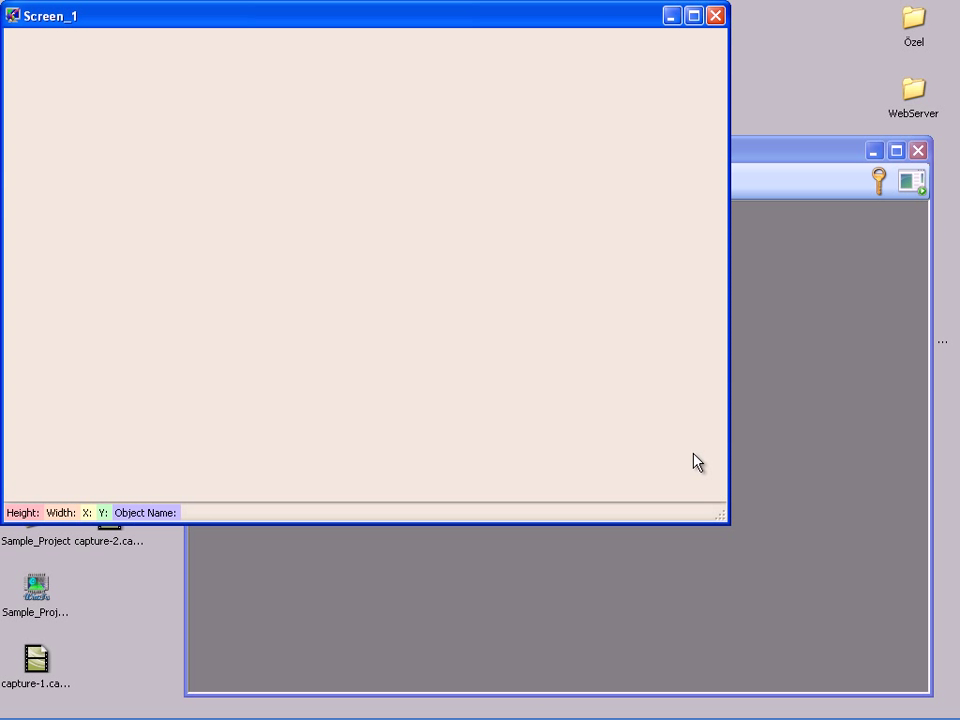
{"action": "right_click", "coordinate": [57, 67]}
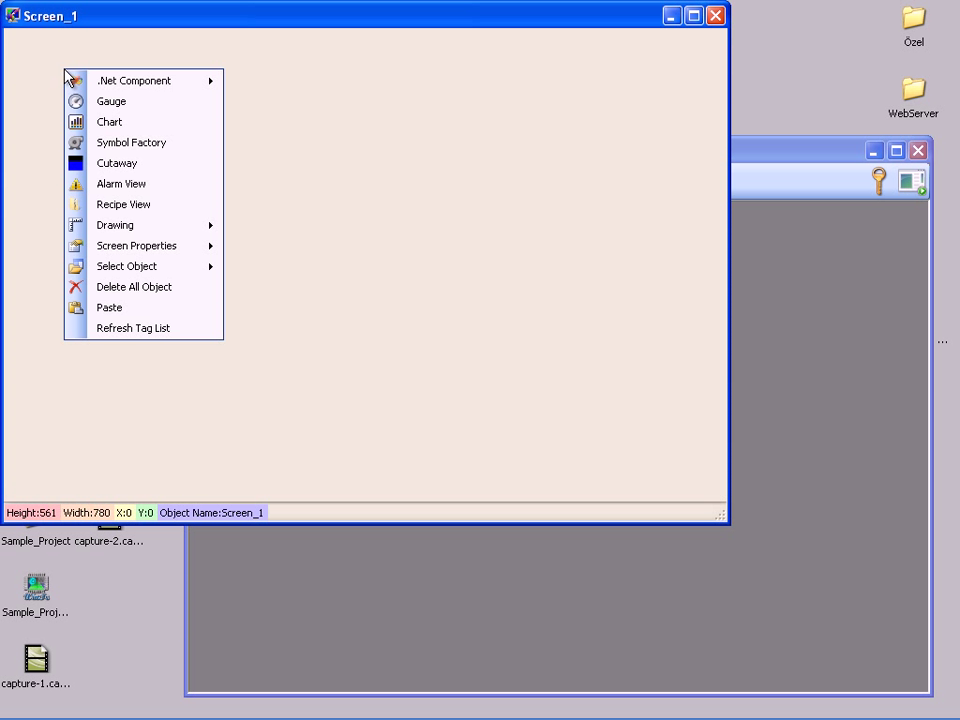
{"action": "mouse_move", "coordinate": [150, 84]}
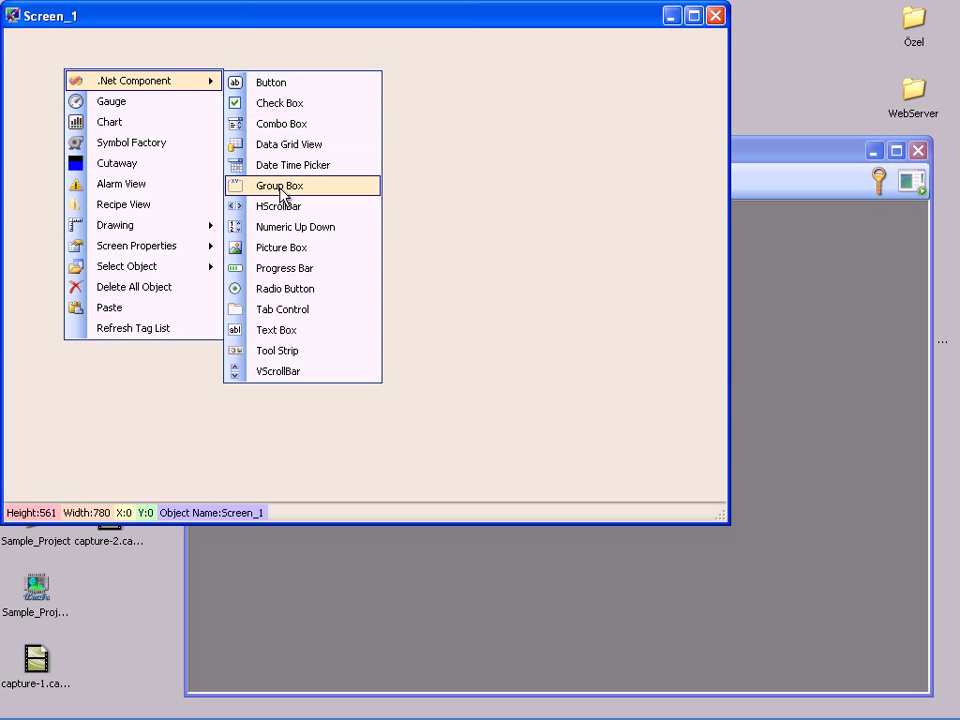
{"action": "left_click", "coordinate": [278, 330]}
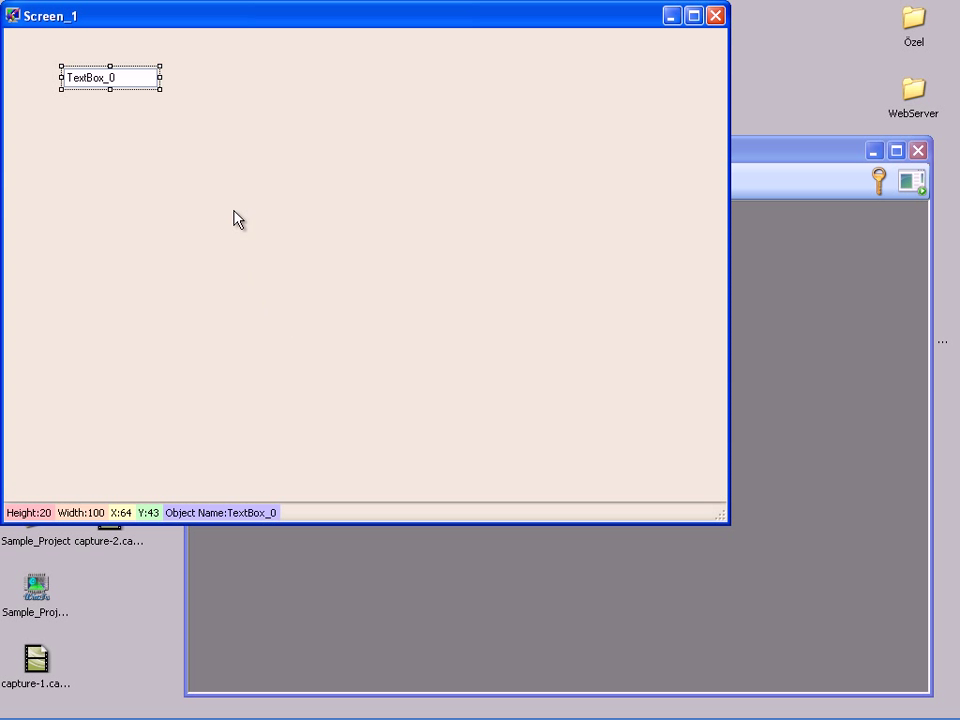
Add a second text box to the right of the first one, positioned at about X 314, Y 43.
{"action": "right_click", "coordinate": [310, 77]}
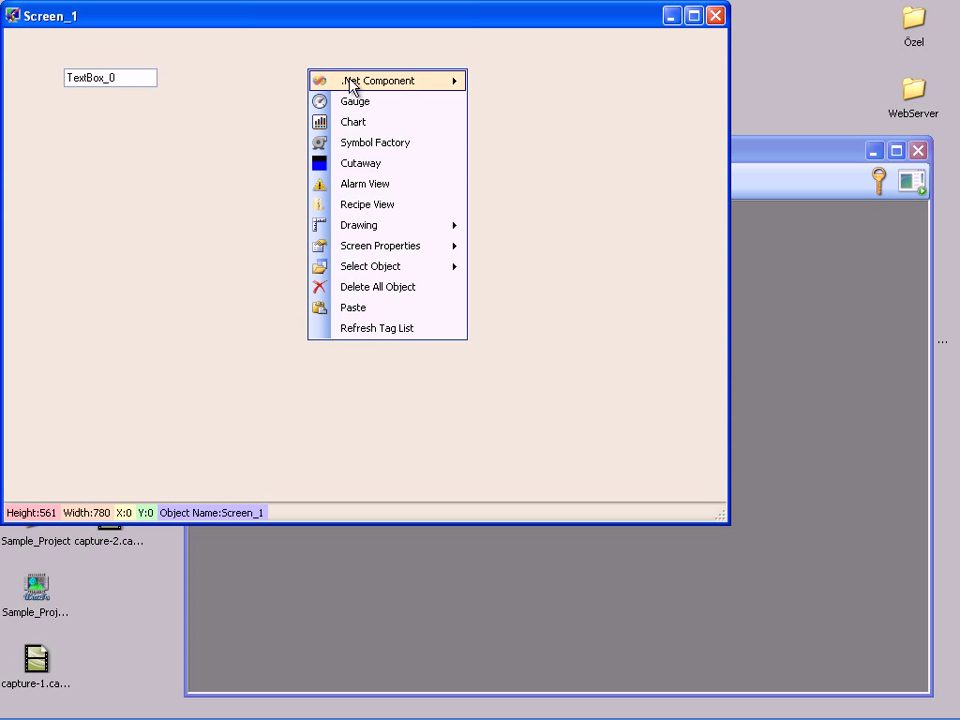
{"action": "mouse_move", "coordinate": [354, 84]}
{"action": "left_click", "coordinate": [505, 329]}
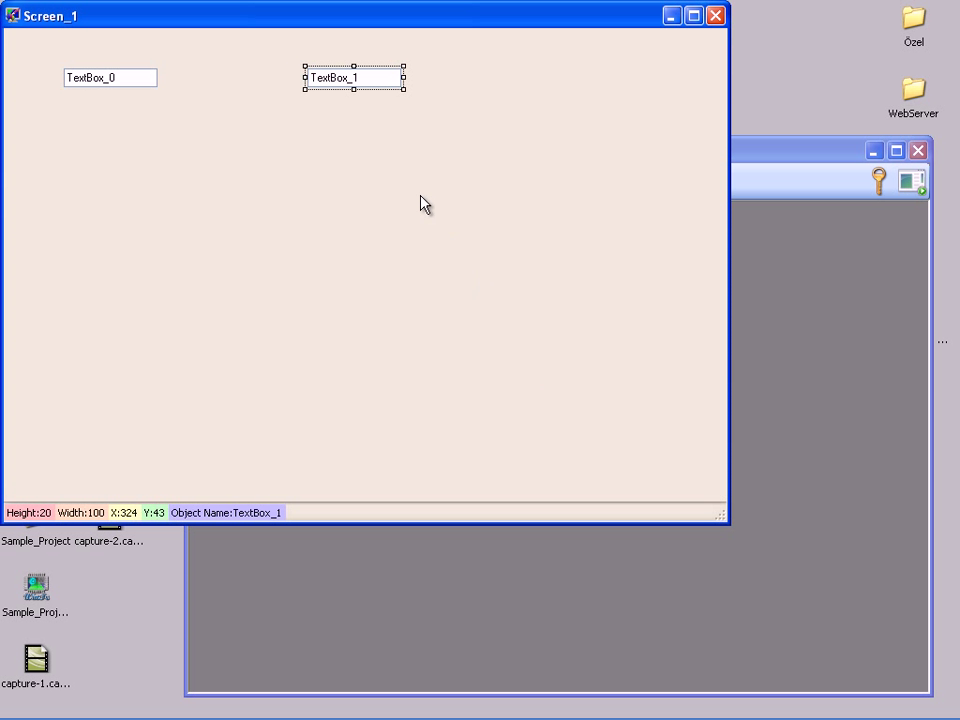
{"action": "left_click_drag", "start_coordinate": [351, 81], "coordinate": [340, 80]}
Add a third text box near the screen's right side, aligned with the other two at about X 591, Y 43.
{"action": "left_click", "coordinate": [560, 84]}
{"action": "right_click", "coordinate": [590, 78]}
{"action": "mouse_move", "coordinate": [658, 92]}
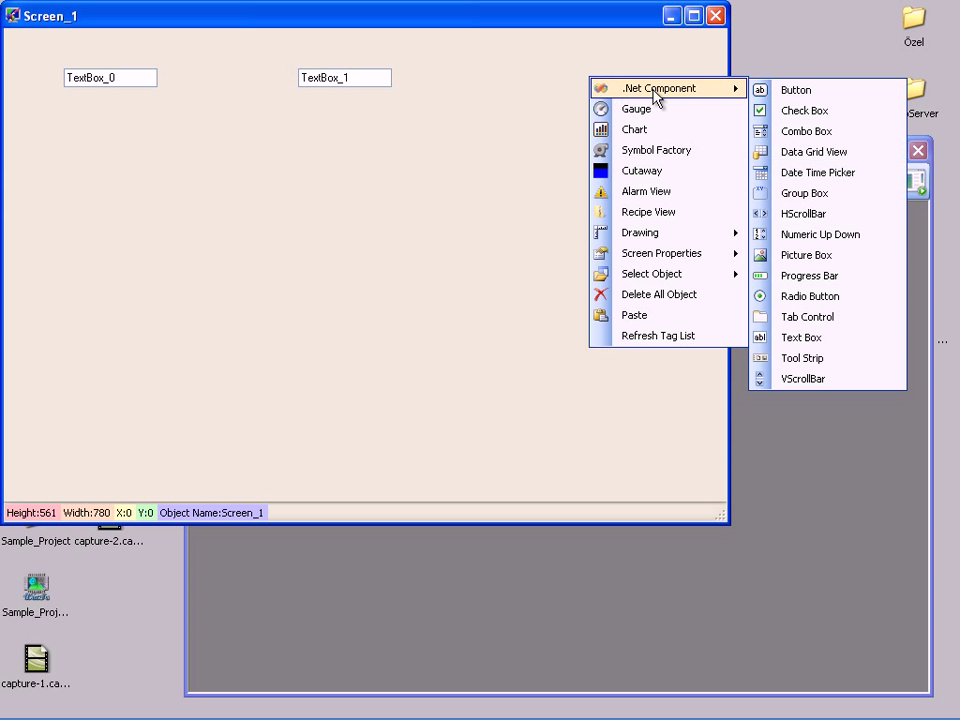
{"action": "left_click", "coordinate": [800, 338]}
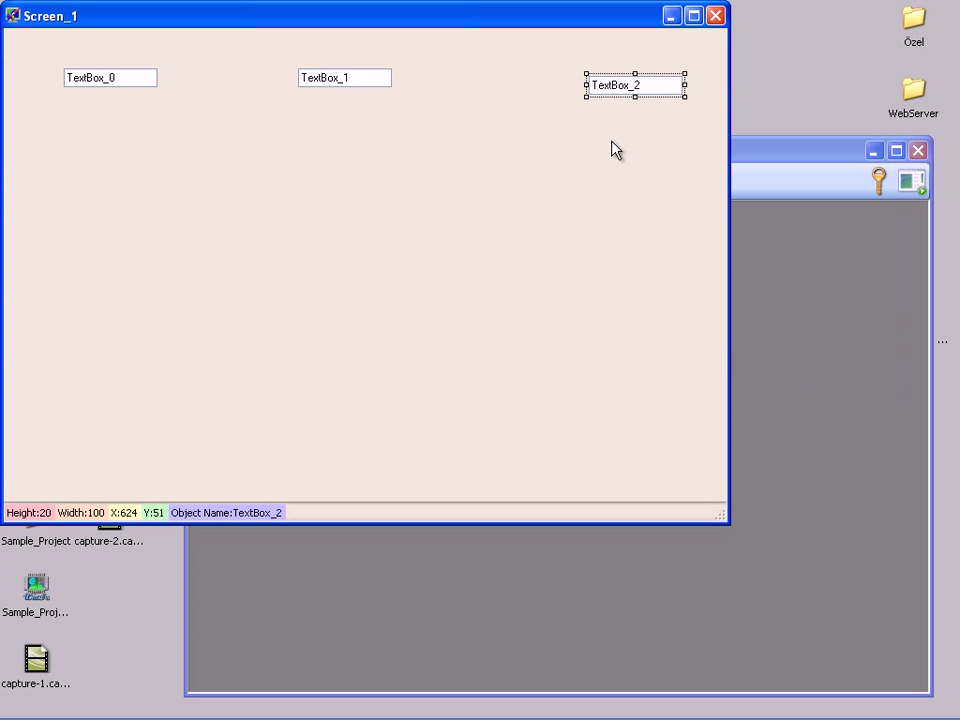
{"action": "left_click_drag", "start_coordinate": [617, 90], "coordinate": [575, 77]}
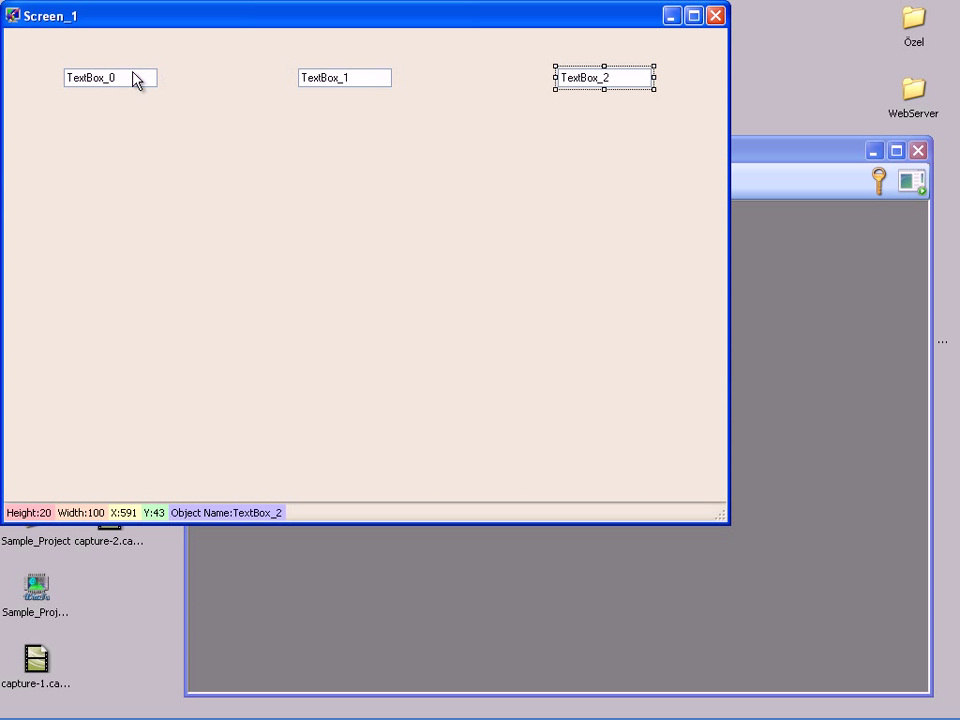
Bind the value of TextBox_0 to the Tank1_Temp tag.
{"action": "right_click", "coordinate": [95, 77]}
{"action": "mouse_move", "coordinate": [139, 86]}
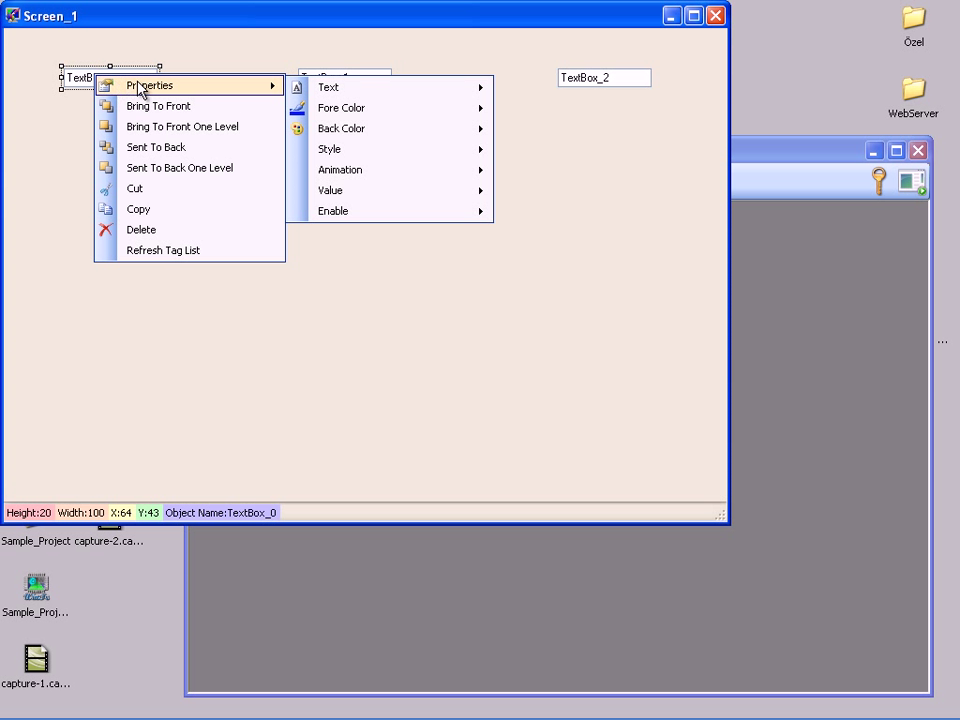
{"action": "mouse_move", "coordinate": [416, 192]}
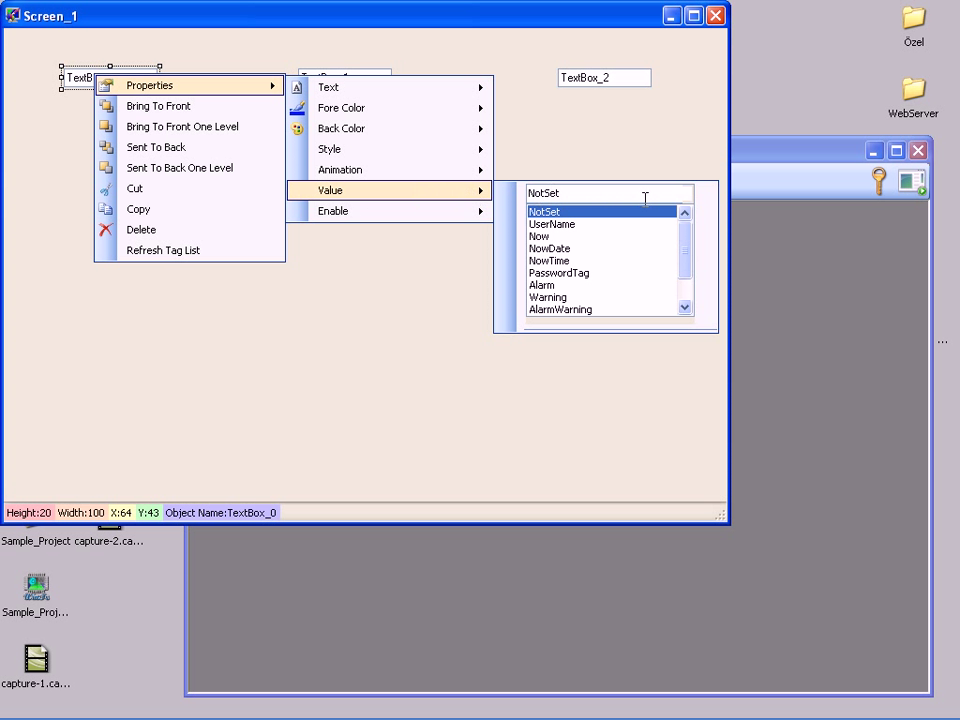
{"action": "left_click_drag", "start_coordinate": [686, 236], "coordinate": [666, 294]}
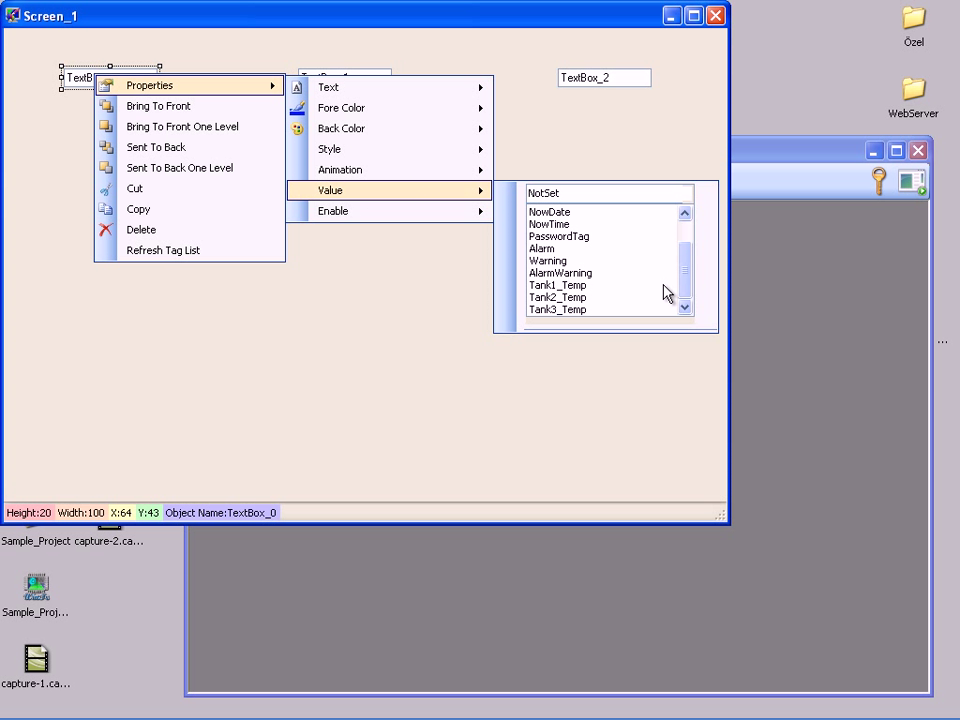
{"action": "left_click", "coordinate": [574, 286]}
{"action": "left_click", "coordinate": [455, 280]}
Bind the value of TextBox_1 to the Tank2_Temp tag.
{"action": "left_click", "coordinate": [343, 77]}
{"action": "right_click", "coordinate": [345, 77]}
{"action": "mouse_move", "coordinate": [375, 90]}
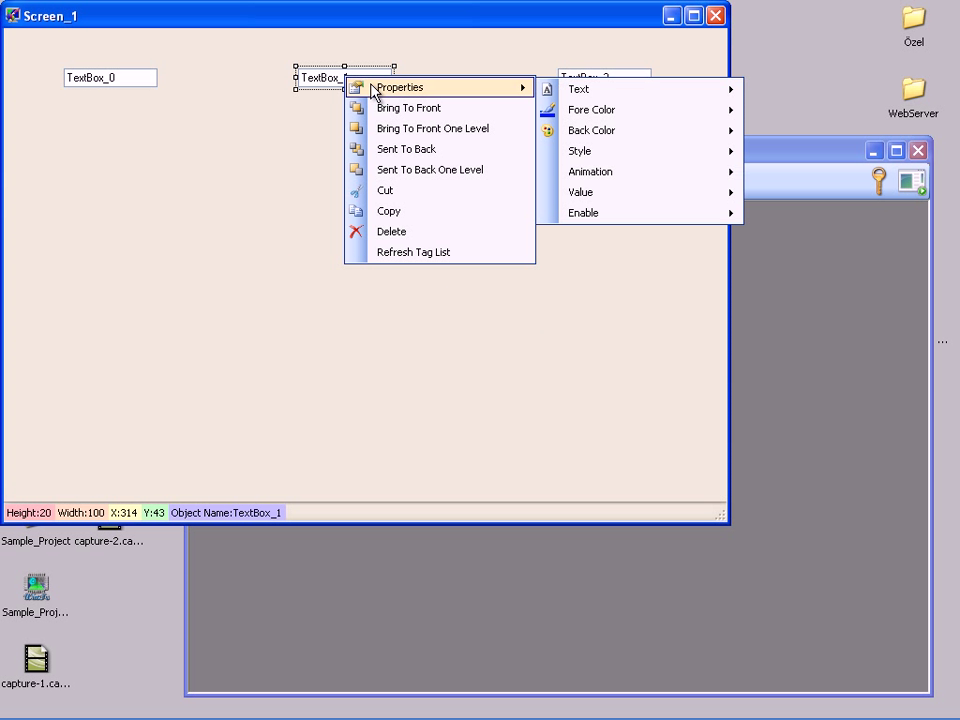
{"action": "mouse_move", "coordinate": [596, 191]}
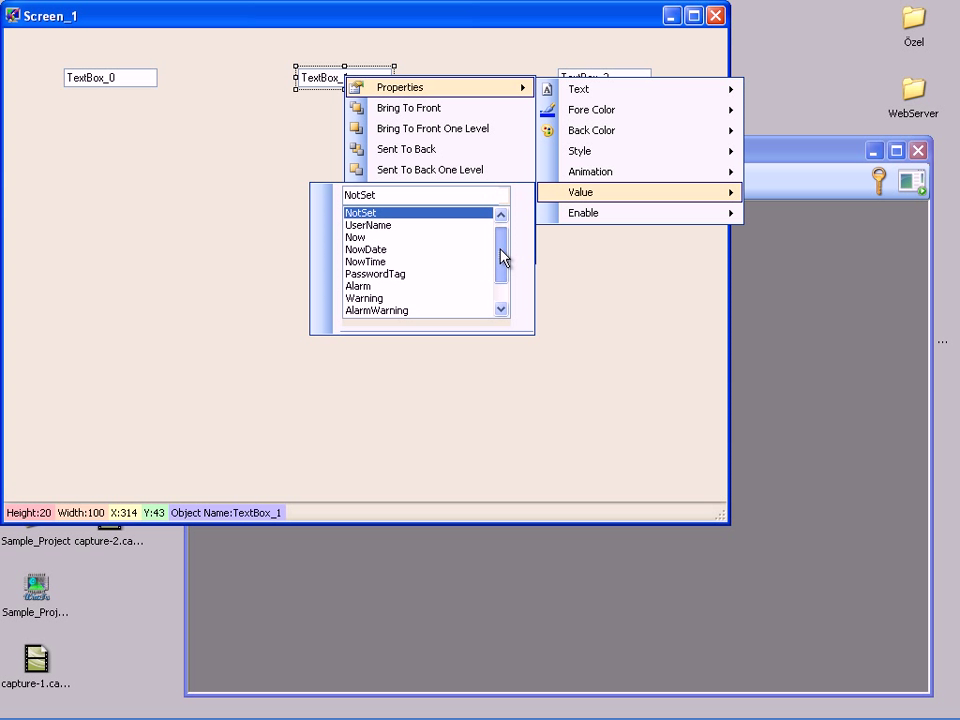
{"action": "scroll", "coordinate": [504, 259], "scroll_direction": "down", "scroll_amount": 1}
{"action": "left_click", "coordinate": [413, 299]}
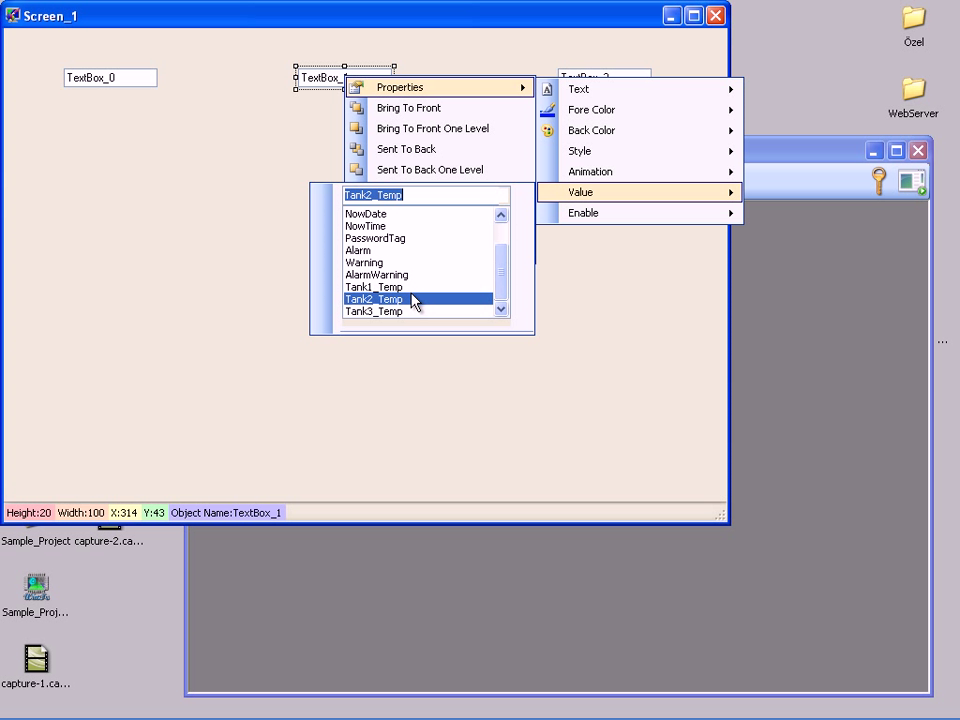
{"action": "left_click", "coordinate": [546, 300]}
Bind the value of TextBox_2 to the Tank3_Temp tag and shift TextBox_1 slightly right to about X 338, Y 43.
{"action": "right_click", "coordinate": [593, 75]}
{"action": "mouse_move", "coordinate": [626, 88]}
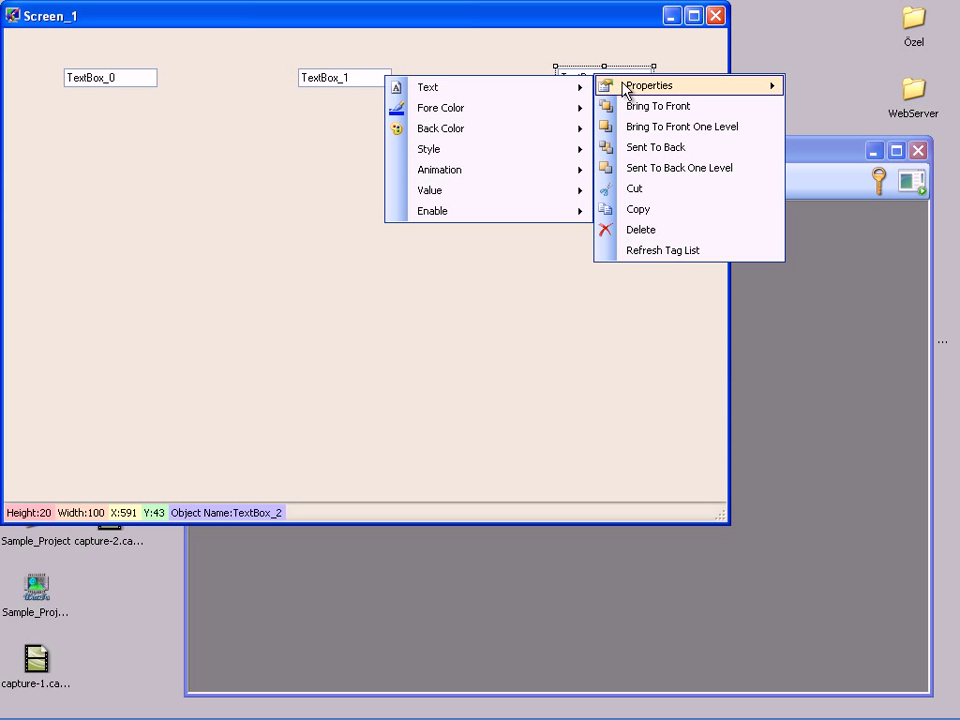
{"action": "mouse_move", "coordinate": [510, 191]}
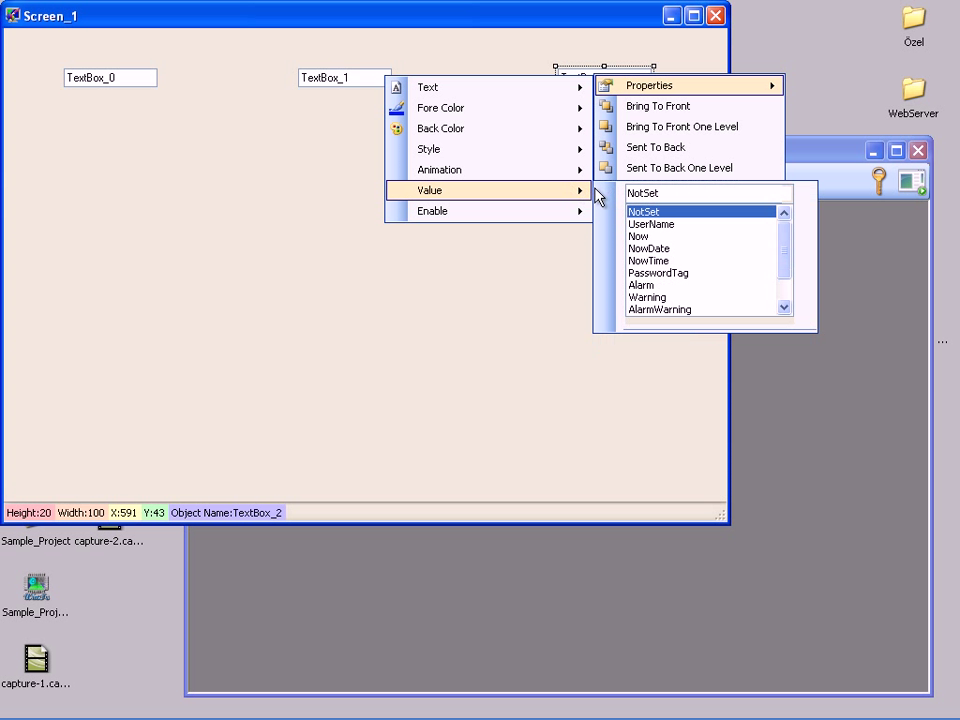
{"action": "scroll", "coordinate": [756, 294], "scroll_direction": "down", "scroll_amount": 1}
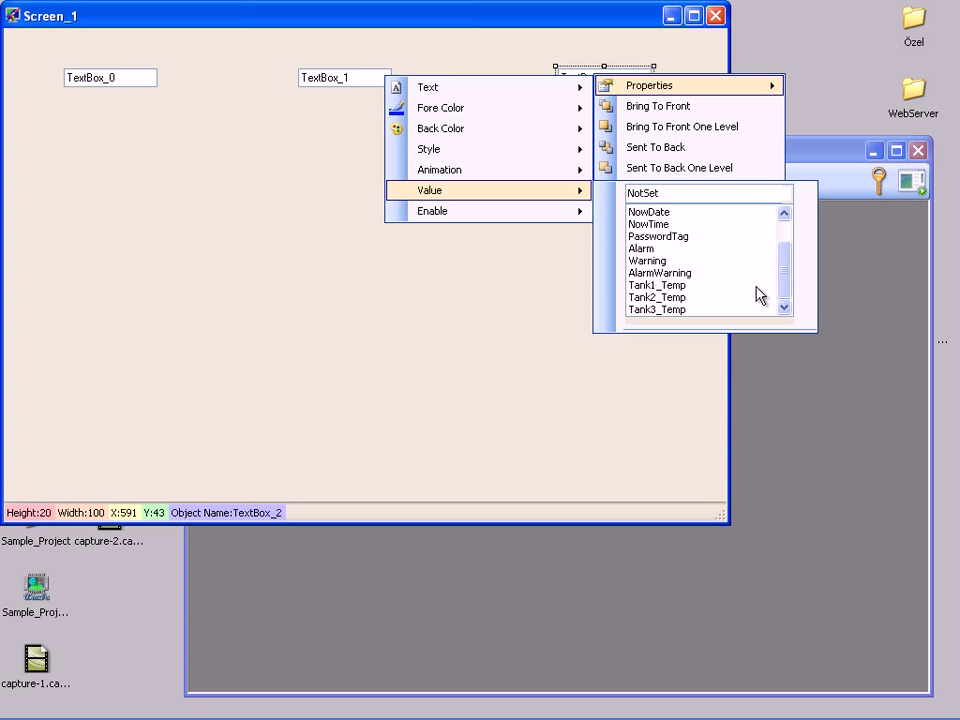
{"action": "left_click", "coordinate": [650, 309]}
{"action": "left_click", "coordinate": [530, 300]}
{"action": "left_click", "coordinate": [531, 301]}
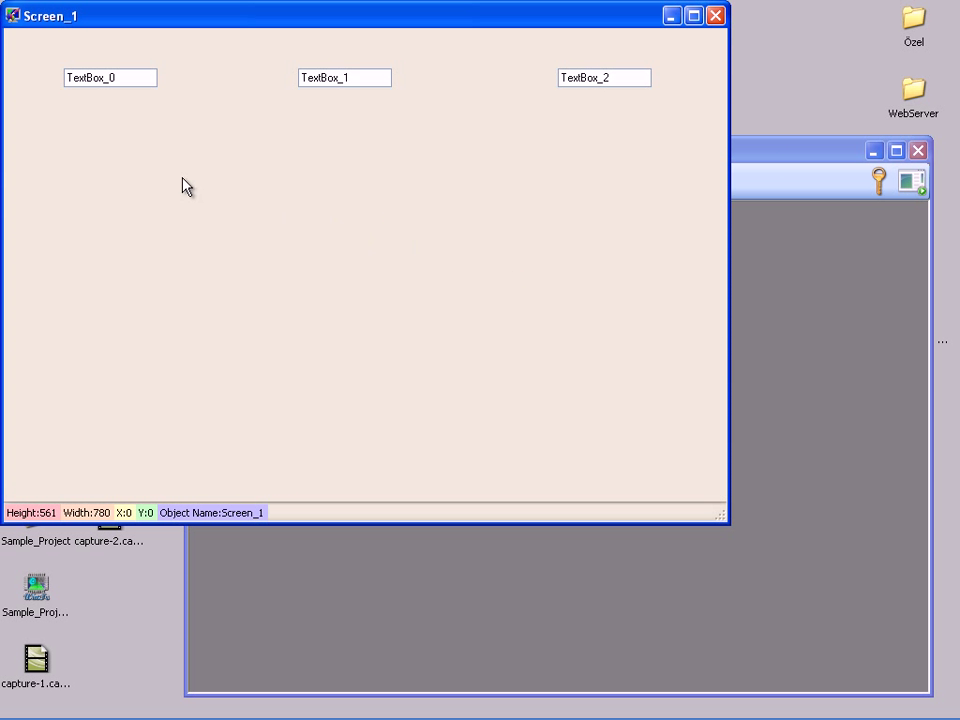
{"action": "left_click_drag", "start_coordinate": [365, 78], "coordinate": [388, 78]}
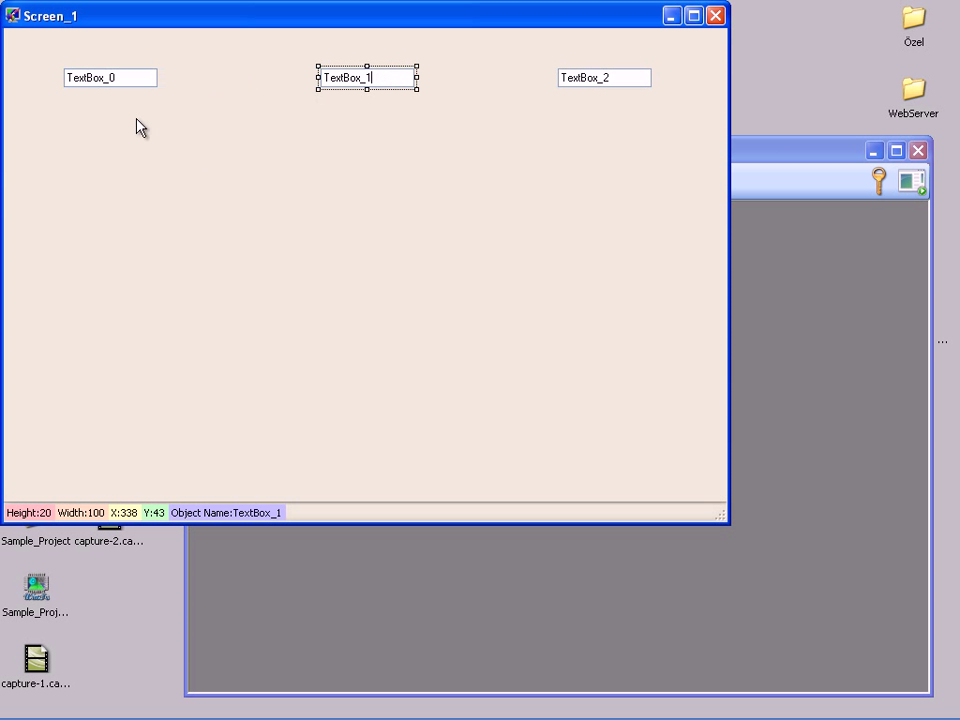
Add a gauge below TextBox_0 at about X 6, Y 77, and enlarge it to about 233 wide and 258 high.
{"action": "left_click", "coordinate": [52, 145]}
{"action": "right_click", "coordinate": [43, 132]}
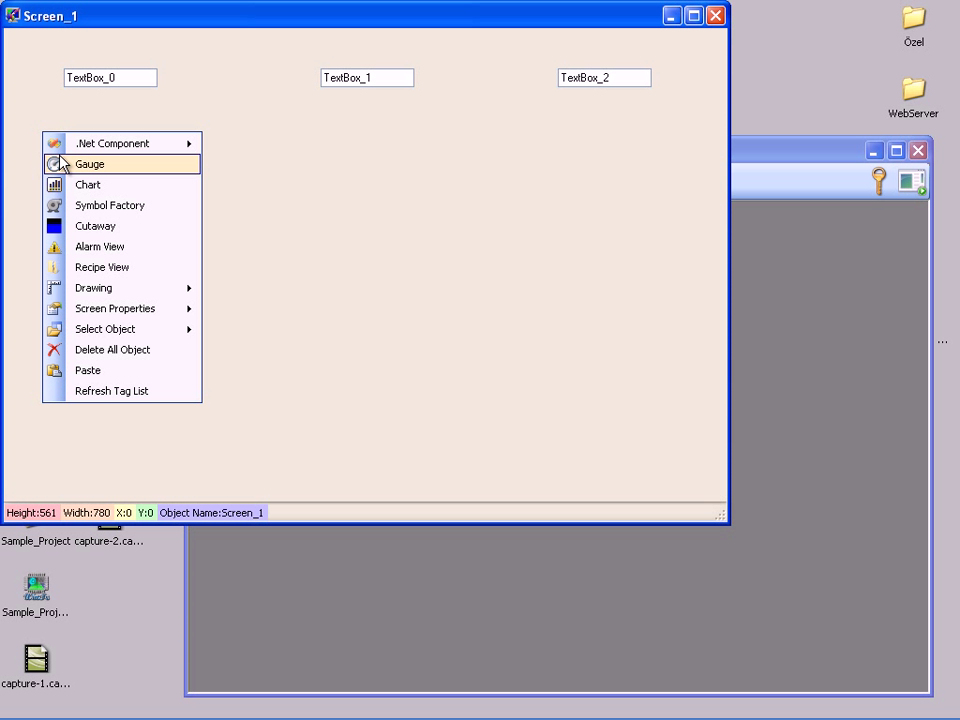
{"action": "left_click", "coordinate": [62, 163]}
{"action": "left_click_drag", "start_coordinate": [92, 167], "coordinate": [60, 142]}
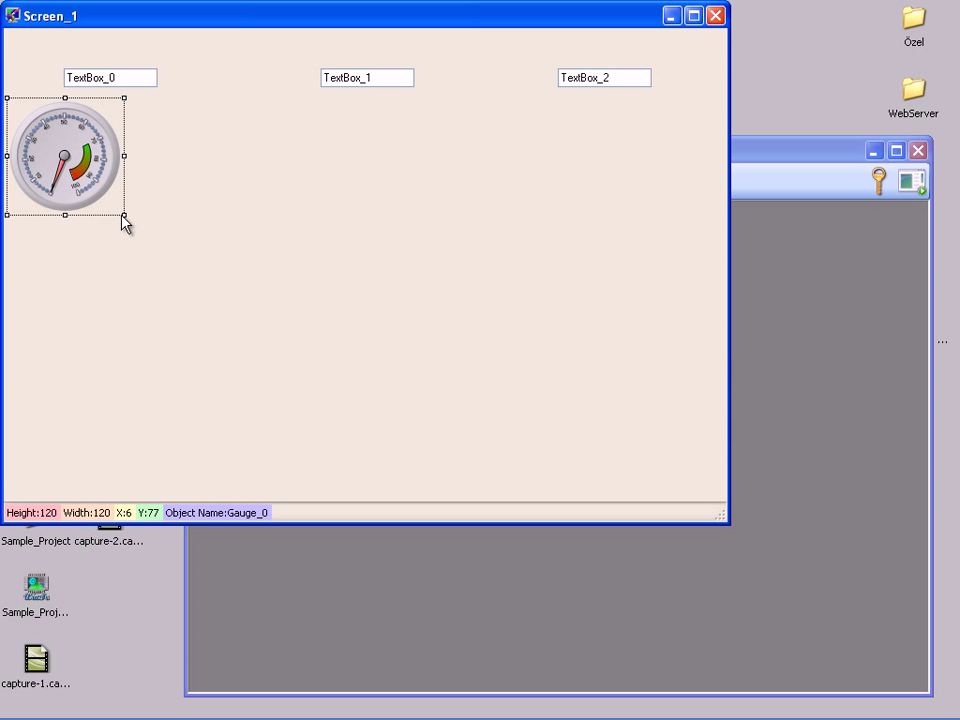
{"action": "left_click_drag", "start_coordinate": [126, 215], "coordinate": [232, 345]}
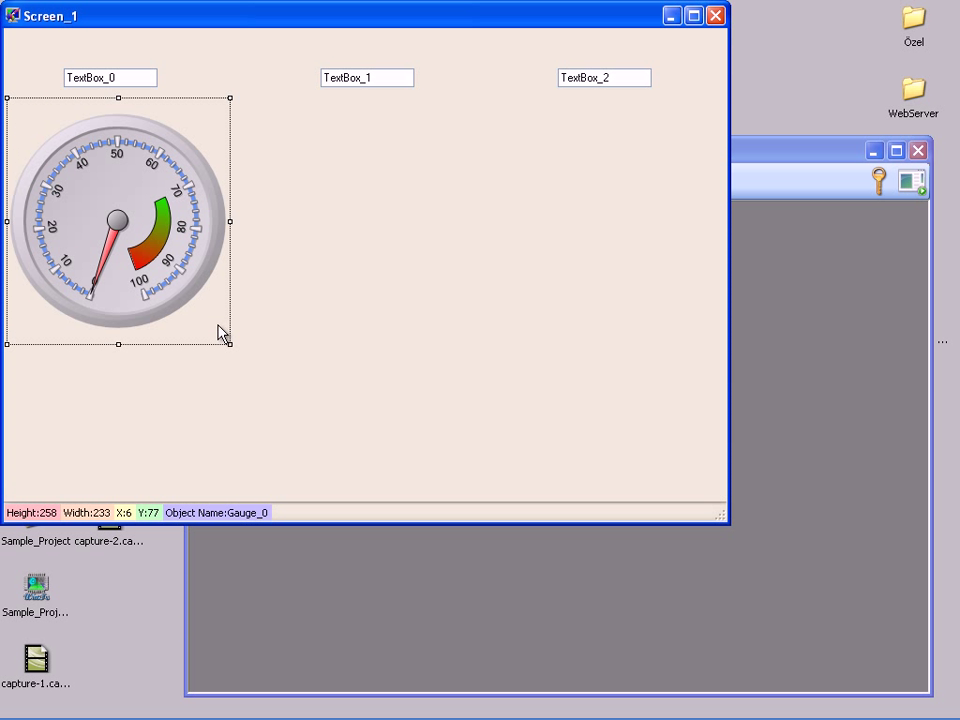
{"action": "left_click", "coordinate": [332, 221]}
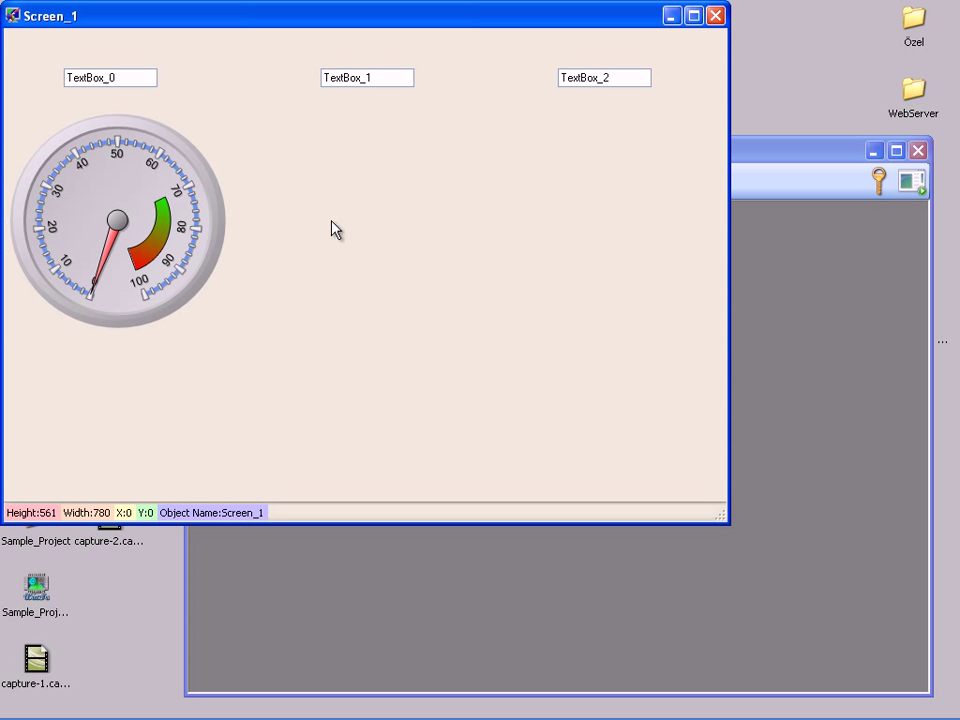
Bind the default value of the gauge below TextBox_0 to the Tank1_Temp tag.
{"action": "right_click", "coordinate": [162, 184]}
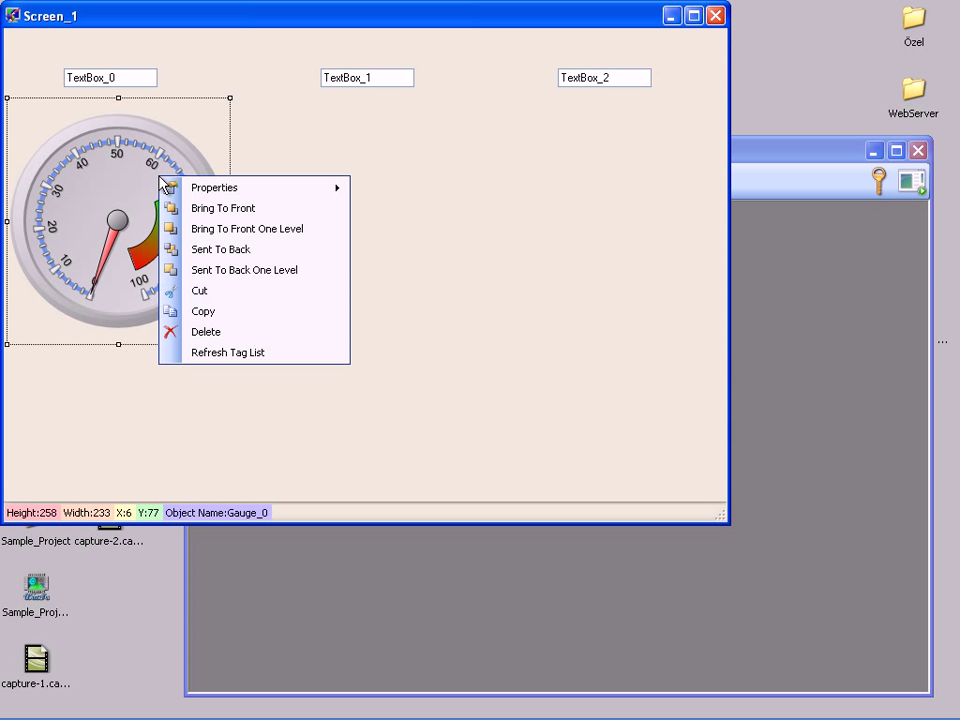
{"action": "mouse_move", "coordinate": [175, 188]}
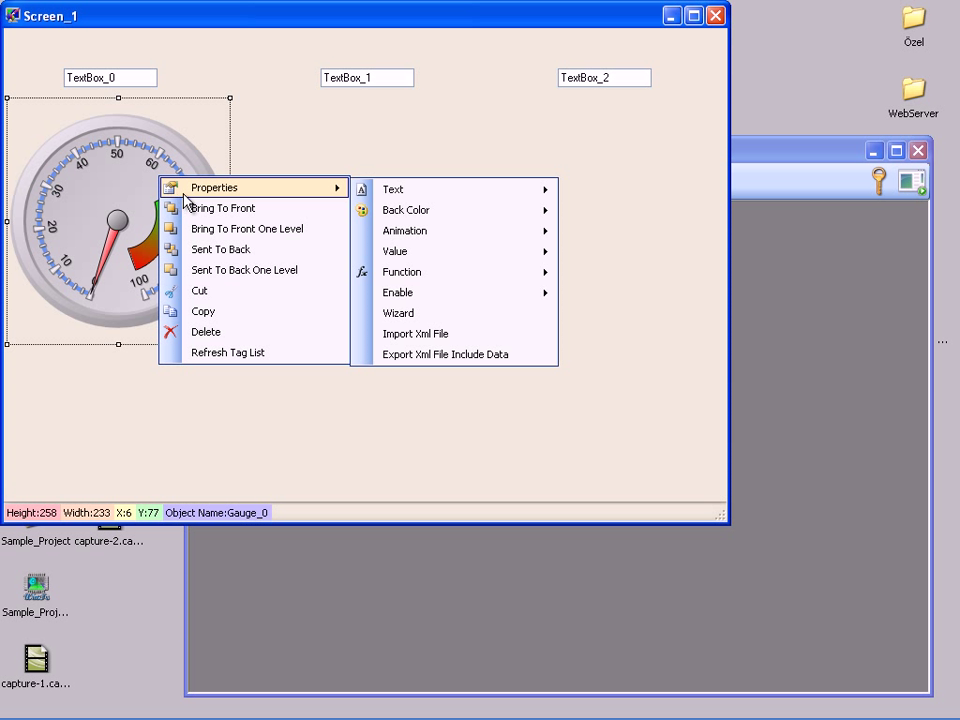
{"action": "mouse_move", "coordinate": [422, 255]}
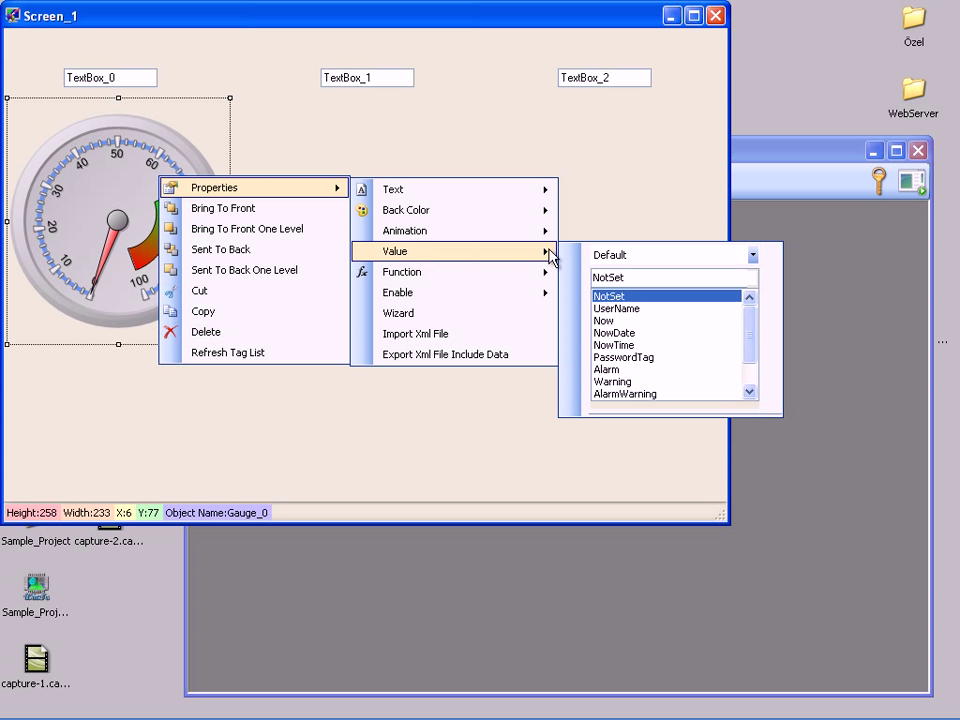
{"action": "left_click_drag", "start_coordinate": [752, 336], "coordinate": [749, 373]}
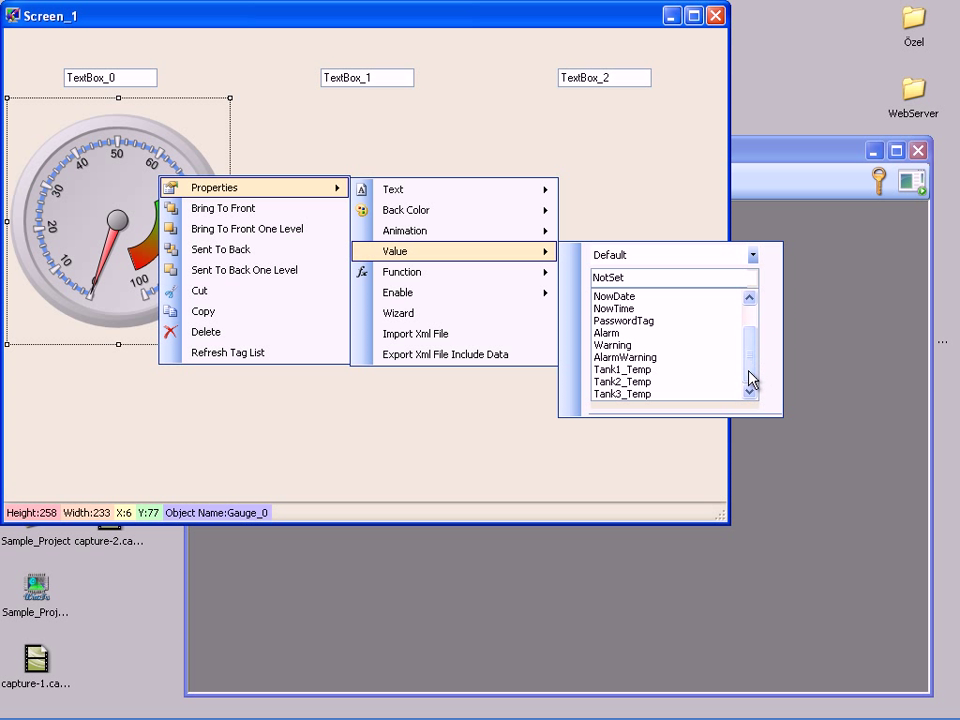
{"action": "left_click", "coordinate": [650, 370]}
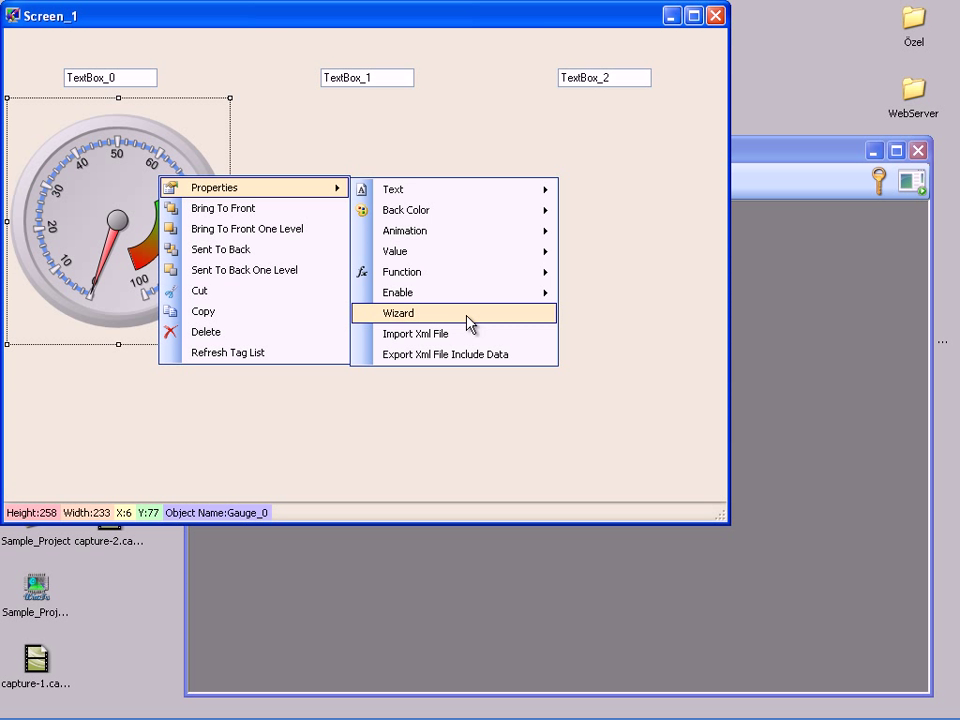
Use the gauge wizard to give the gauge frame a glass-like reflection and enable dampening for its pointer.
{"action": "left_click", "coordinate": [468, 322]}
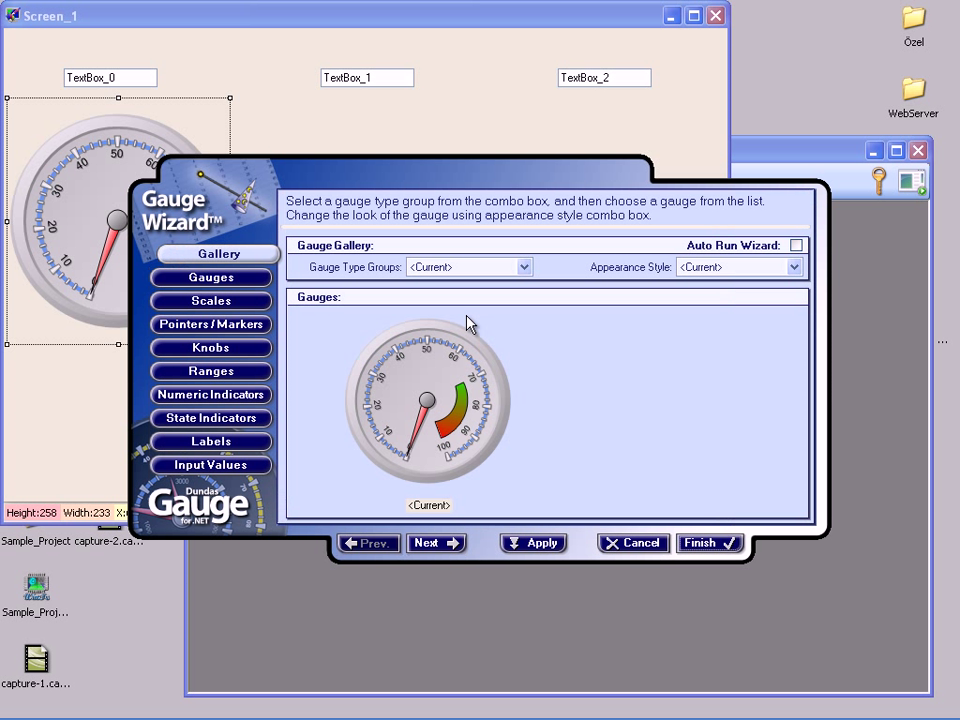
{"action": "left_click", "coordinate": [267, 281]}
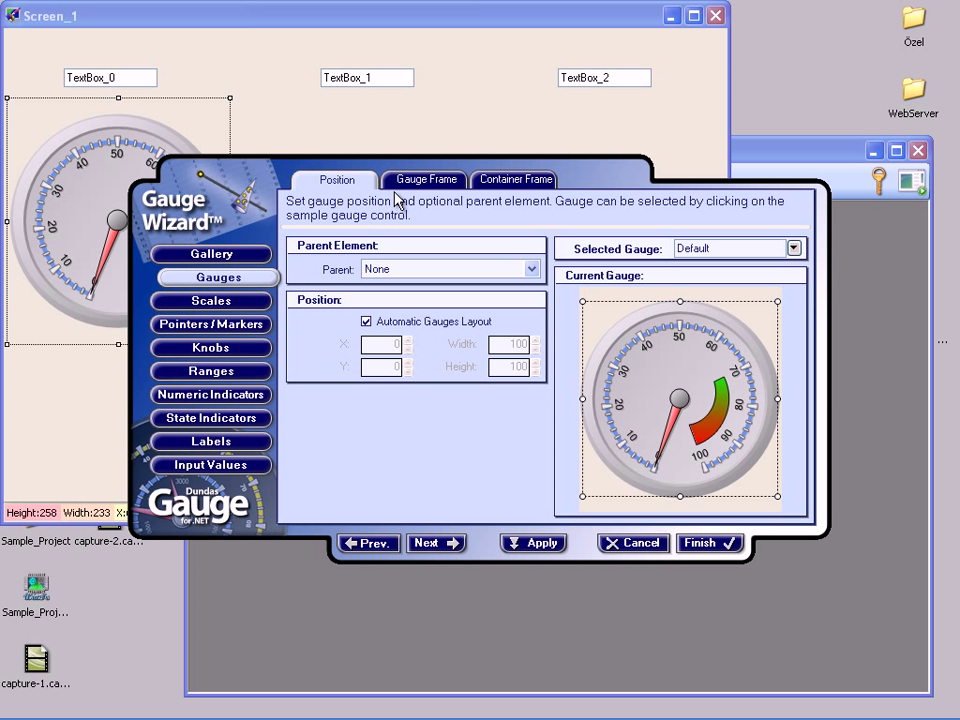
{"action": "left_click", "coordinate": [405, 189]}
{"action": "left_click", "coordinate": [345, 314]}
{"action": "left_click", "coordinate": [258, 323]}
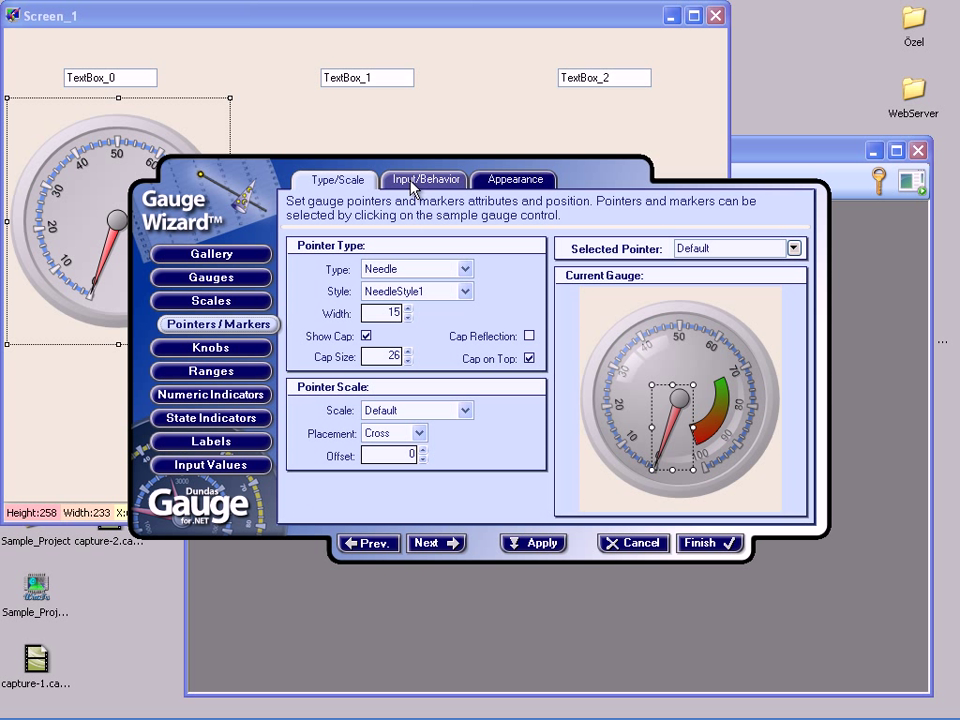
{"action": "left_click", "coordinate": [410, 182]}
{"action": "left_click", "coordinate": [366, 323]}
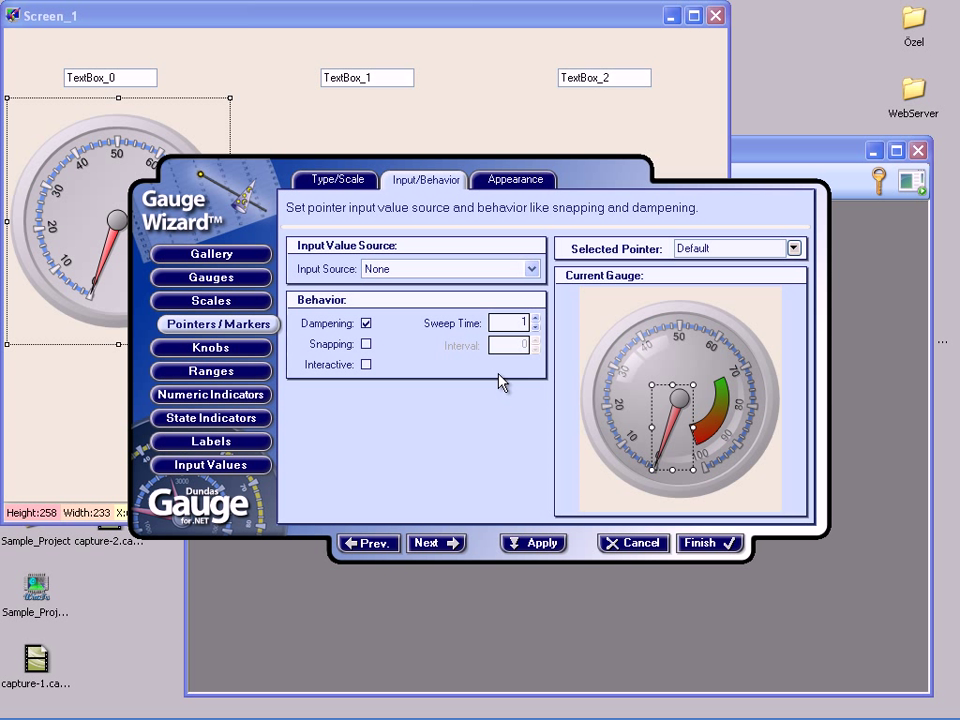
{"action": "left_click", "coordinate": [693, 545]}
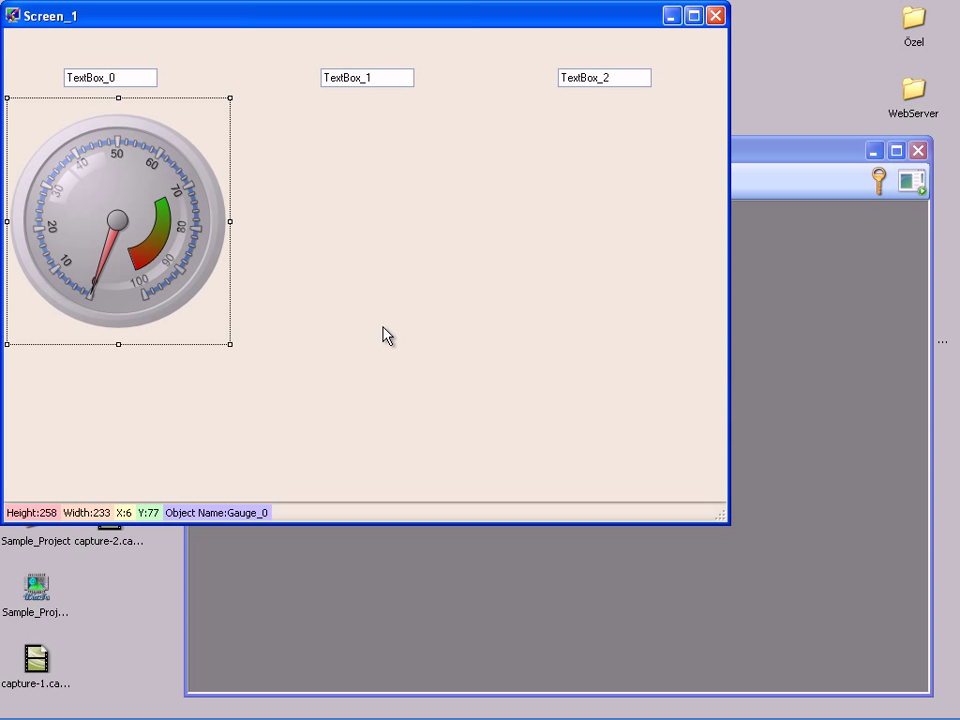
Copy the configured gauge and paste a duplicate below TextBox_1, positioned at about X 256, Y 77.
{"action": "right_click", "coordinate": [213, 218]}
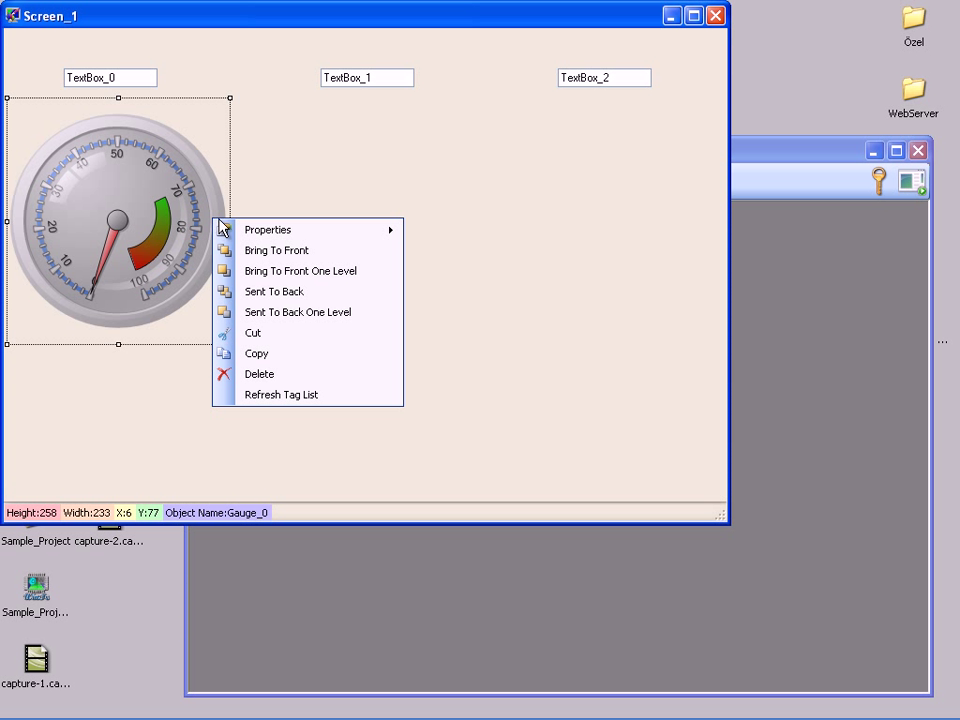
{"action": "left_click", "coordinate": [292, 355]}
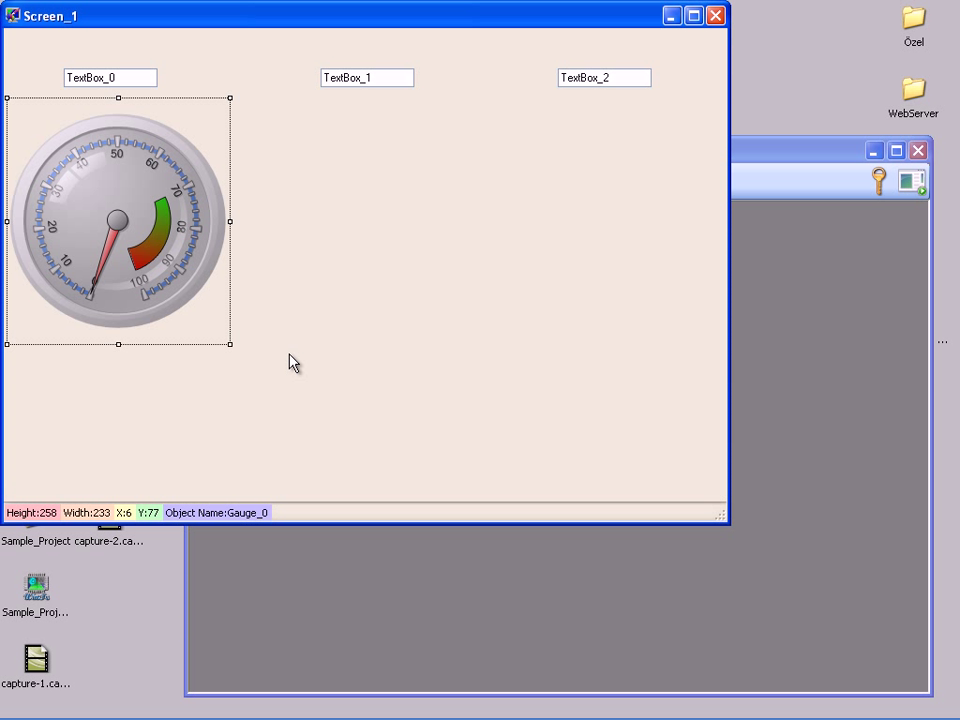
{"action": "right_click", "coordinate": [343, 182]}
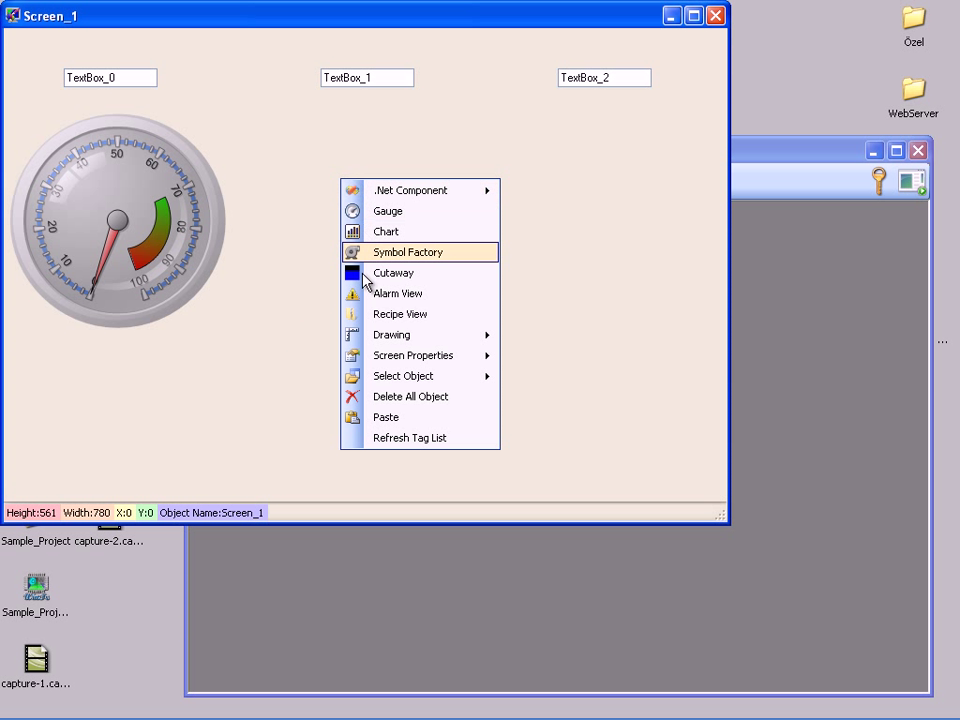
{"action": "left_click", "coordinate": [386, 417]}
{"action": "left_click_drag", "start_coordinate": [426, 317], "coordinate": [378, 231]}
Paste another copy of the gauge below TextBox_2, positioned at about X 514, Y 77.
{"action": "left_click", "coordinate": [566, 198]}
{"action": "right_click", "coordinate": [566, 198]}
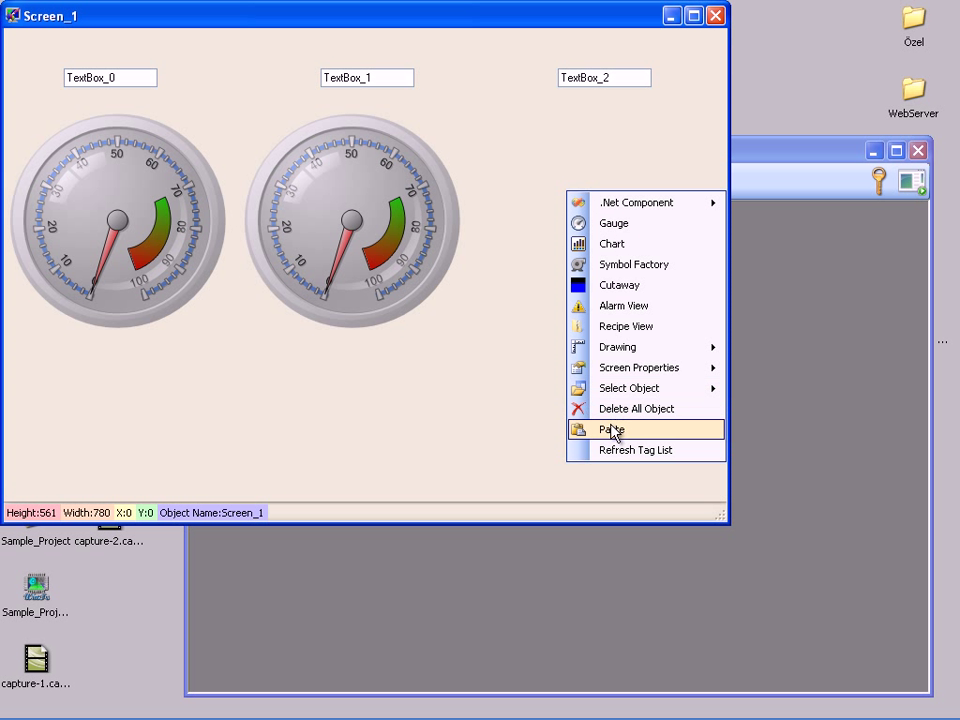
{"action": "left_click", "coordinate": [613, 429]}
{"action": "left_click_drag", "start_coordinate": [602, 307], "coordinate": [583, 235]}
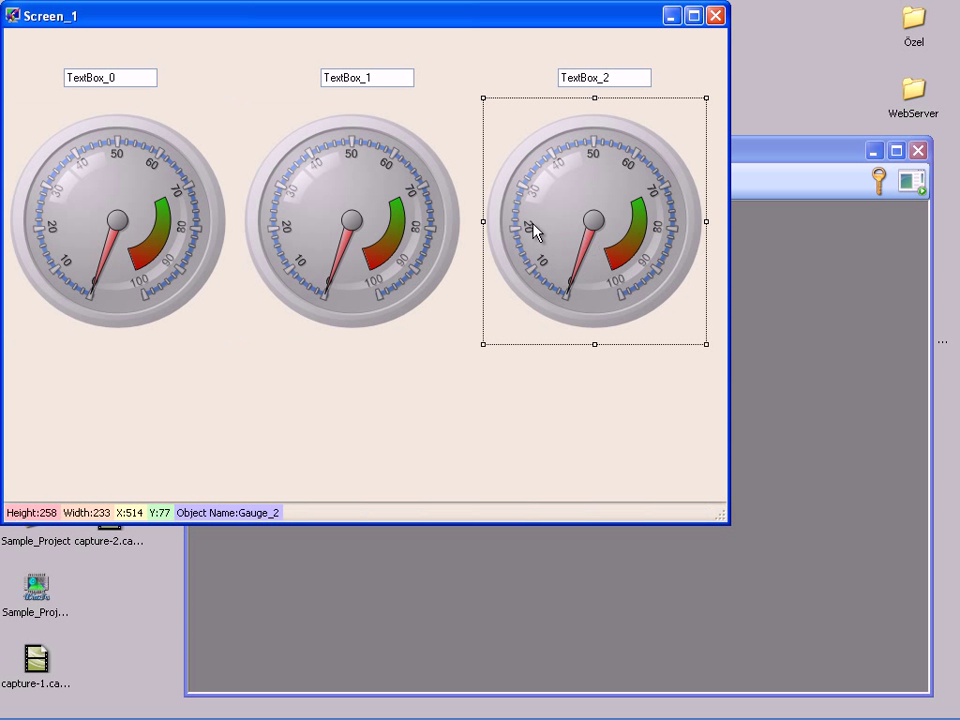
{"action": "left_click", "coordinate": [381, 408]}
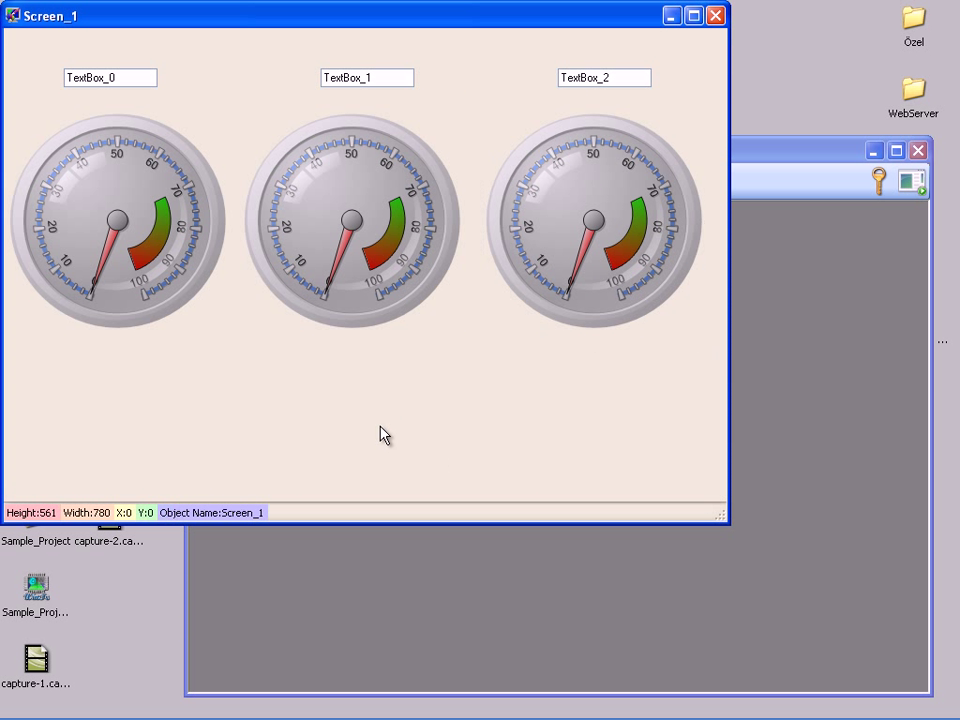
Bind the default value of the middle gauge, below TextBox_1, to the Tank2_Temp tag.
{"action": "right_click", "coordinate": [362, 238]}
{"action": "mouse_move", "coordinate": [495, 246]}
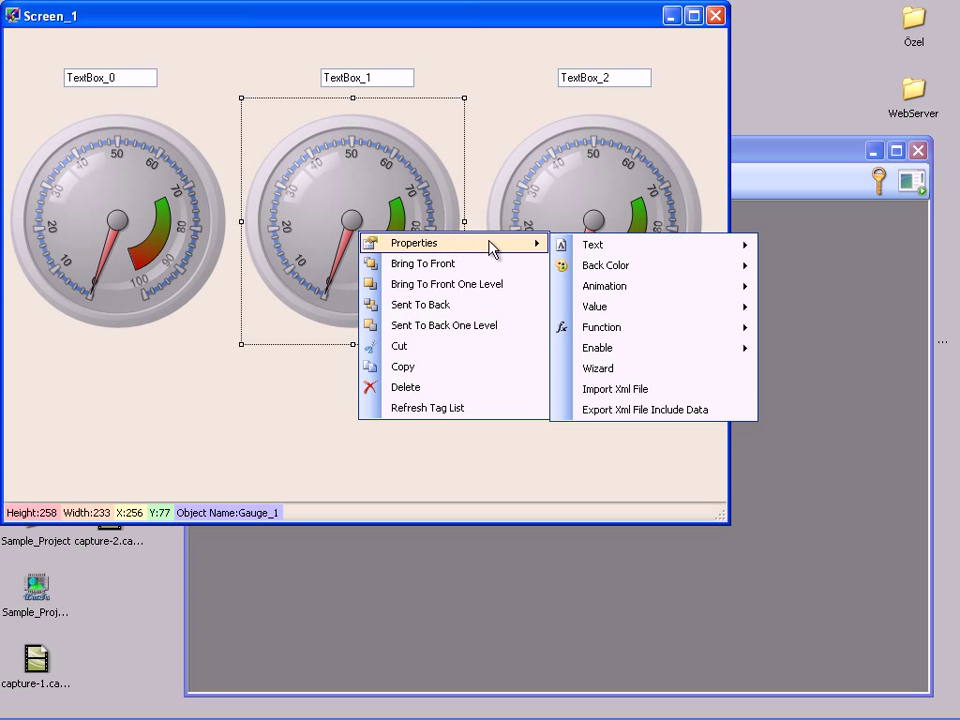
{"action": "mouse_move", "coordinate": [602, 308]}
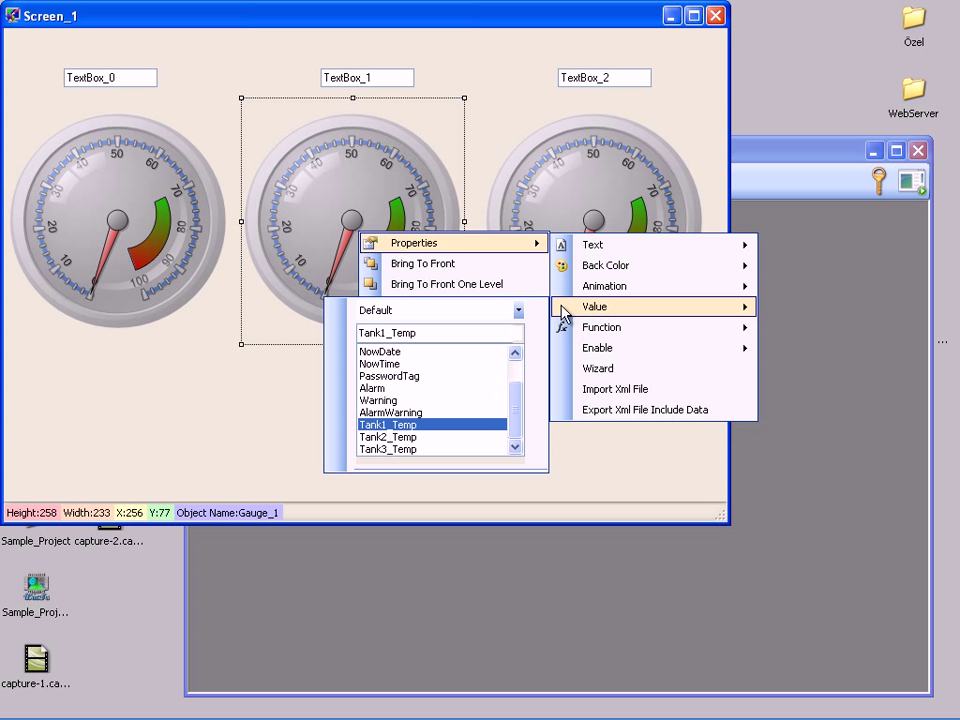
{"action": "left_click", "coordinate": [412, 438]}
{"action": "left_click", "coordinate": [257, 439]}
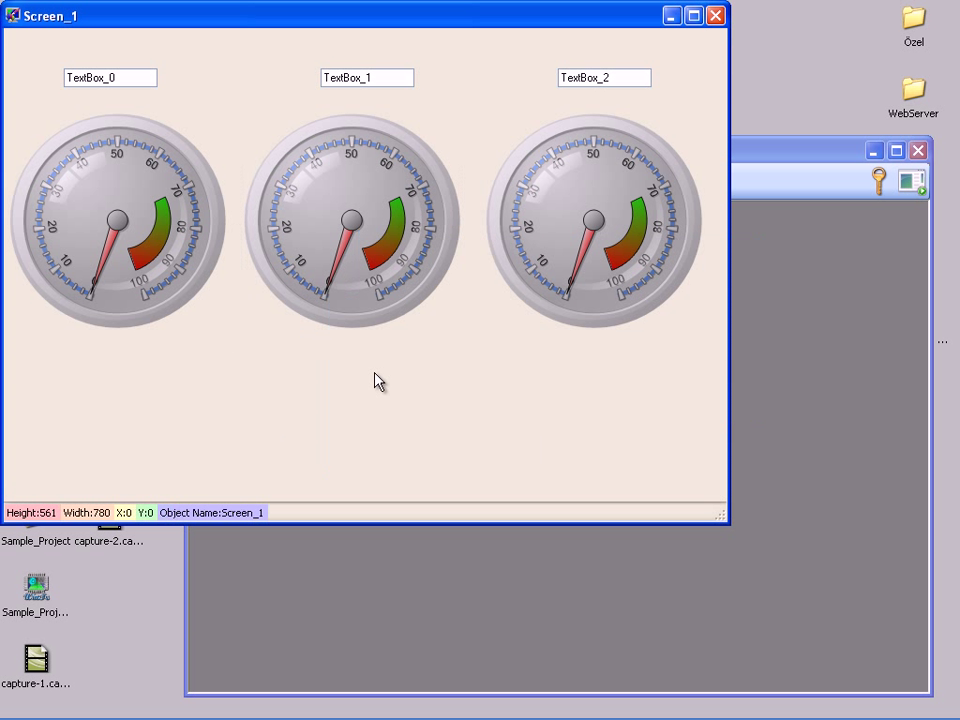
Bind the default value of the third gauge, below TextBox_2, to the Tank3_Temp tag.
{"action": "right_click", "coordinate": [543, 206]}
{"action": "mouse_move", "coordinate": [553, 209]}
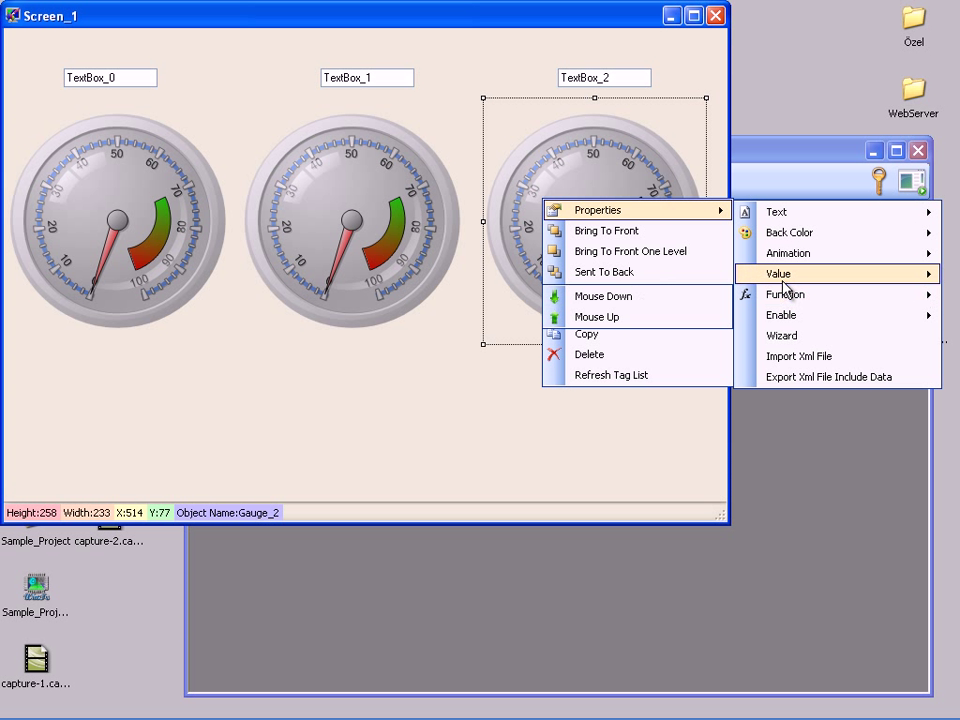
{"action": "mouse_move", "coordinate": [776, 285]}
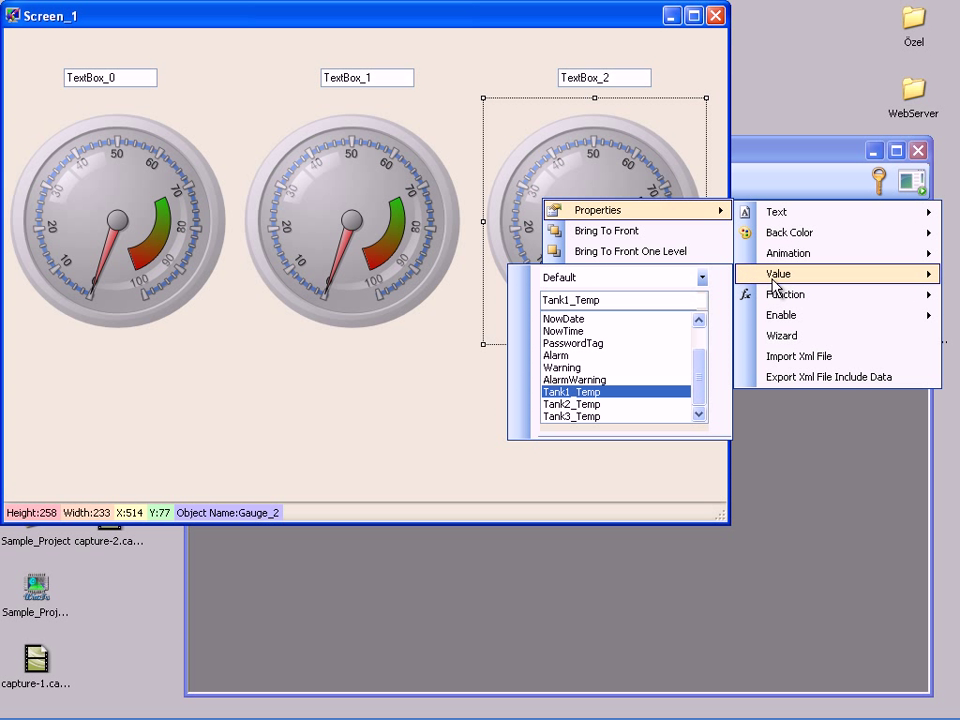
{"action": "left_click", "coordinate": [565, 418]}
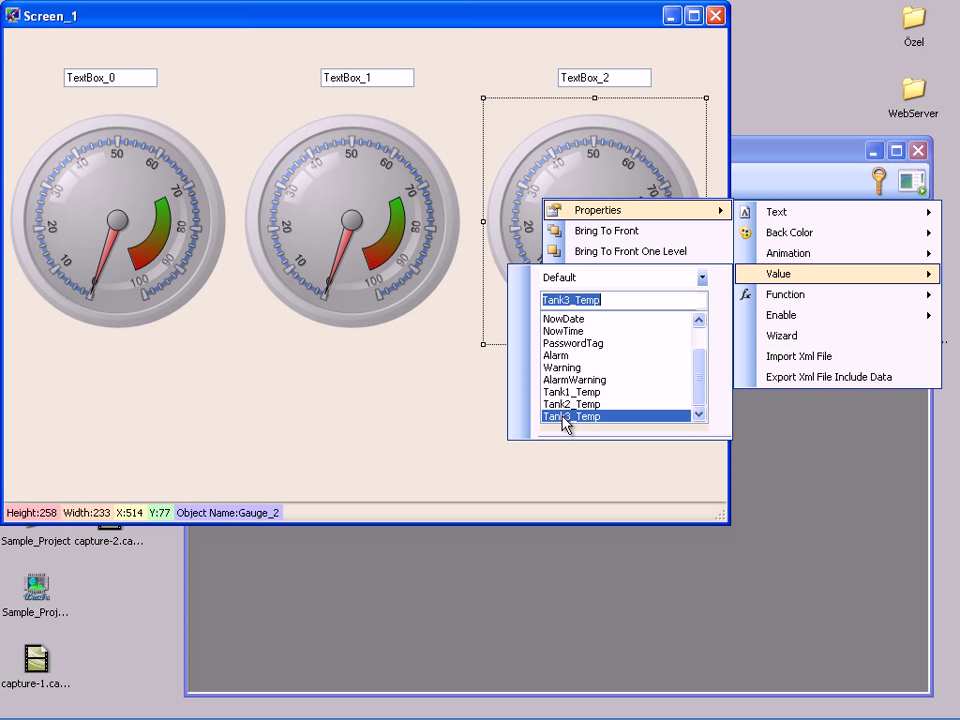
{"action": "left_click", "coordinate": [440, 405]}
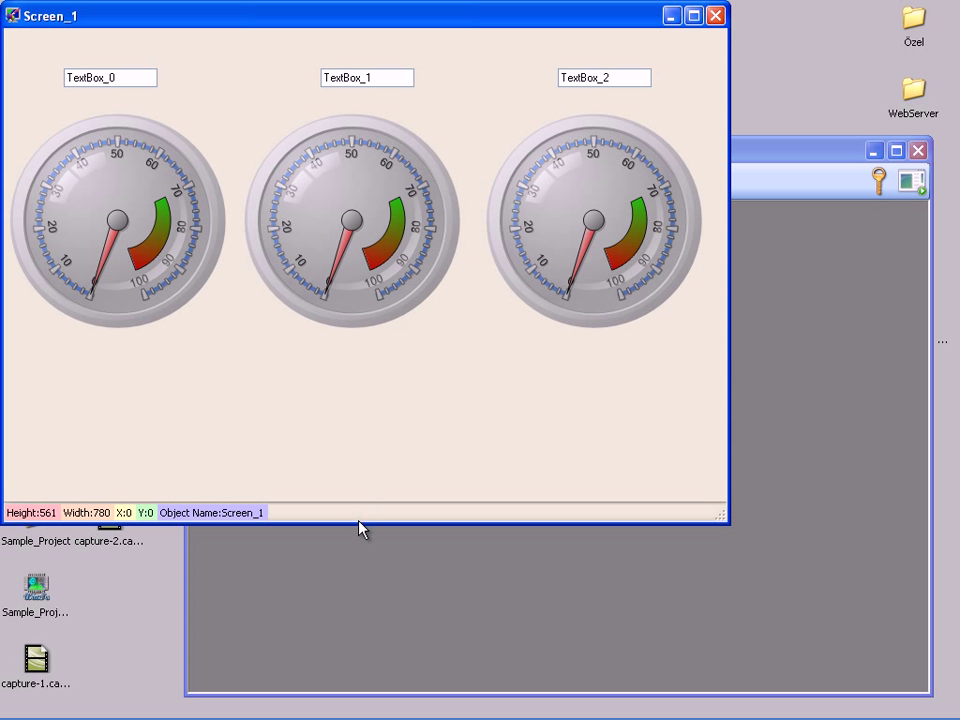
Increase the height of Screen_1 to about 716 and add a chart below the first gauge at about X 78, Y 345.
{"action": "left_click_drag", "start_coordinate": [358, 524], "coordinate": [313, 670]}
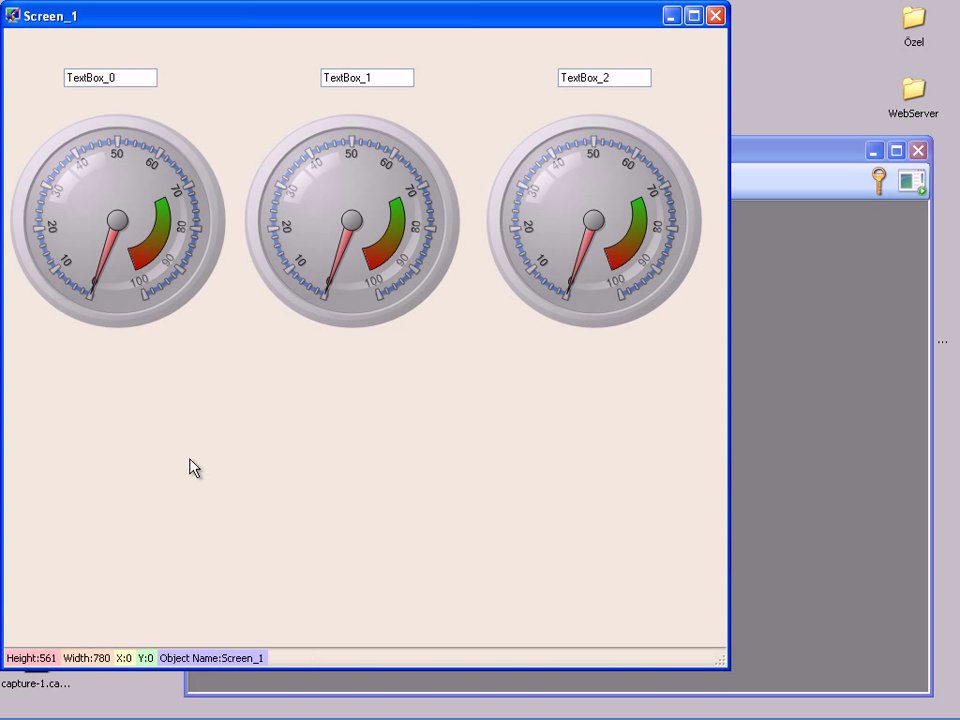
{"action": "right_click", "coordinate": [80, 357]}
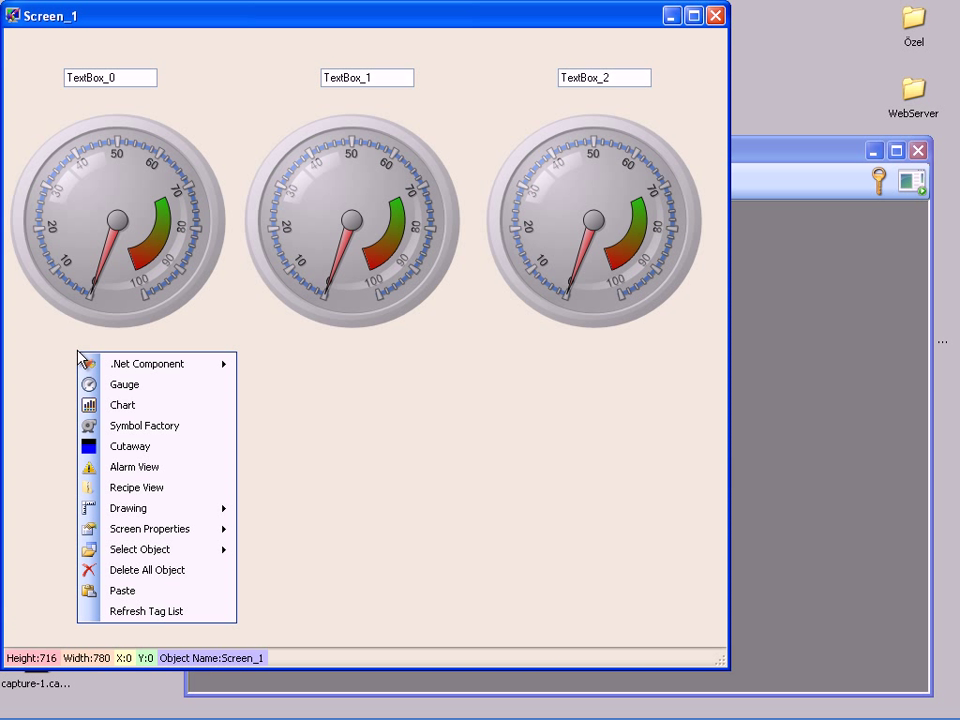
{"action": "left_click", "coordinate": [107, 405]}
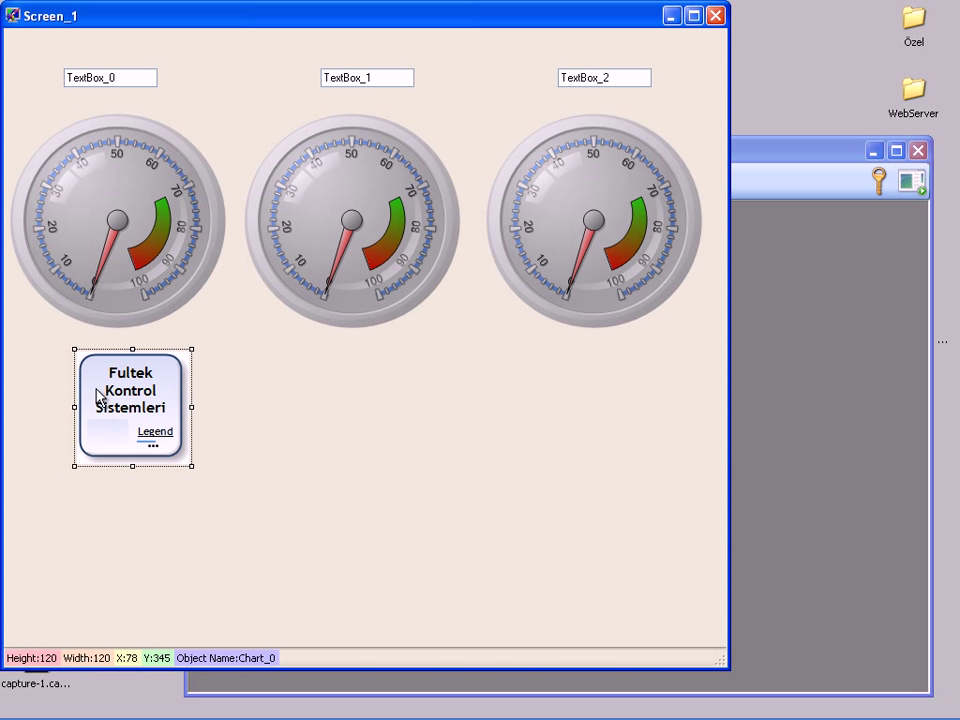
Move the chart to about X 27, Y 337 and enlarge it to about 699 wide by 314 high beneath the gauges.
{"action": "left_click_drag", "start_coordinate": [111, 388], "coordinate": [102, 373]}
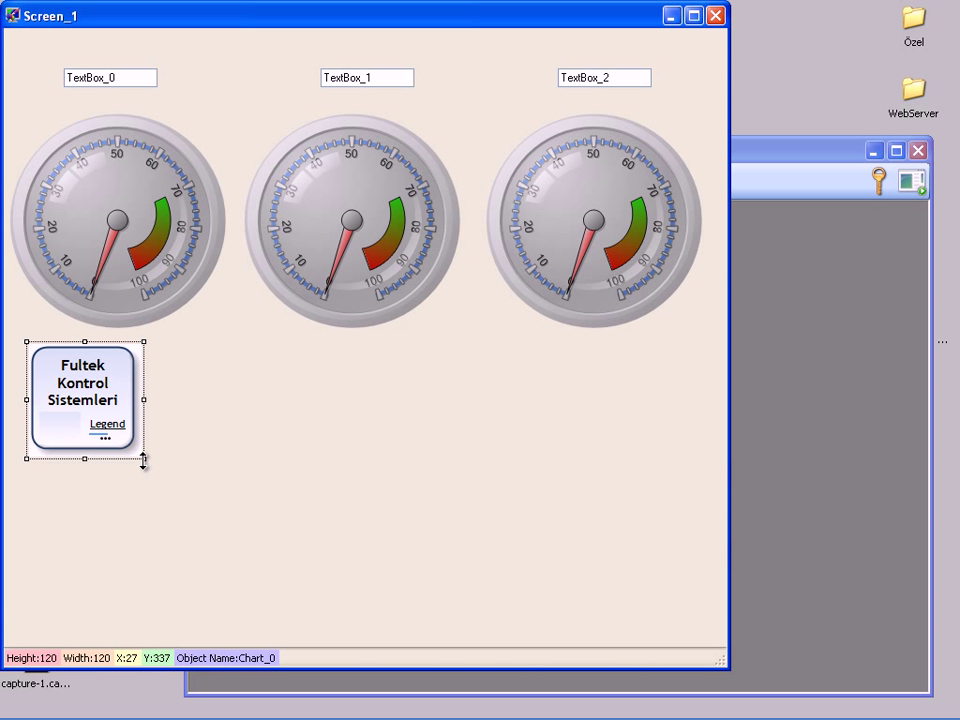
{"action": "left_click_drag", "start_coordinate": [144, 460], "coordinate": [153, 464]}
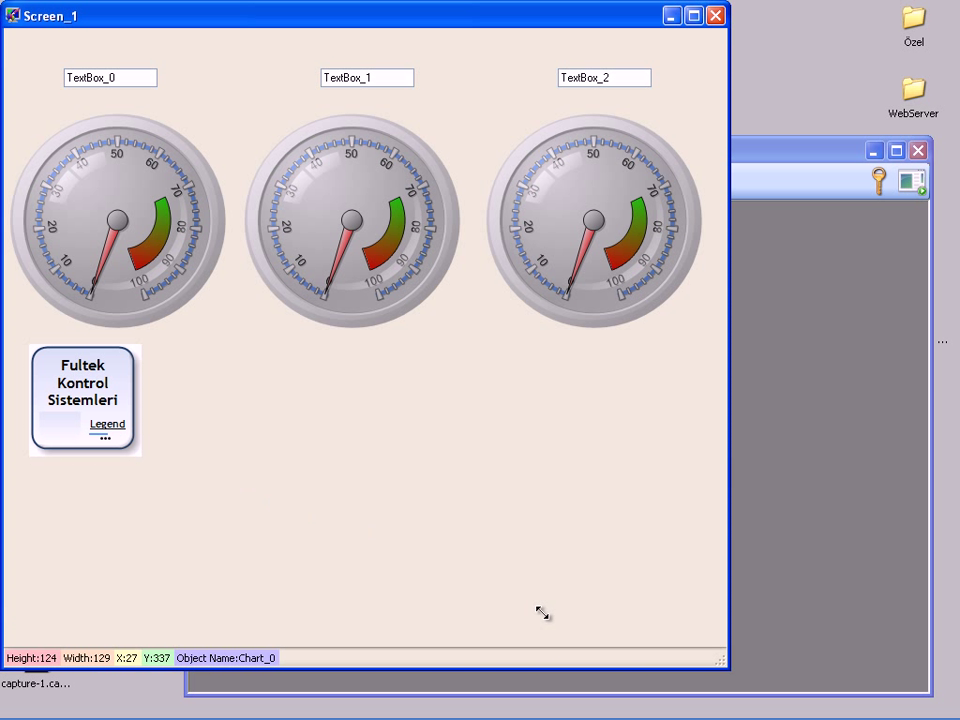
{"action": "left_click_drag", "start_coordinate": [697, 650], "coordinate": [686, 636]}
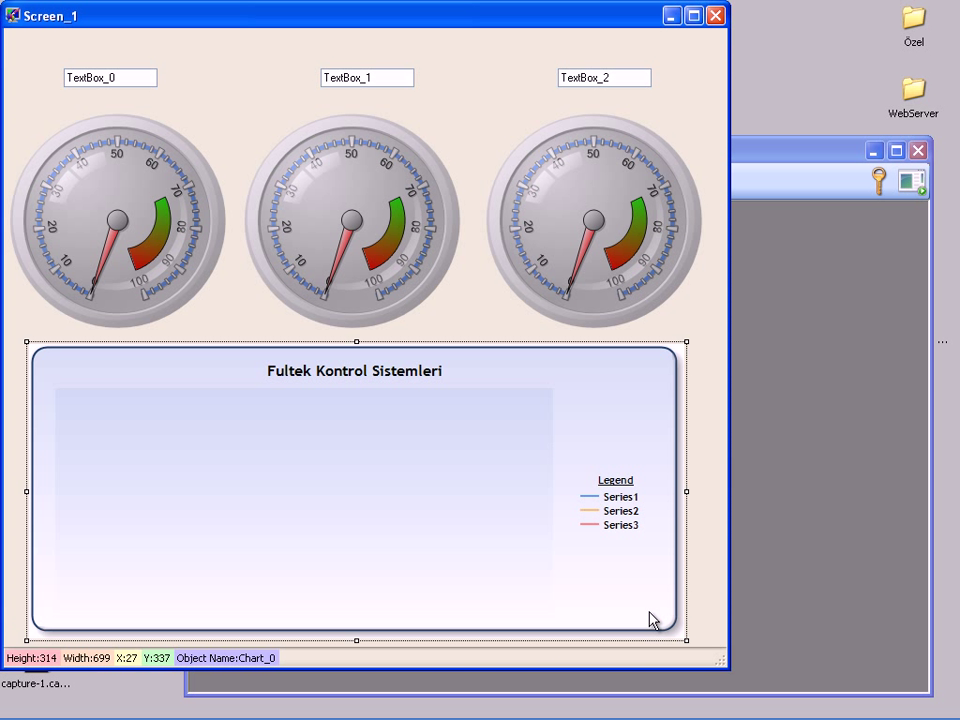
Bind the chart's Series1 value to the Tank1_Temp tag.
{"action": "right_click", "coordinate": [185, 414]}
{"action": "mouse_move", "coordinate": [205, 424]}
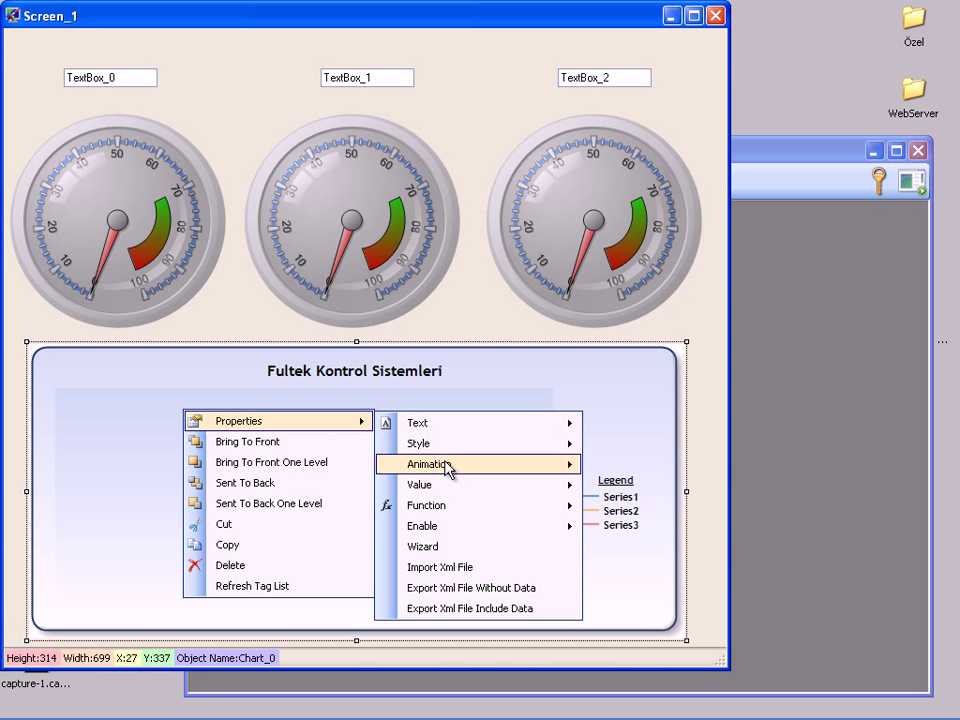
{"action": "mouse_move", "coordinate": [450, 488]}
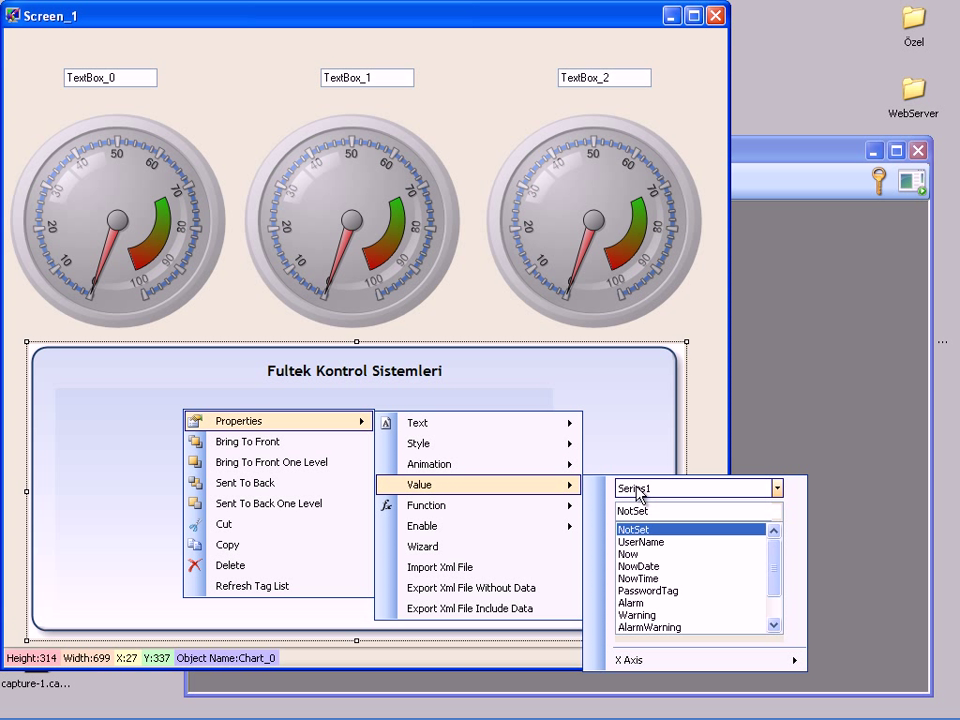
{"action": "left_click_drag", "start_coordinate": [778, 563], "coordinate": [778, 580]}
{"action": "left_click", "coordinate": [669, 604]}
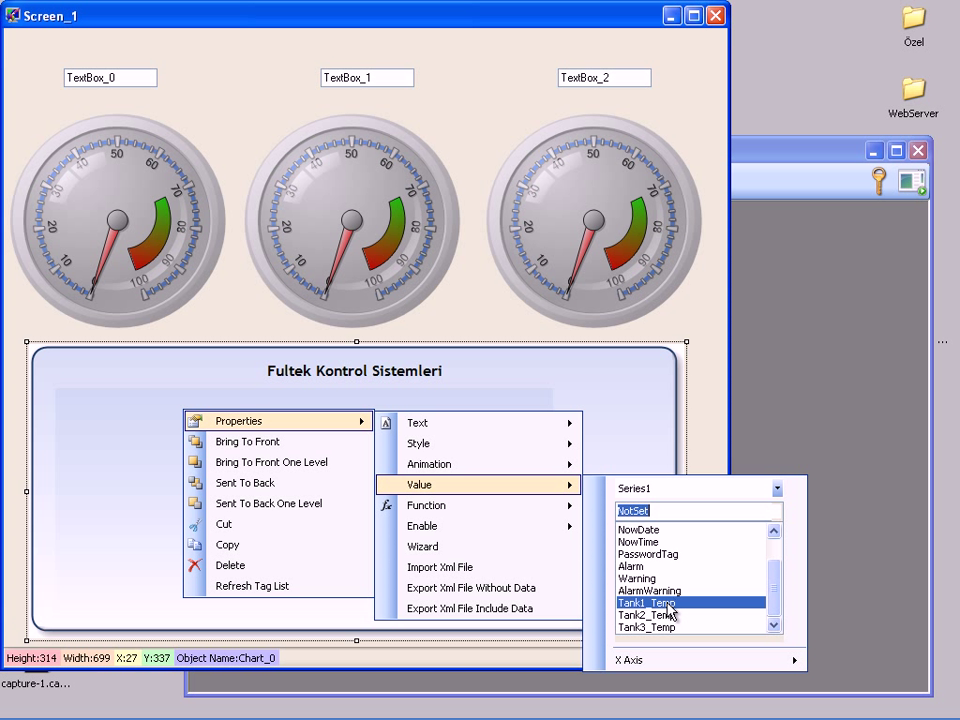
Bind the chart's Series2 value to the Tank2_Temp tag.
{"action": "left_click", "coordinate": [777, 488]}
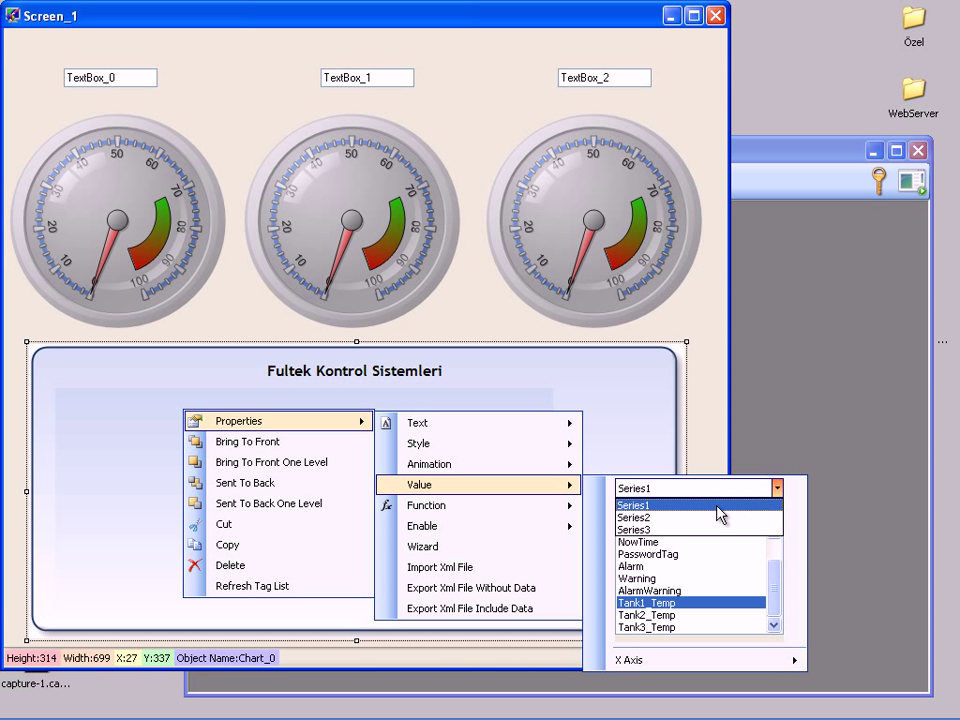
{"action": "left_click", "coordinate": [710, 517]}
{"action": "left_click_drag", "start_coordinate": [769, 561], "coordinate": [773, 580]}
{"action": "left_click", "coordinate": [662, 615]}
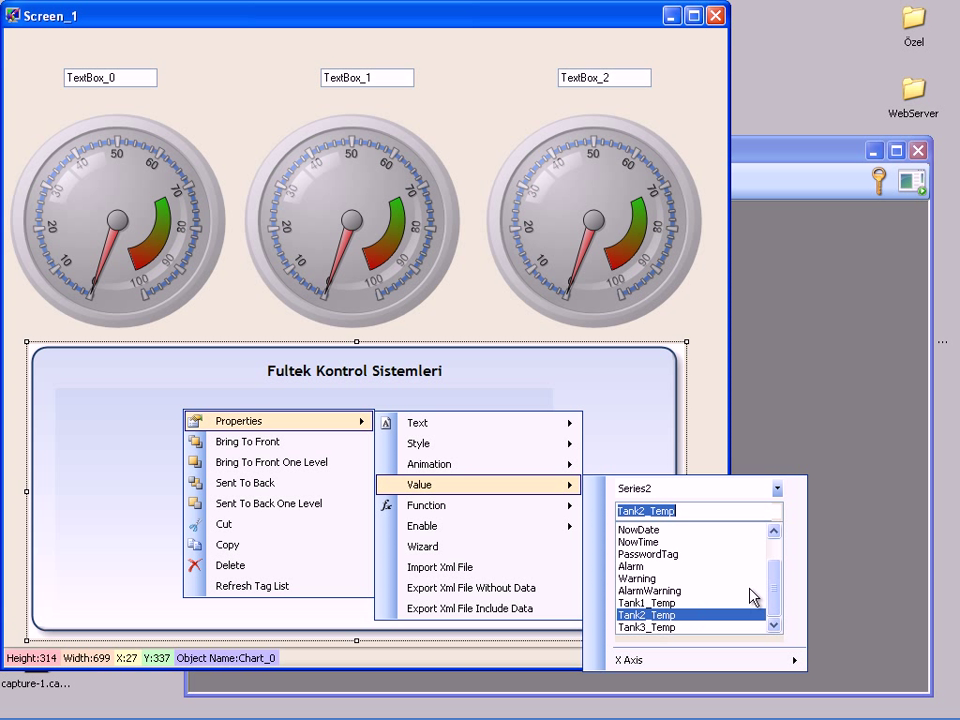
Bind the chart's Series3 value to the Tank3_Temp tag.
{"action": "left_click", "coordinate": [777, 490]}
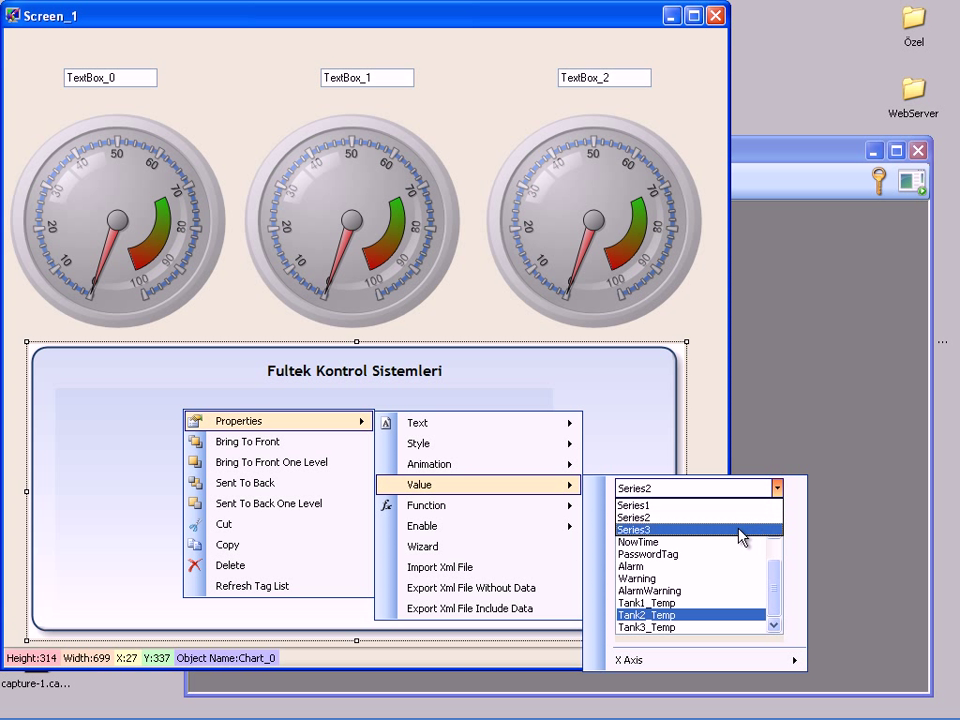
{"action": "left_click", "coordinate": [741, 527]}
{"action": "left_click_drag", "start_coordinate": [771, 561], "coordinate": [771, 589]}
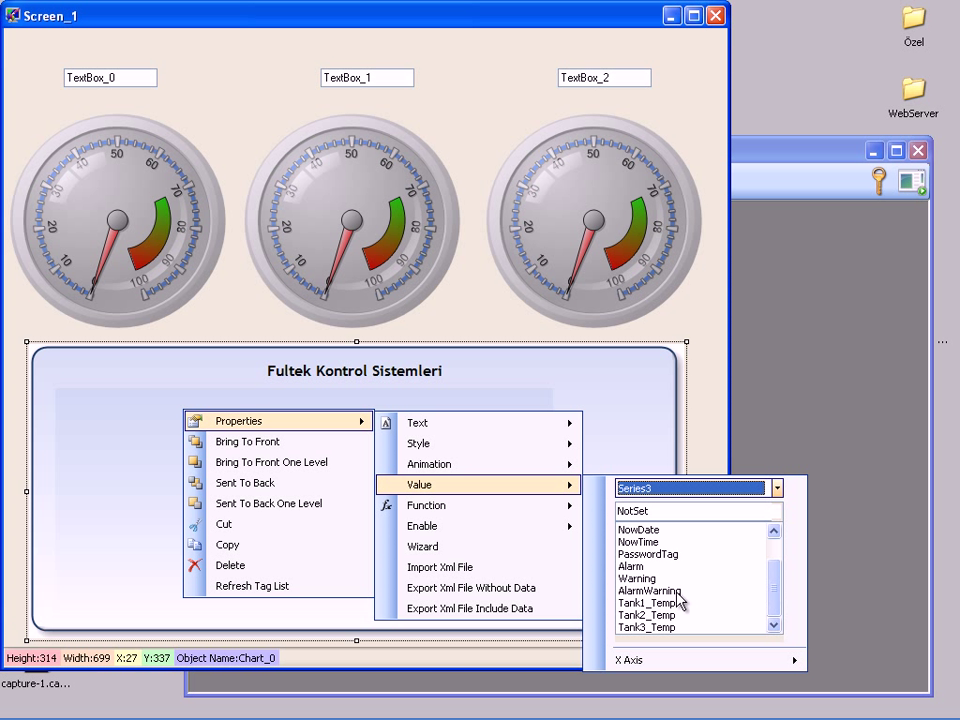
{"action": "left_click", "coordinate": [658, 627]}
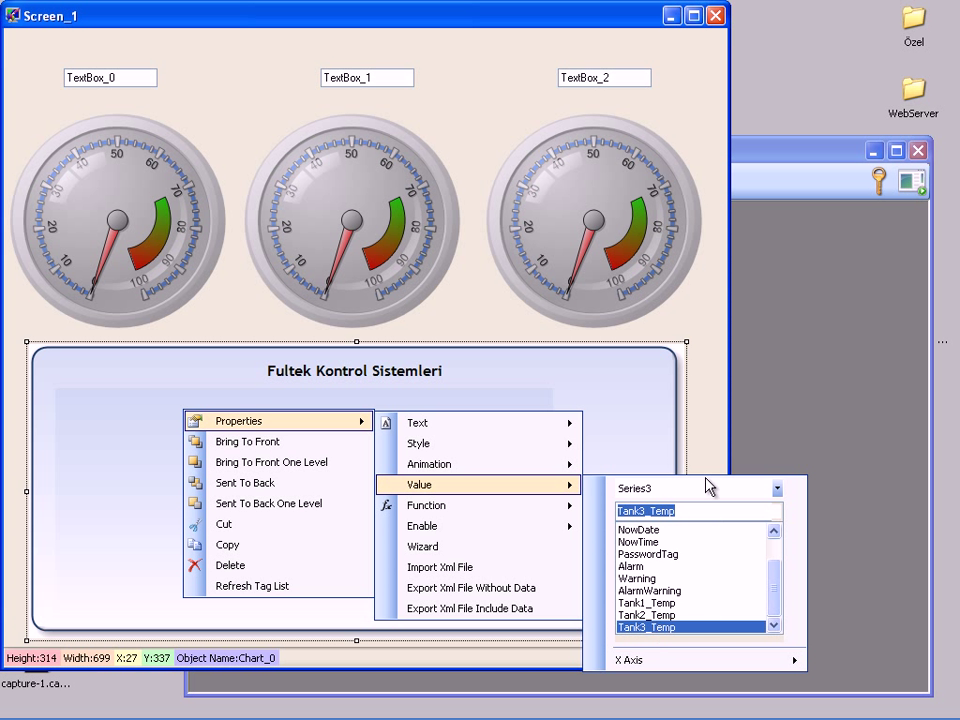
{"action": "left_click", "coordinate": [656, 411]}
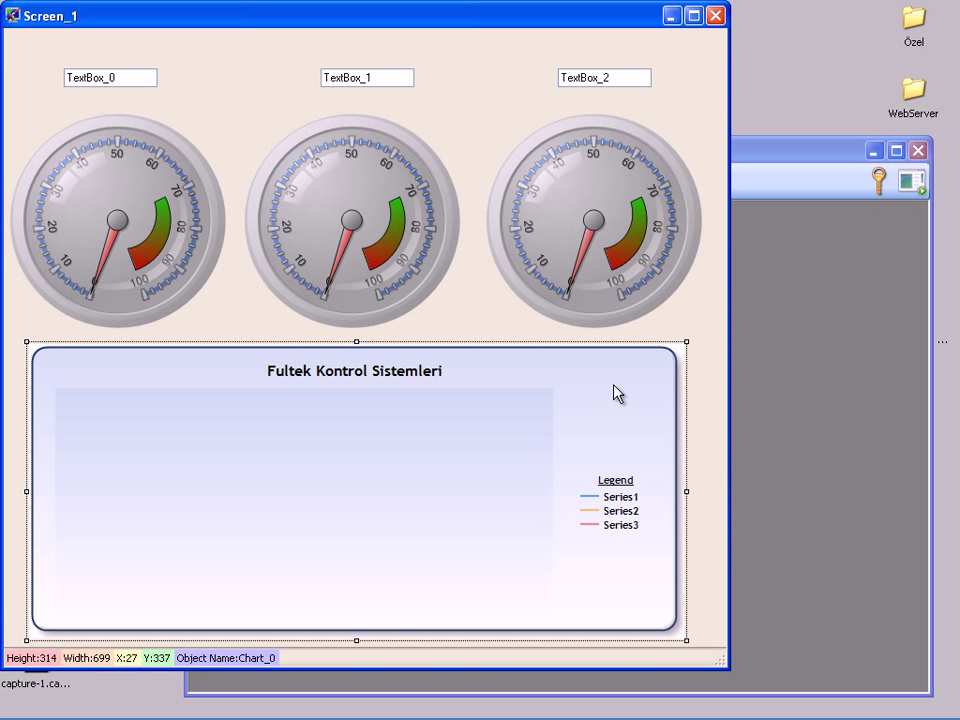
Set the chart's border style to RoundedInside through the chart wizard and finish the wizard.
{"action": "right_click", "coordinate": [617, 393]}
{"action": "mouse_move", "coordinate": [634, 397]}
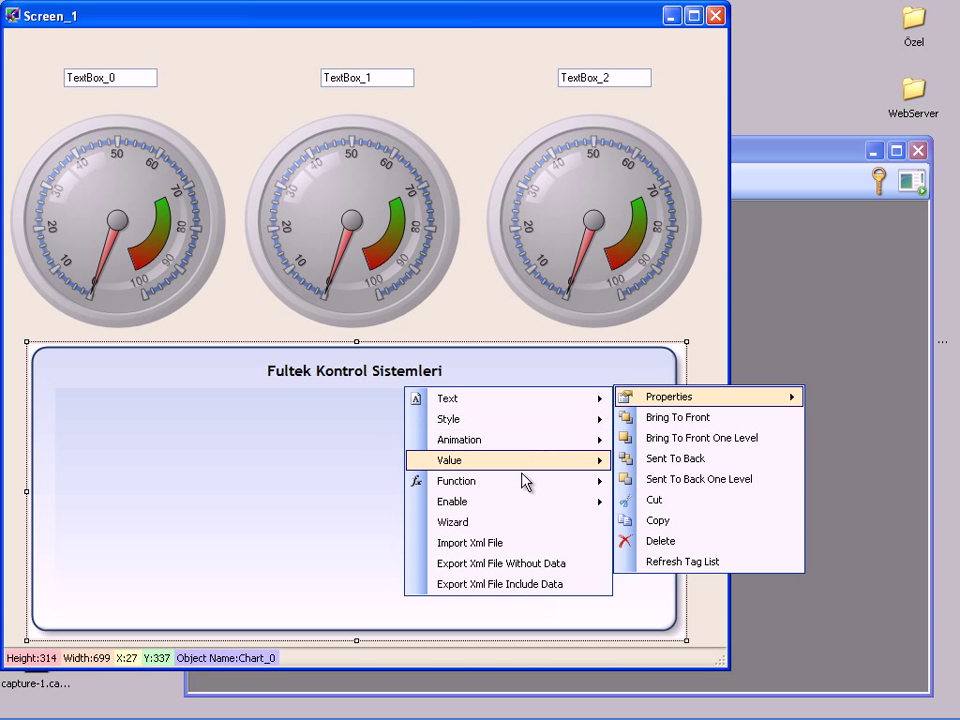
{"action": "left_click", "coordinate": [510, 522]}
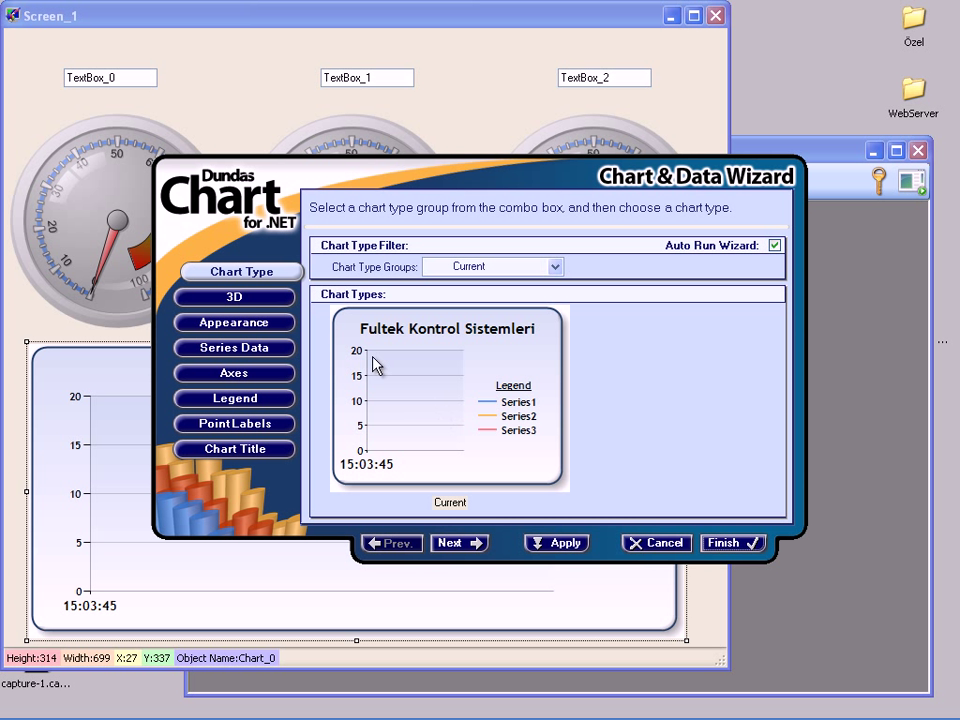
{"action": "left_click", "coordinate": [259, 324]}
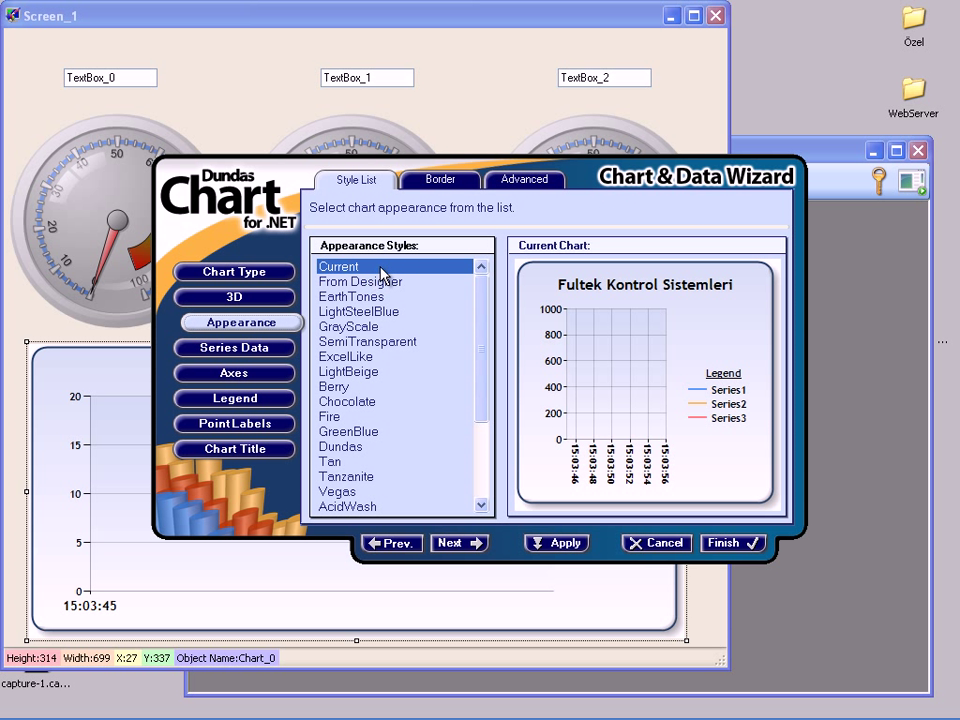
{"action": "left_click", "coordinate": [425, 184]}
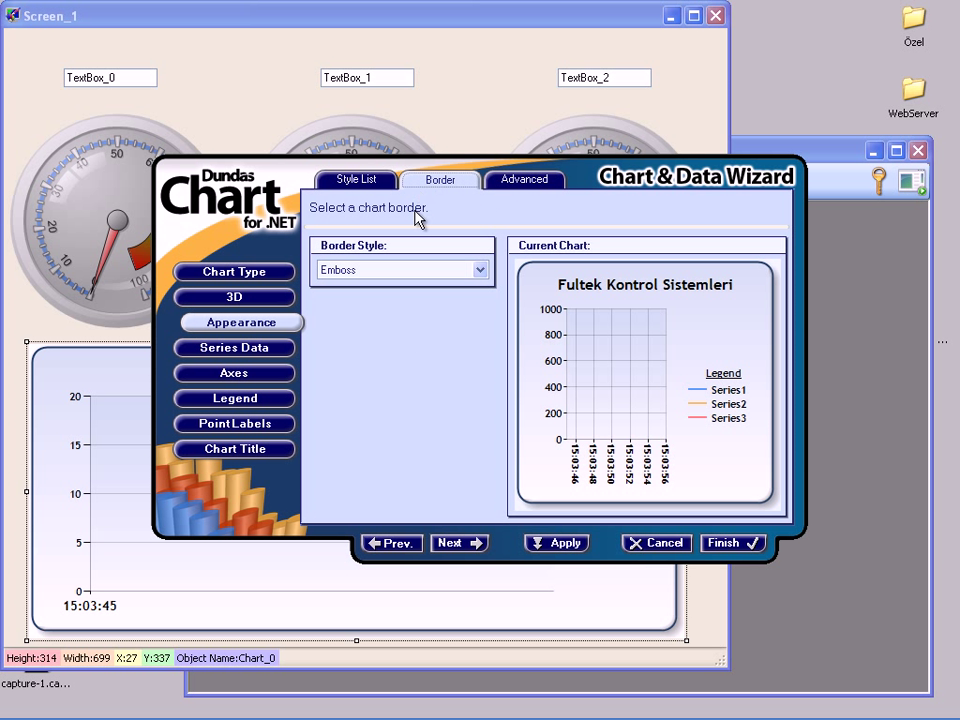
{"action": "left_click", "coordinate": [405, 269]}
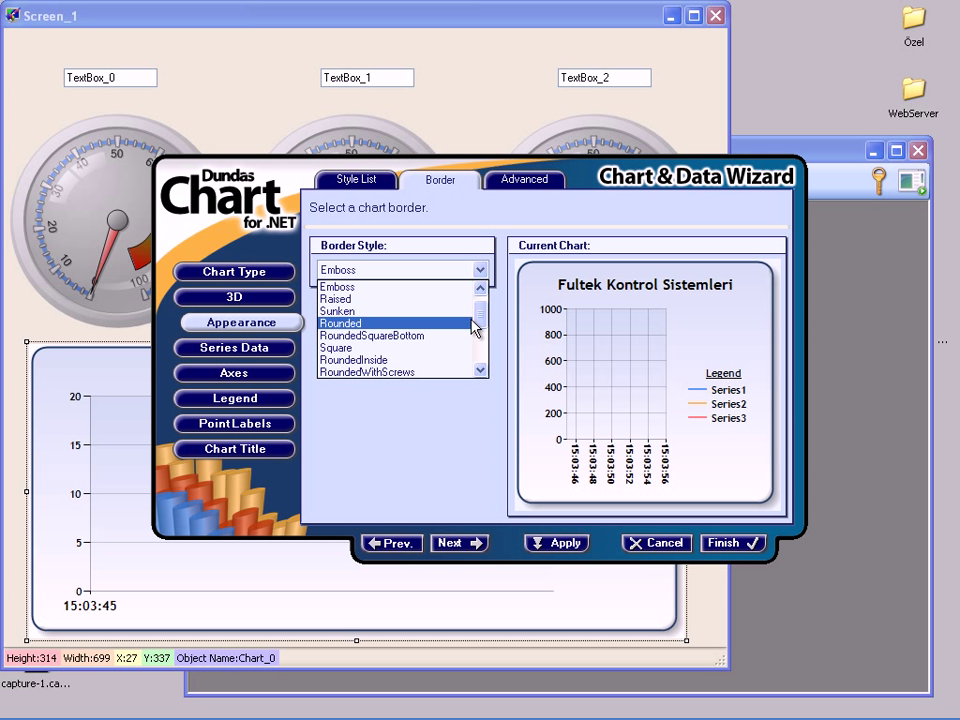
{"action": "left_click", "coordinate": [422, 335]}
{"action": "key", "text": "Down"}
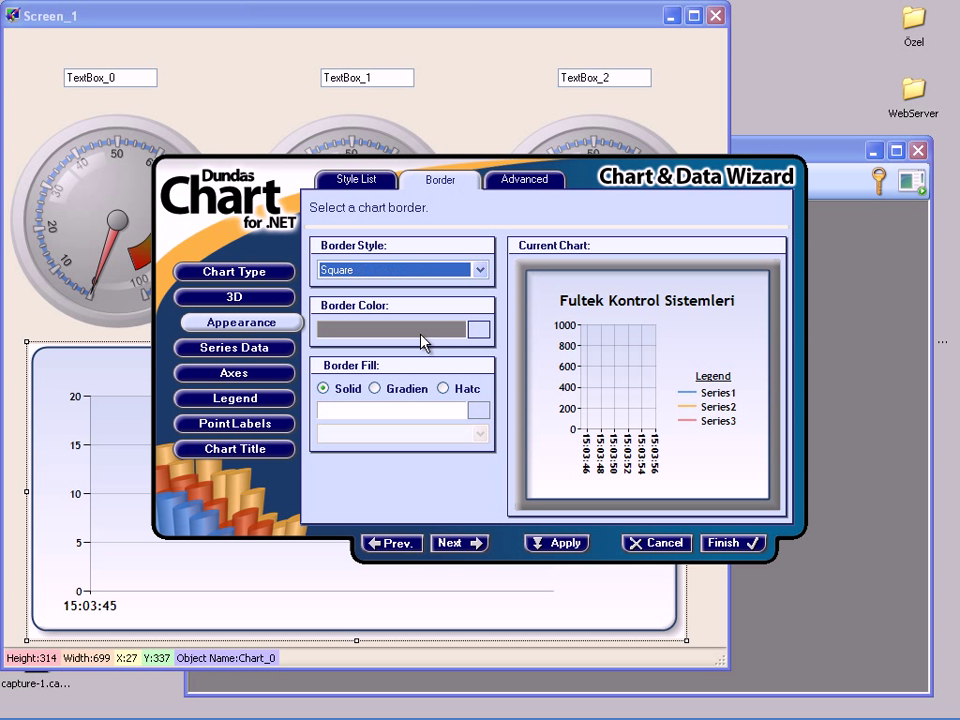
{"action": "key", "text": "Down"}
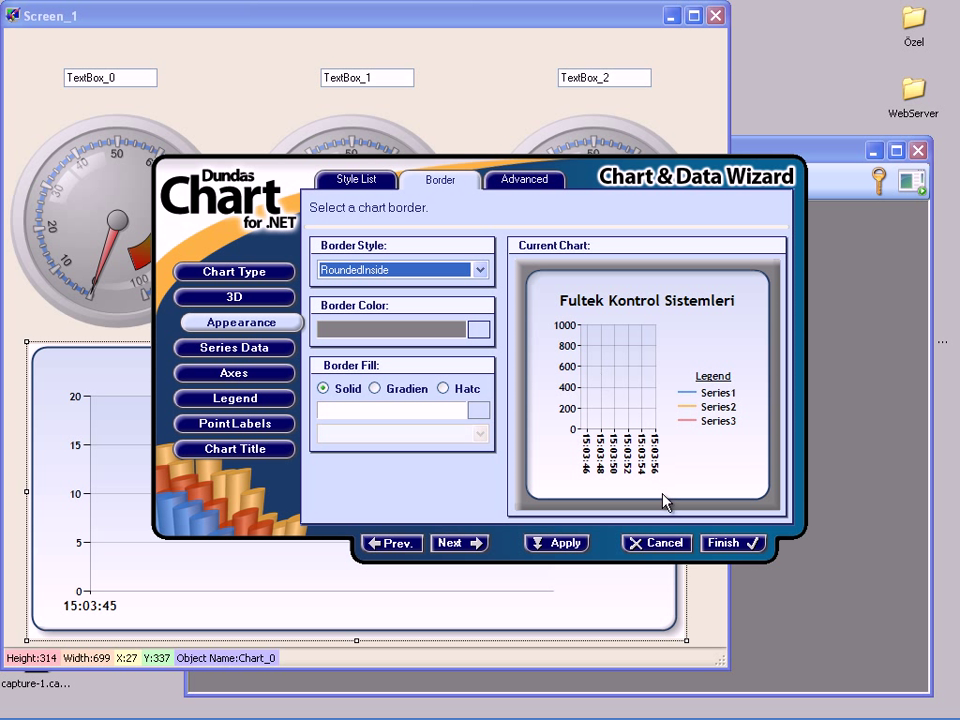
{"action": "left_click", "coordinate": [722, 545]}
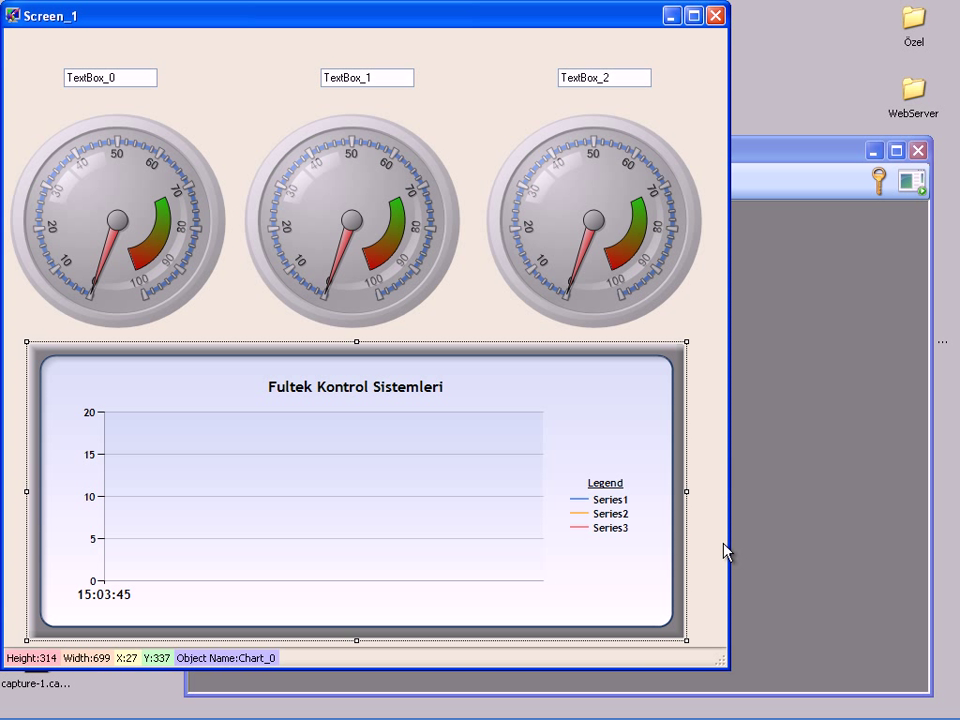
Reopen the chart wizard's series data settings and rename Series1 to "Tank1 Temperature".
{"action": "right_click", "coordinate": [601, 414]}
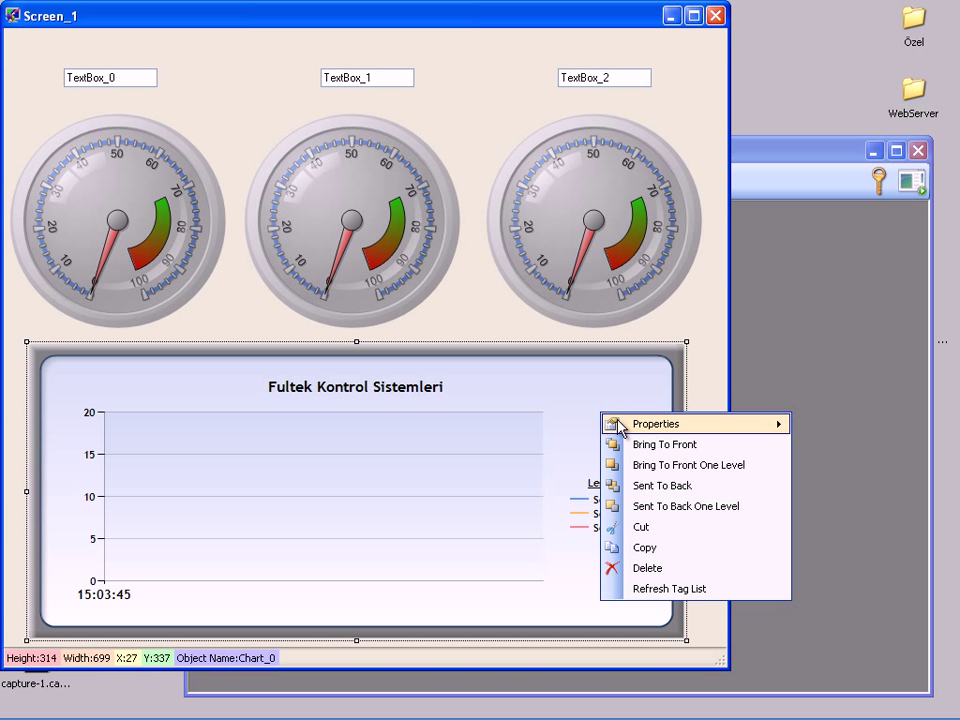
{"action": "mouse_move", "coordinate": [620, 425]}
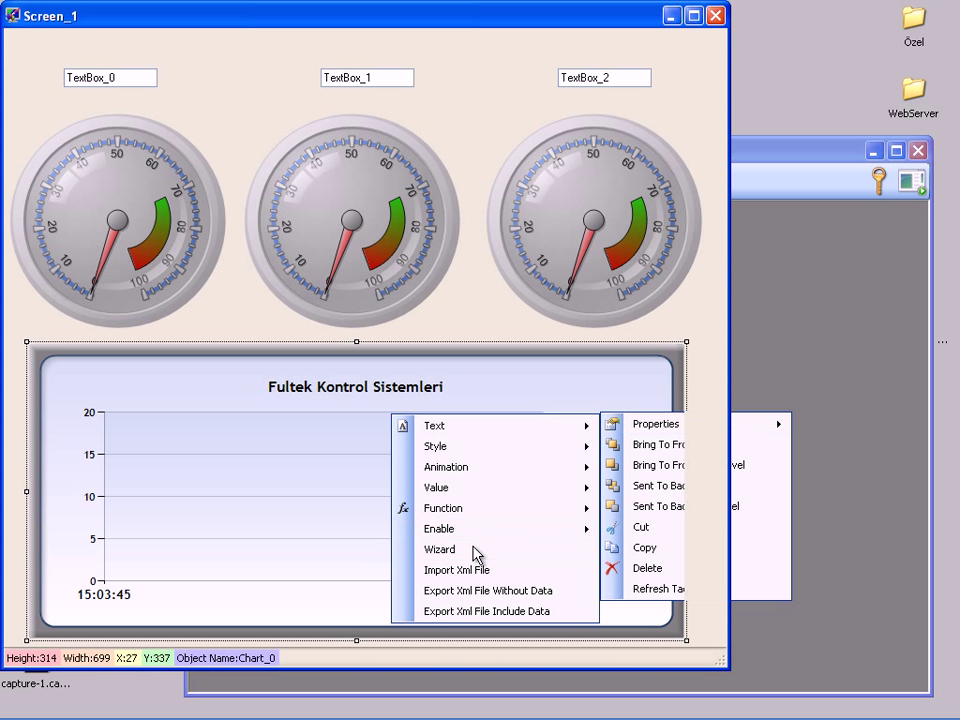
{"action": "left_click", "coordinate": [473, 549]}
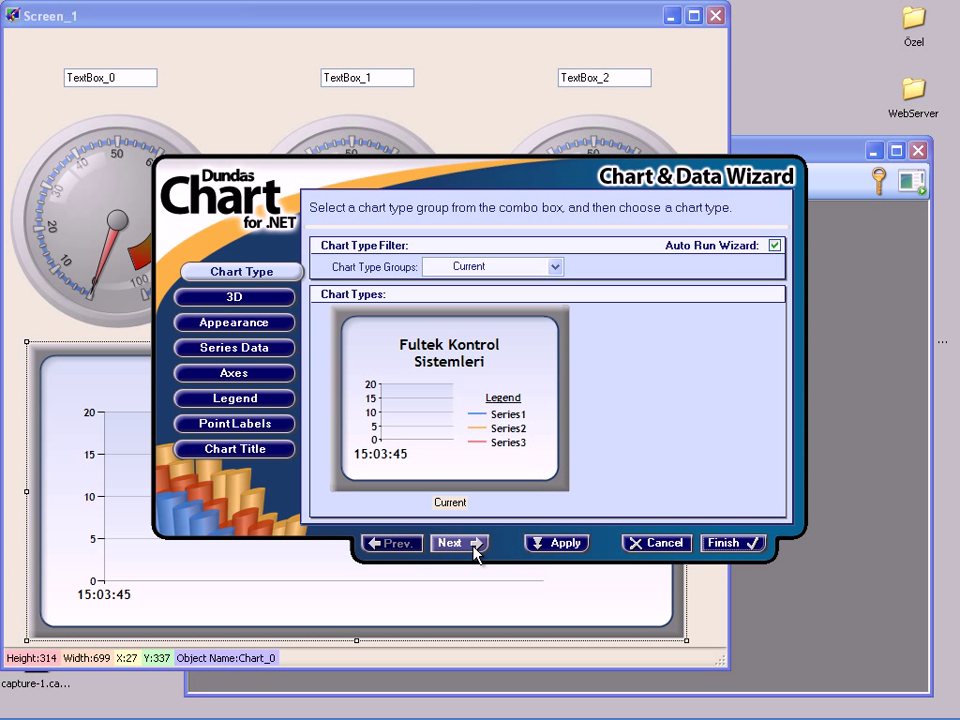
{"action": "left_click", "coordinate": [257, 346]}
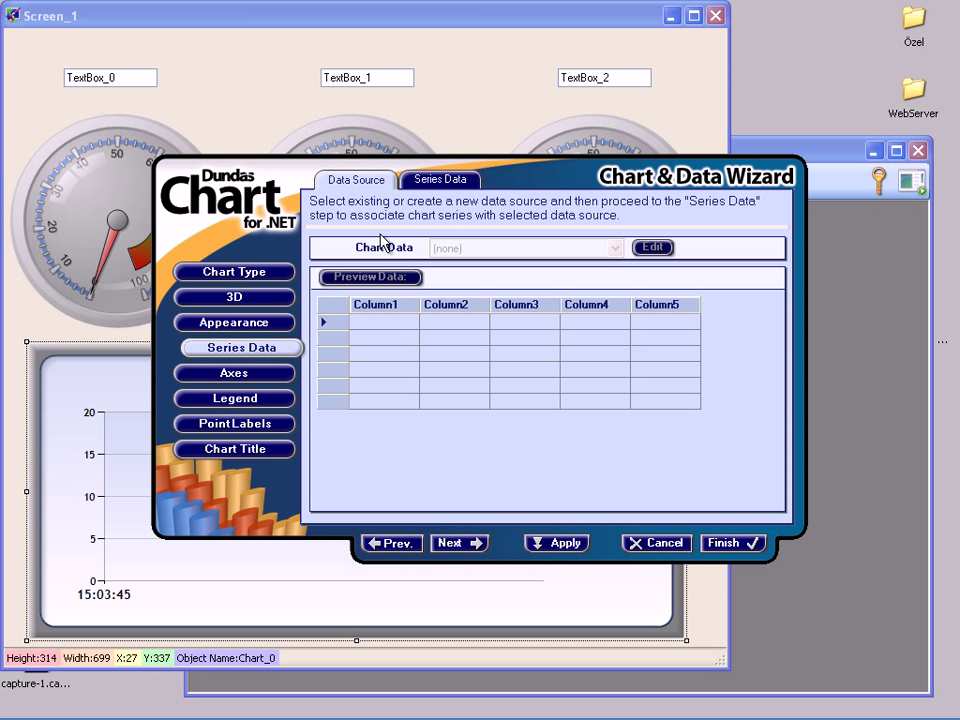
{"action": "left_click", "coordinate": [436, 188]}
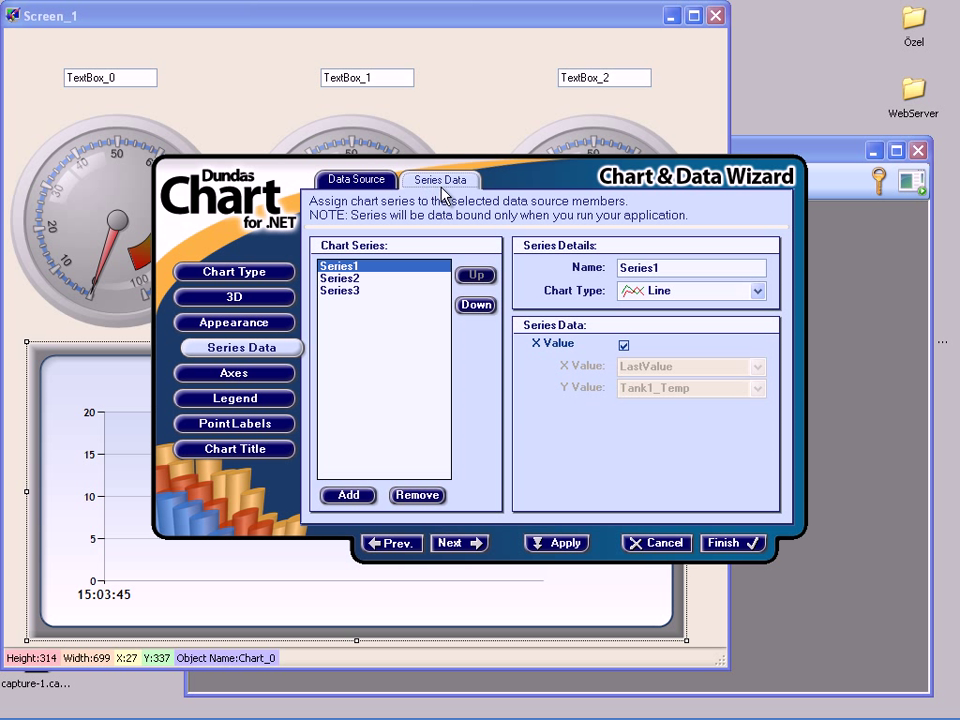
{"action": "left_click_drag", "start_coordinate": [651, 268], "coordinate": [613, 271]}
{"action": "type", "text": "Tank1 Temperature"}
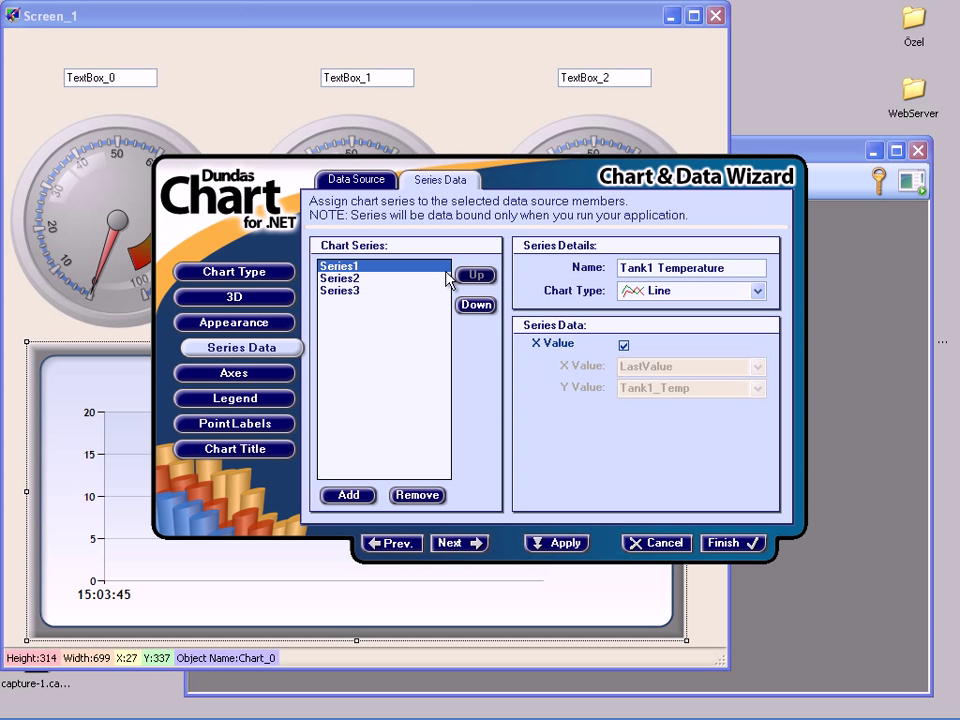
Rename the chart's Series2 to "Tank2 Temperature".
{"action": "left_click", "coordinate": [356, 279]}
{"action": "double_click", "coordinate": [651, 274]}
{"action": "type", "text": "Tank2 Tem"}
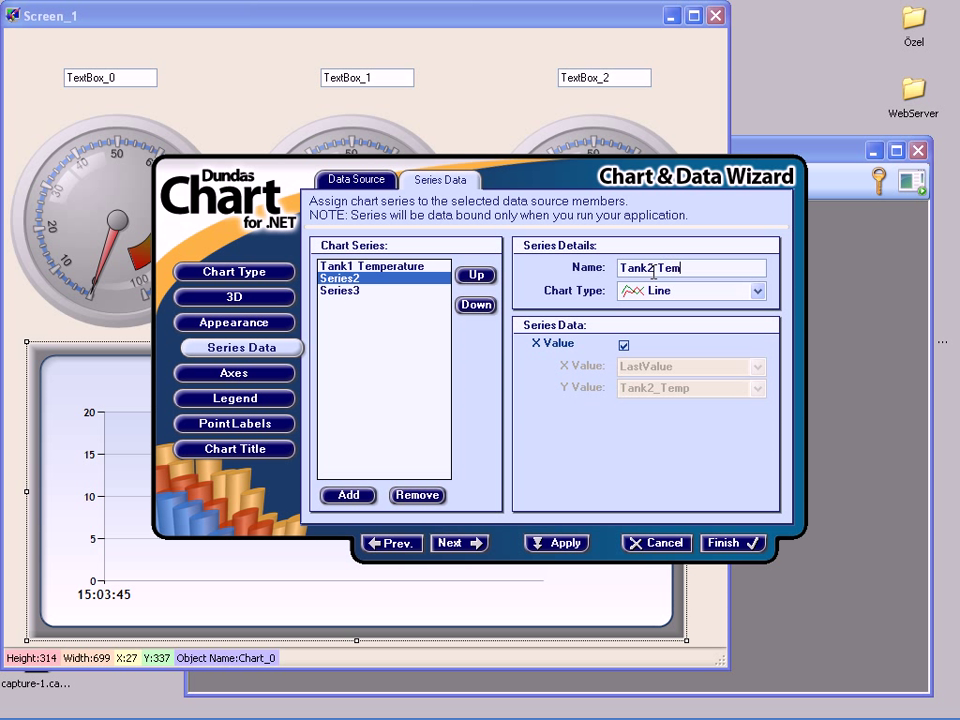
{"action": "type", "text": "perature"}
Rename the chart's Series3 to "Tank3 Temperature" and finish the chart wizard.
{"action": "left_click", "coordinate": [357, 291]}
{"action": "double_click", "coordinate": [651, 273]}
{"action": "type", "text": "Tank"}
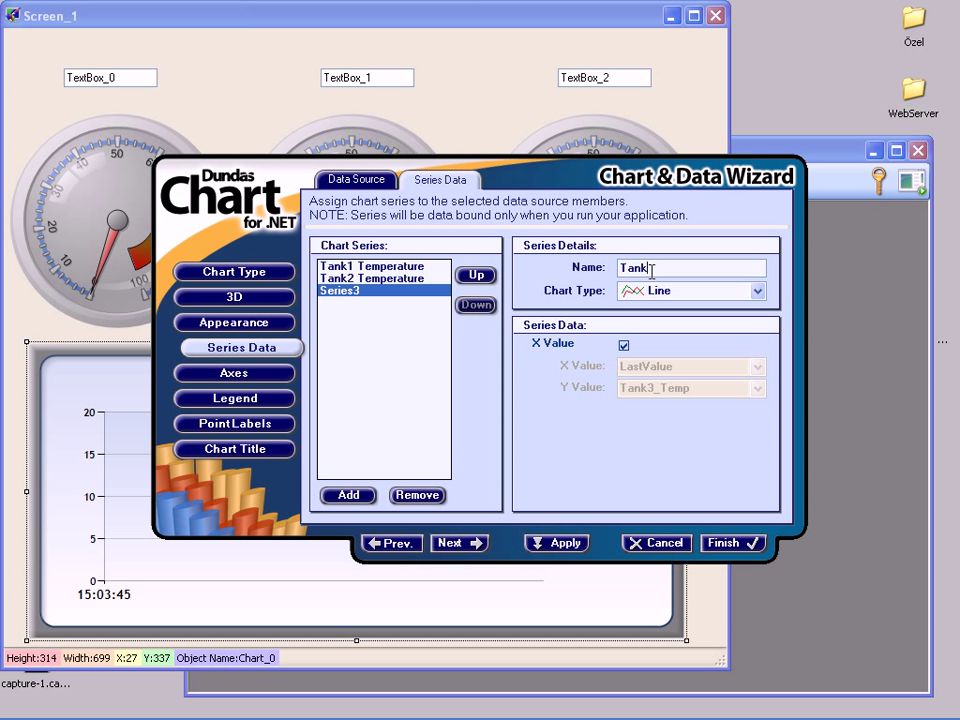
{"action": "type", "text": "3 Temperature"}
{"action": "left_click", "coordinate": [721, 544]}
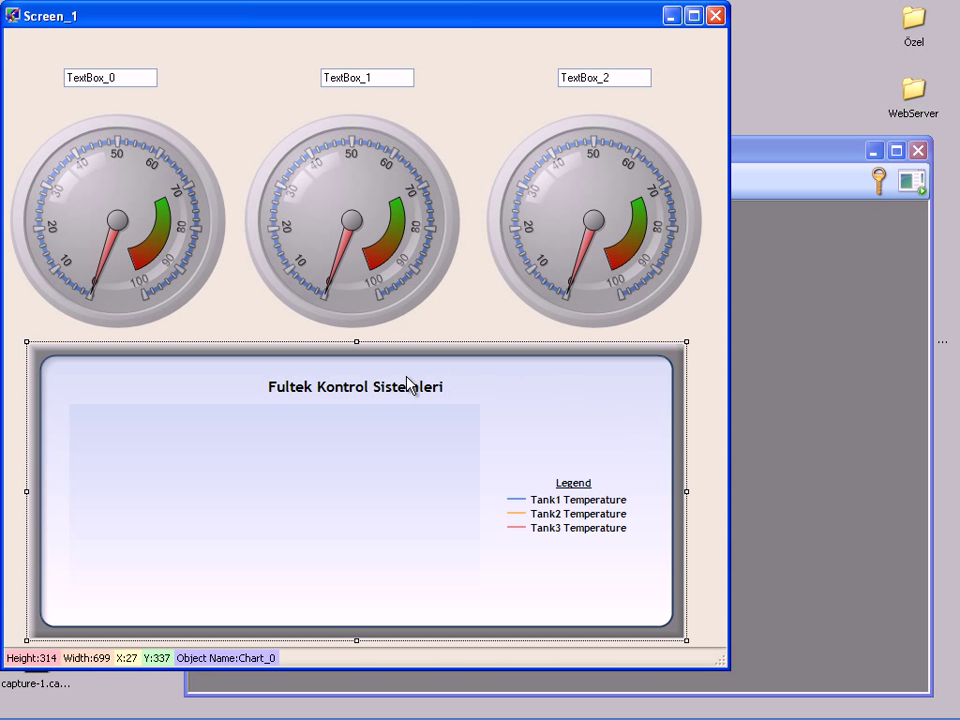
Set the chart's tooltip text to "Tank Temperatures".
{"action": "right_click", "coordinate": [152, 390]}
{"action": "mouse_move", "coordinate": [167, 402]}
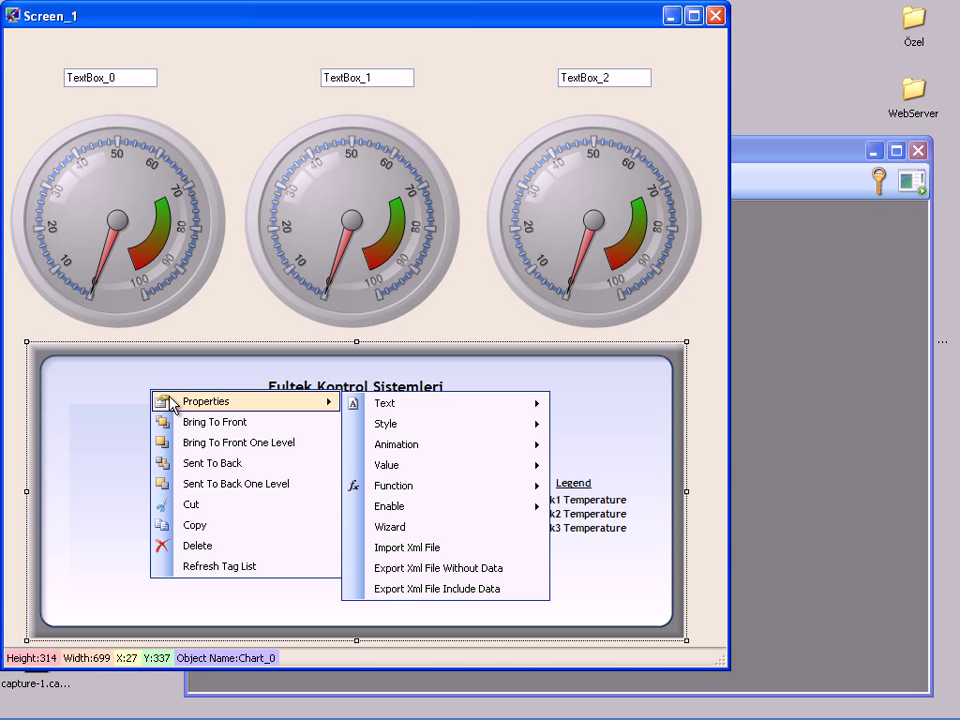
{"action": "mouse_move", "coordinate": [546, 414]}
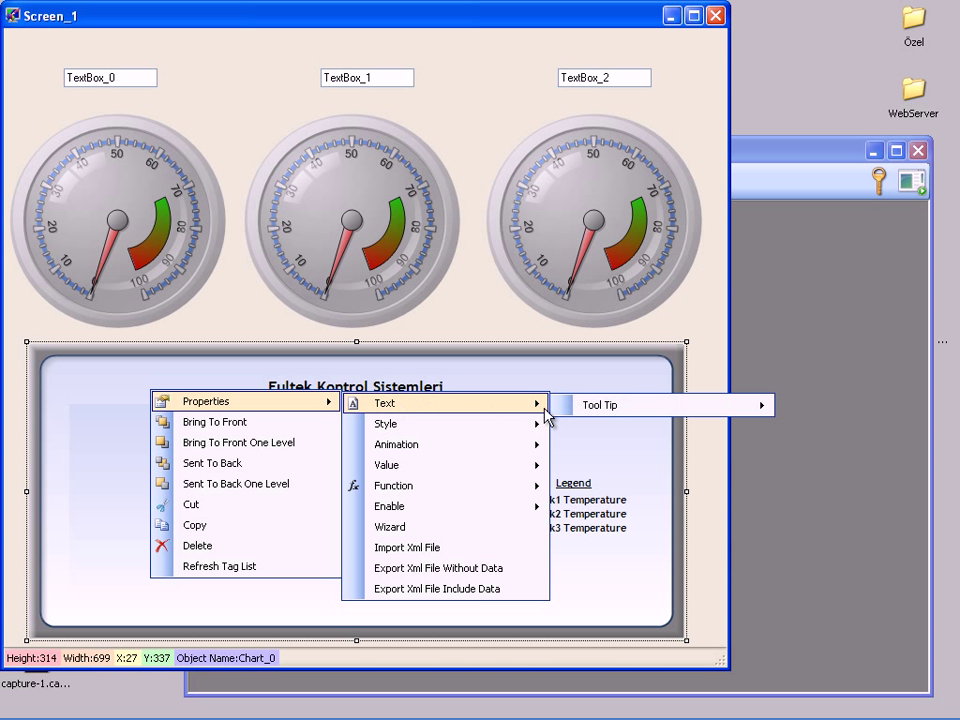
{"action": "mouse_move", "coordinate": [583, 414]}
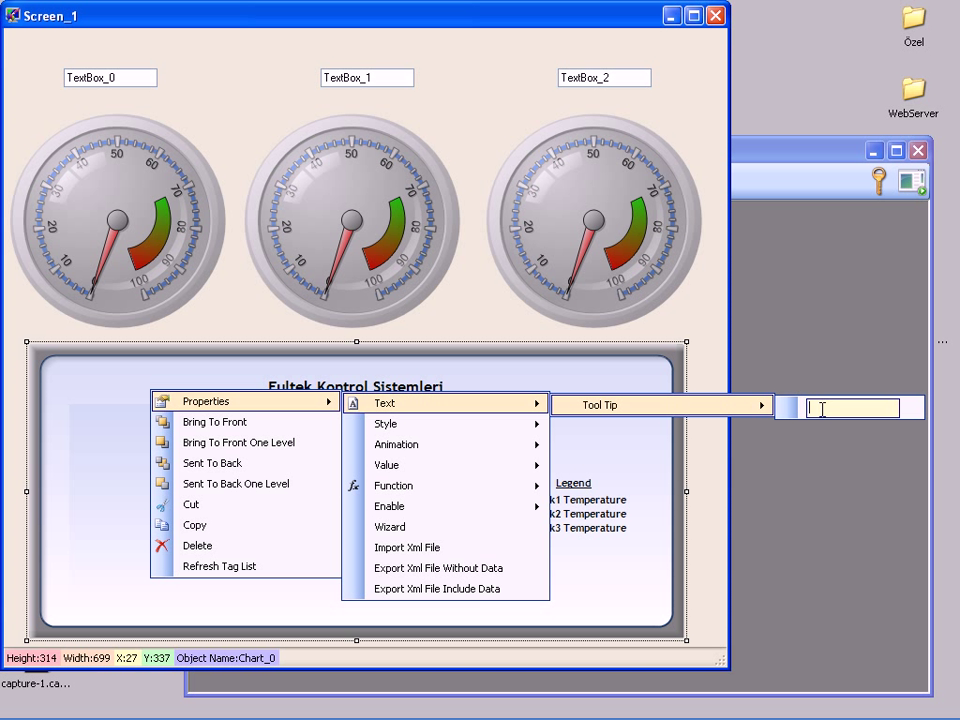
{"action": "type", "text": "Tank Temperatures"}
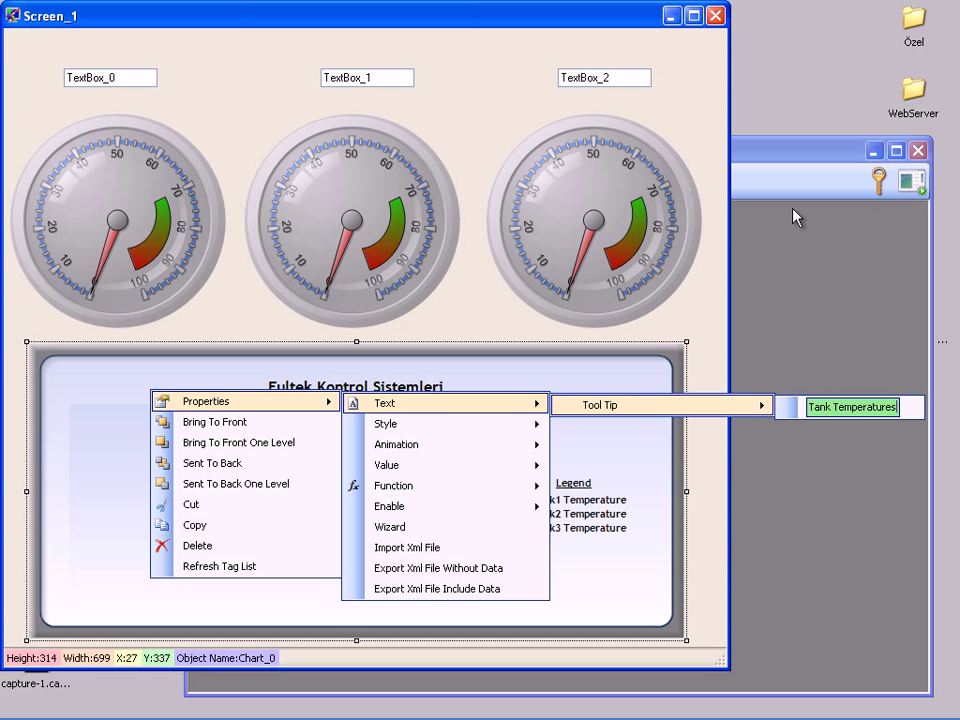
{"action": "left_click", "coordinate": [710, 272]}
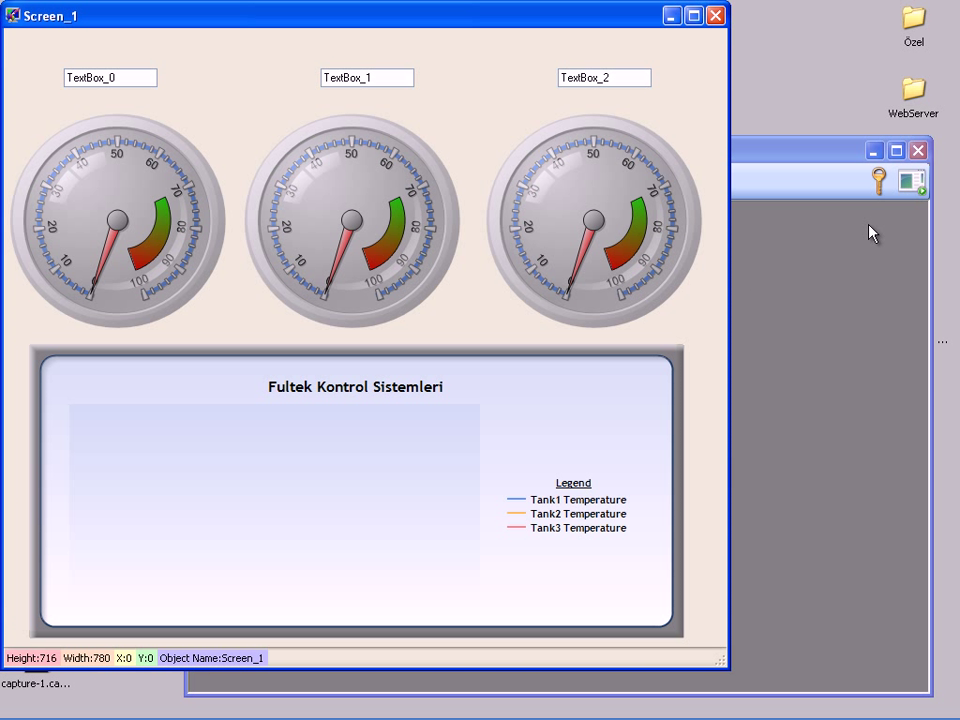
Run the project with Screen_1 as the startup screen and move its runtime window aside to uncover the Modbus simulator.
{"action": "left_click", "coordinate": [907, 186]}
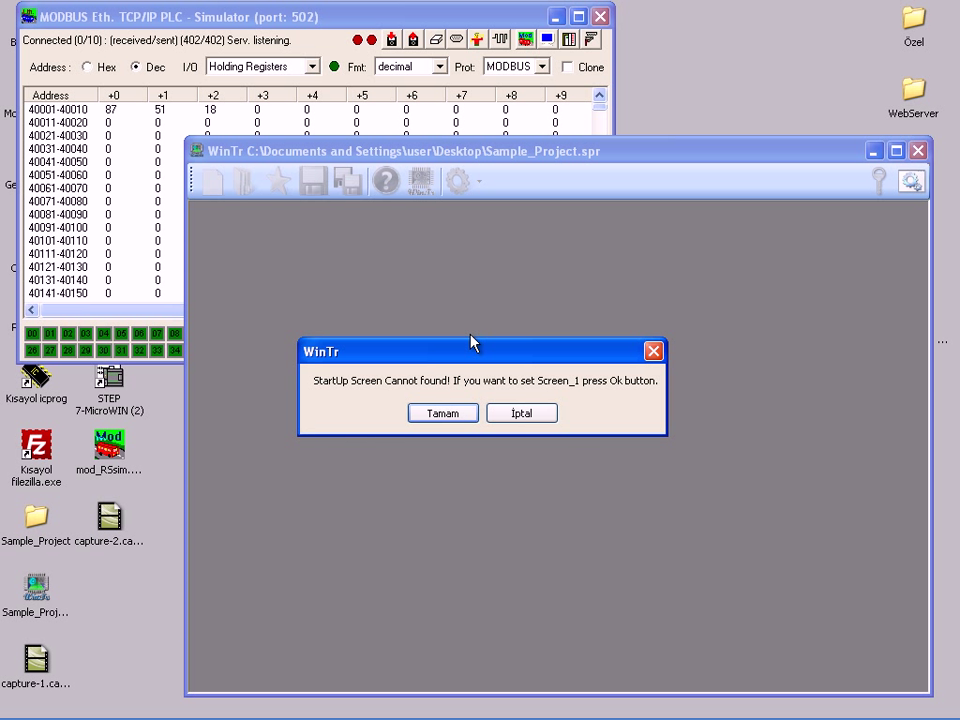
{"action": "left_click", "coordinate": [432, 416]}
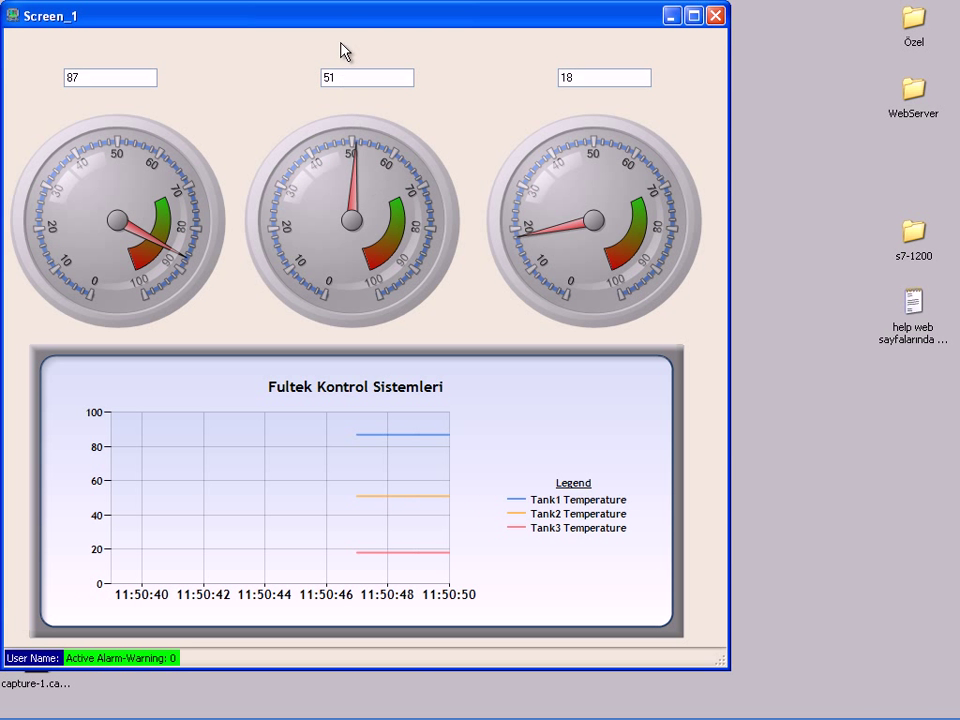
{"action": "left_click_drag", "start_coordinate": [343, 25], "coordinate": [546, 62]}
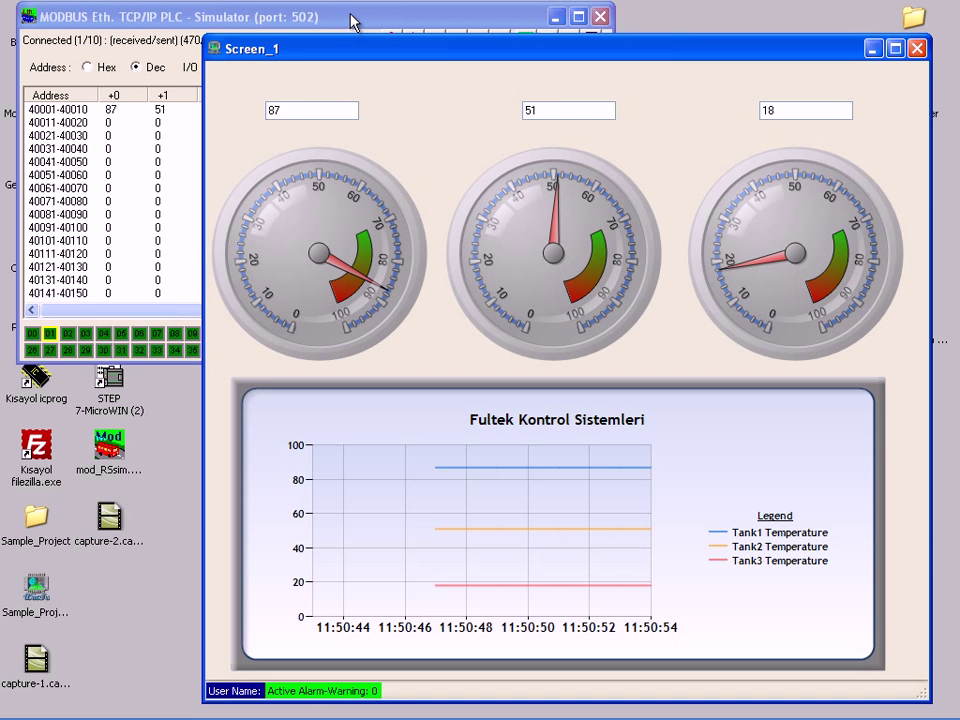
Switch to the Modbus simulator, move its window clear, and set holding register 400001 to 10.
{"action": "mouse_move", "coordinate": [255, 18]}
{"action": "left_mouse_down"}
{"action": "mouse_move", "coordinate": [171, 11]}
{"action": "mouse_move", "coordinate": [247, 8]}
{"action": "left_mouse_up"}
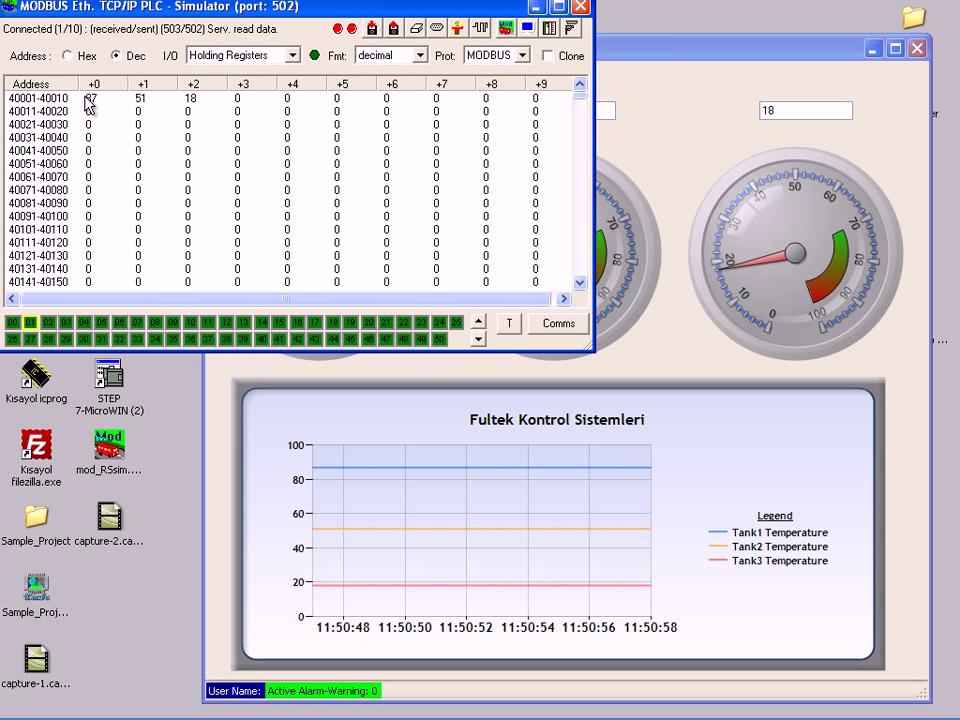
{"action": "double_click", "coordinate": [88, 100]}
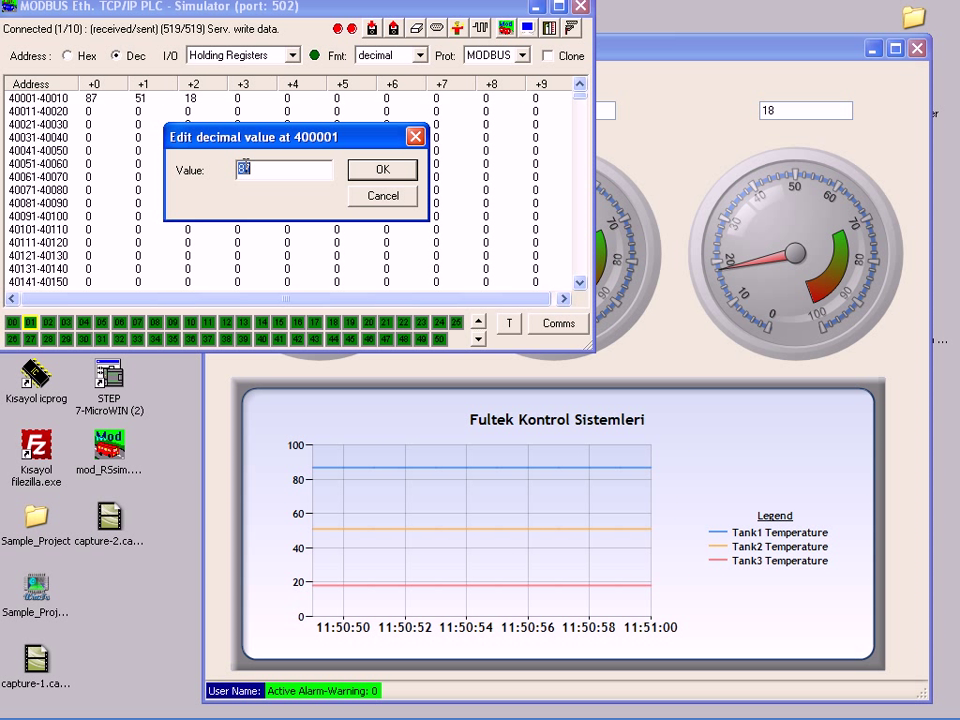
{"action": "type", "text": "10"}
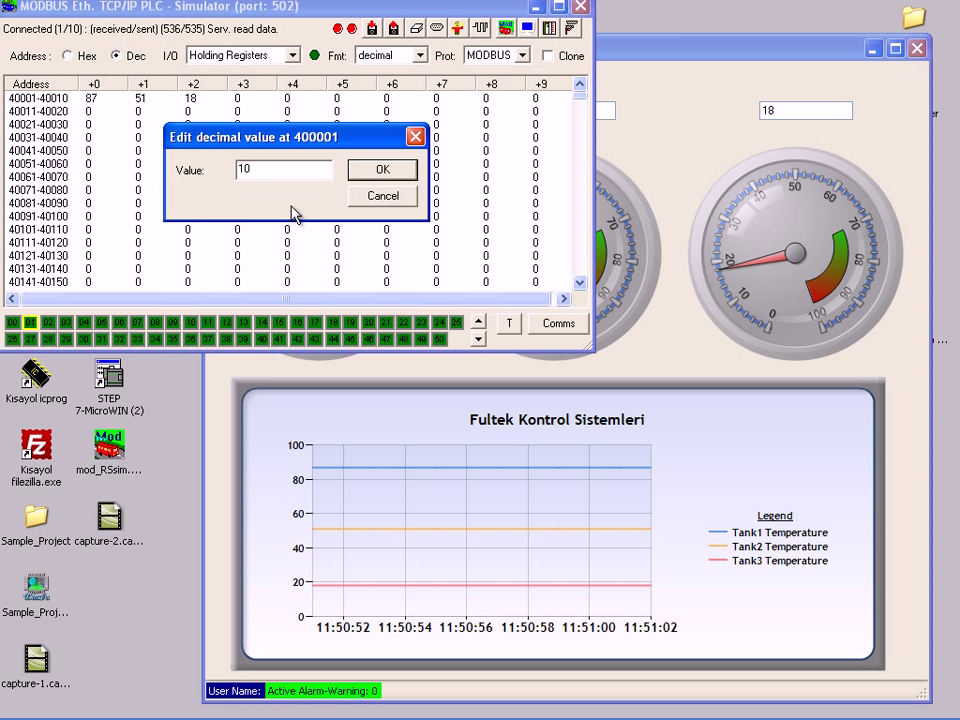
{"action": "key", "text": "Return"}
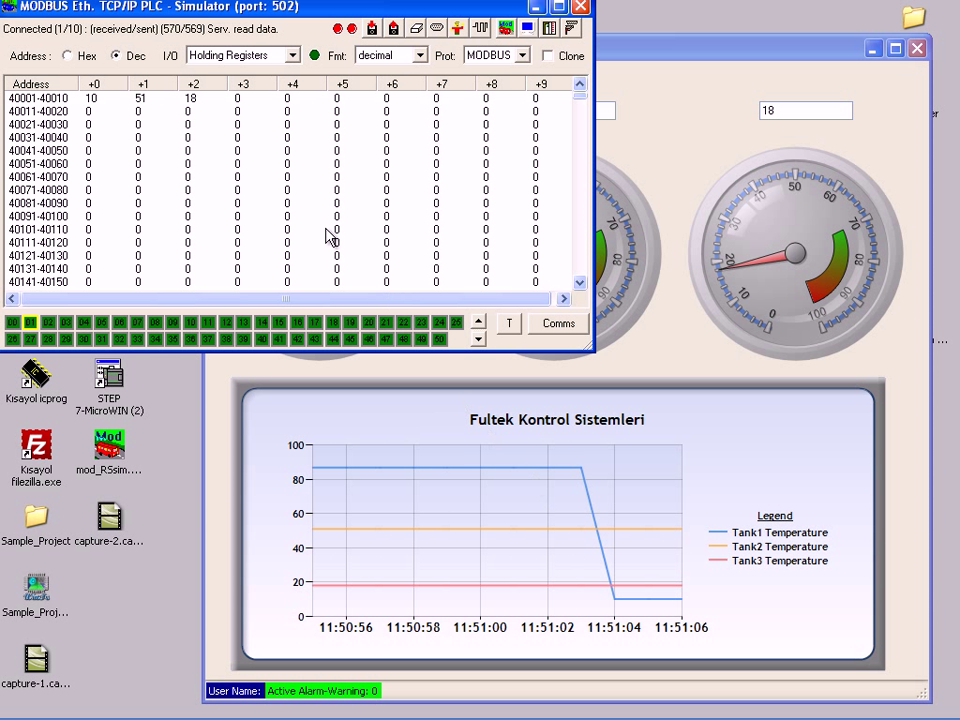
Set the simulator's holding register 400002 to 89 and register 400003 to 99.
{"action": "double_click", "coordinate": [141, 108]}
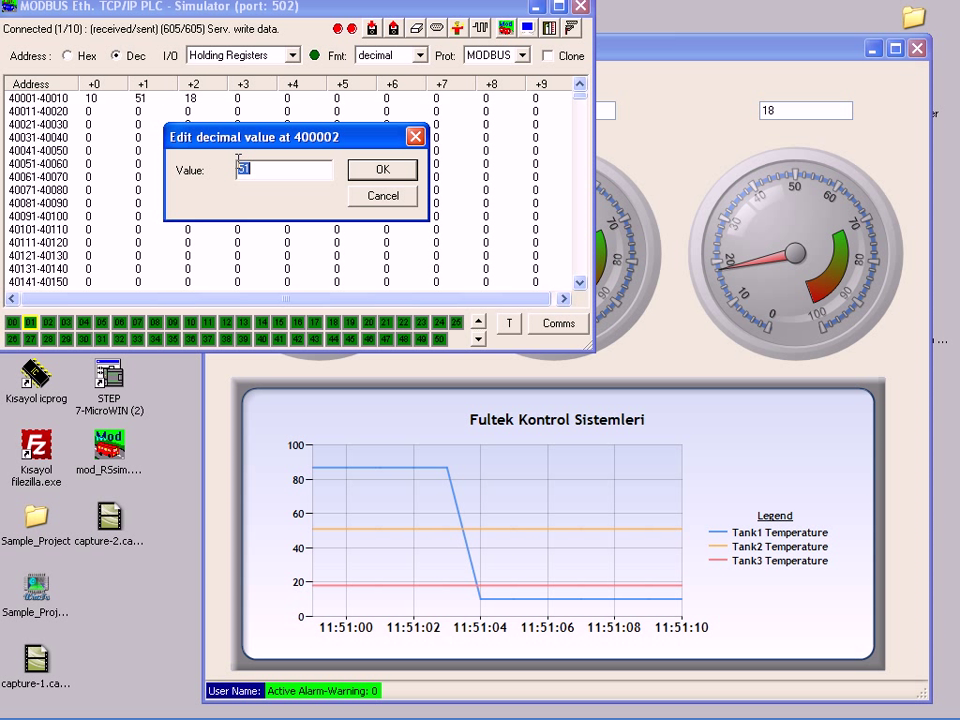
{"action": "type", "text": "89"}
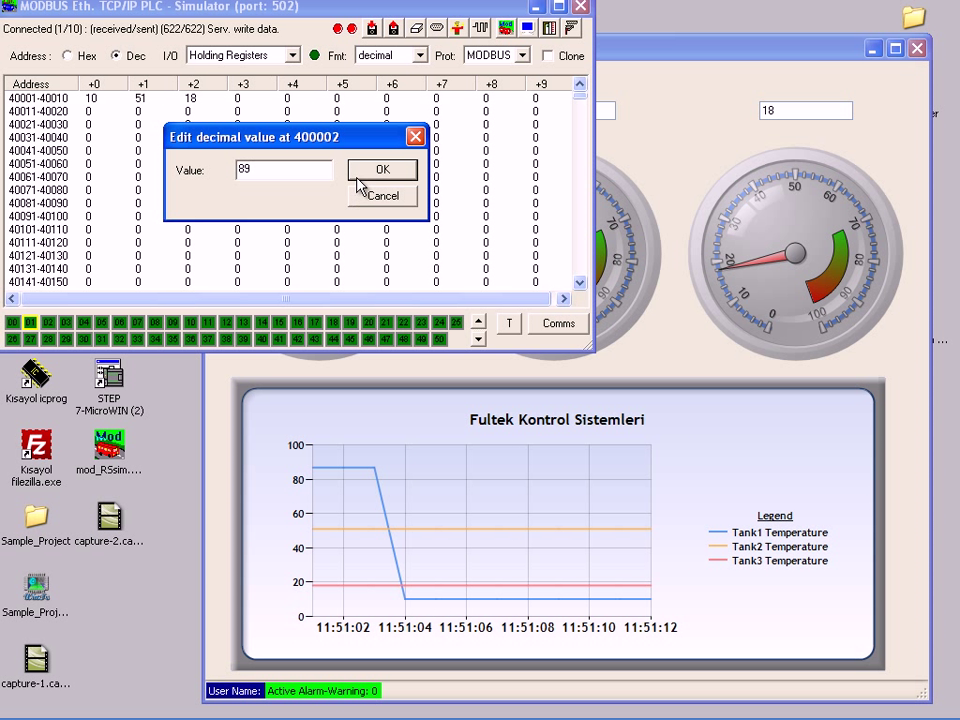
{"action": "left_click", "coordinate": [381, 172]}
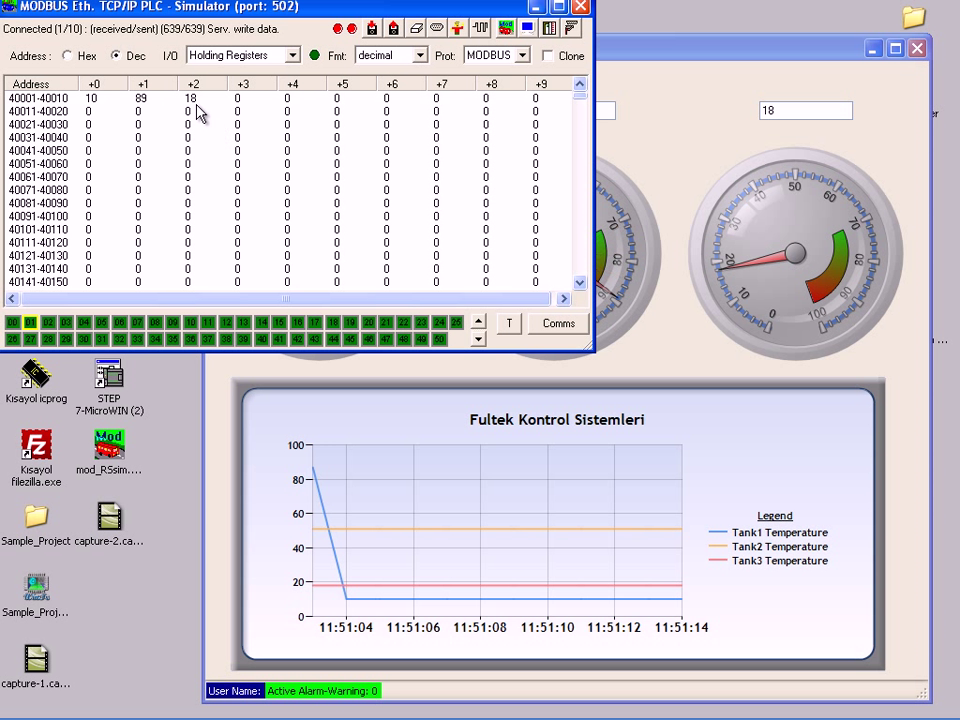
{"action": "double_click", "coordinate": [192, 99]}
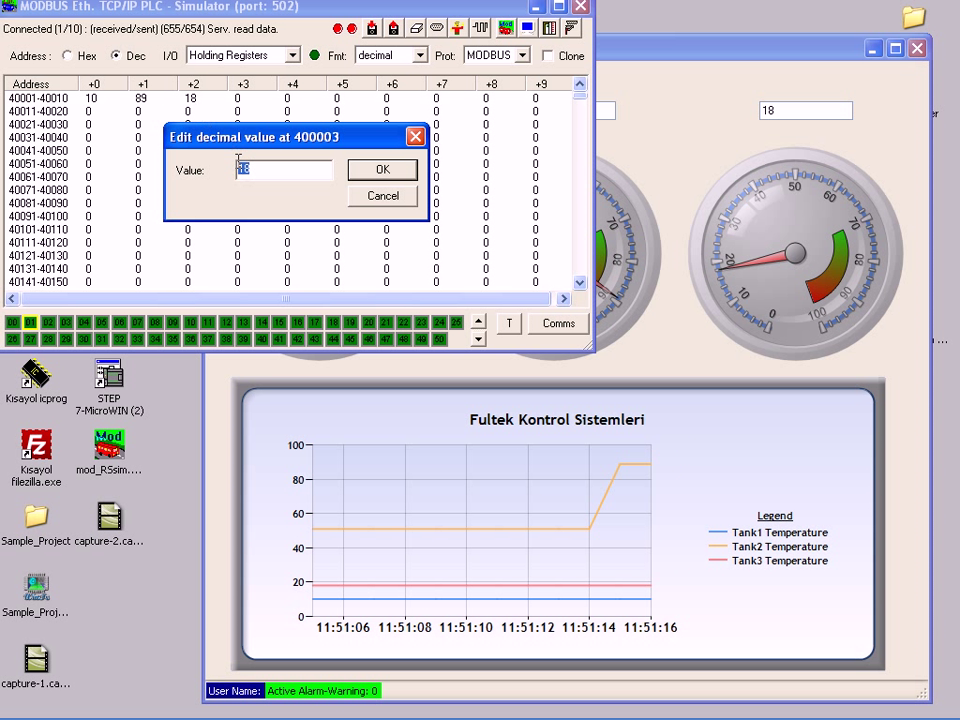
{"action": "type", "text": "99"}
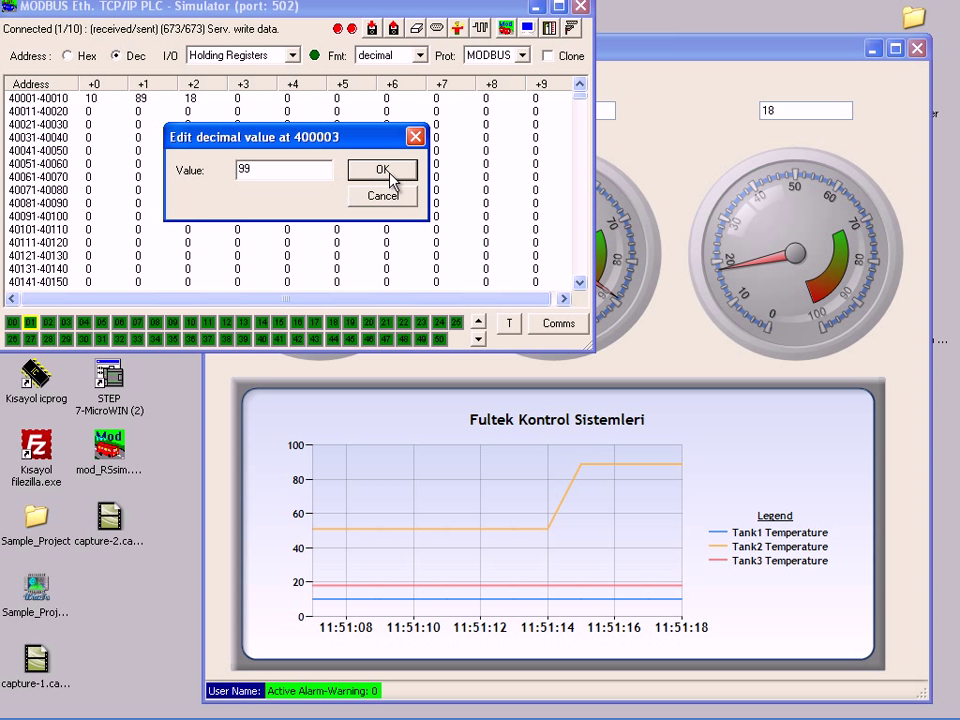
{"action": "left_click", "coordinate": [388, 172]}
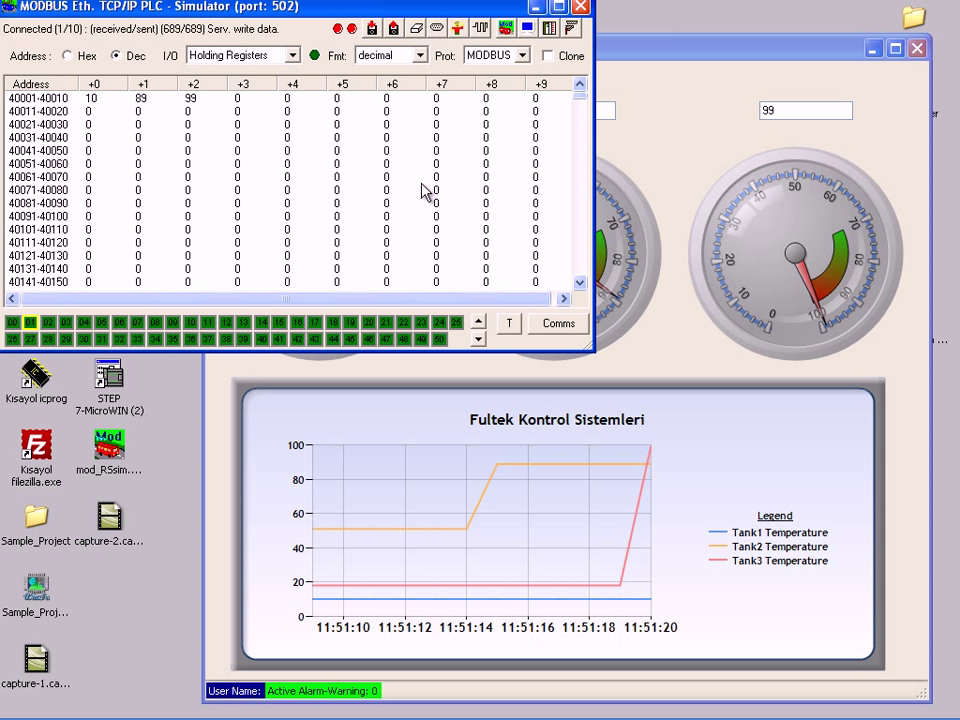
Switch back to the running Screen_1 and write 50 to the first tank's temperature text box.
{"action": "left_click", "coordinate": [655, 52]}
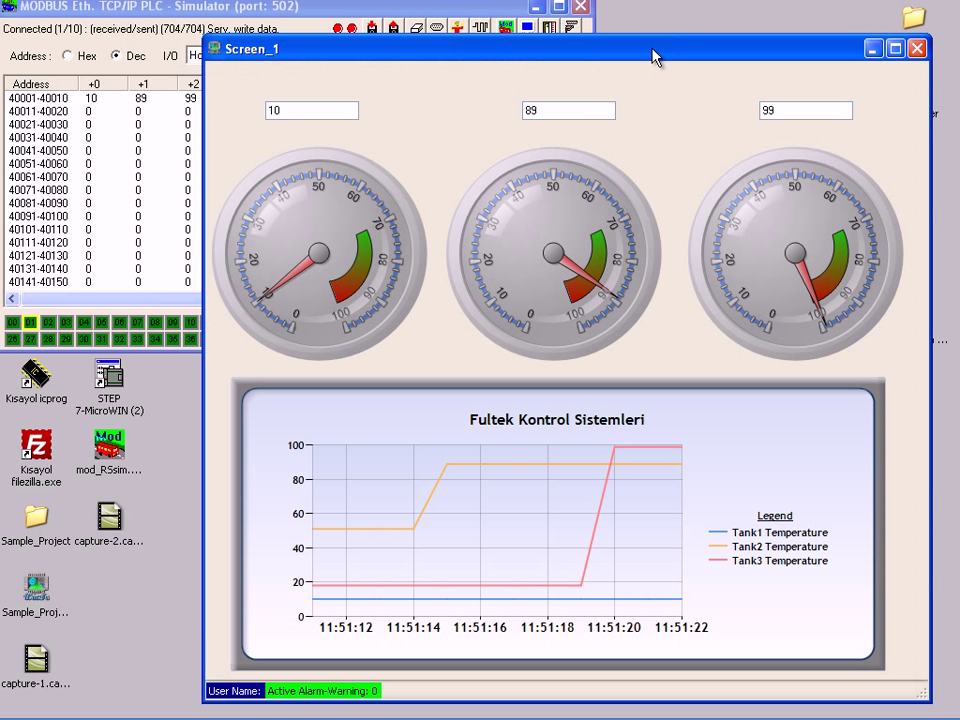
{"action": "double_click", "coordinate": [332, 112]}
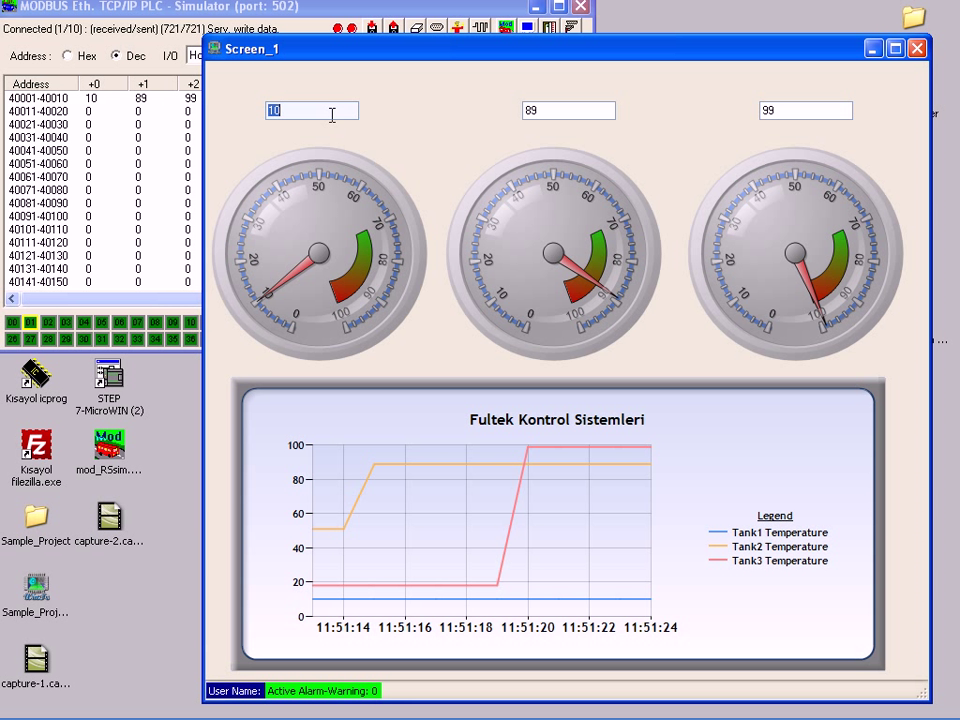
{"action": "type", "text": "50"}
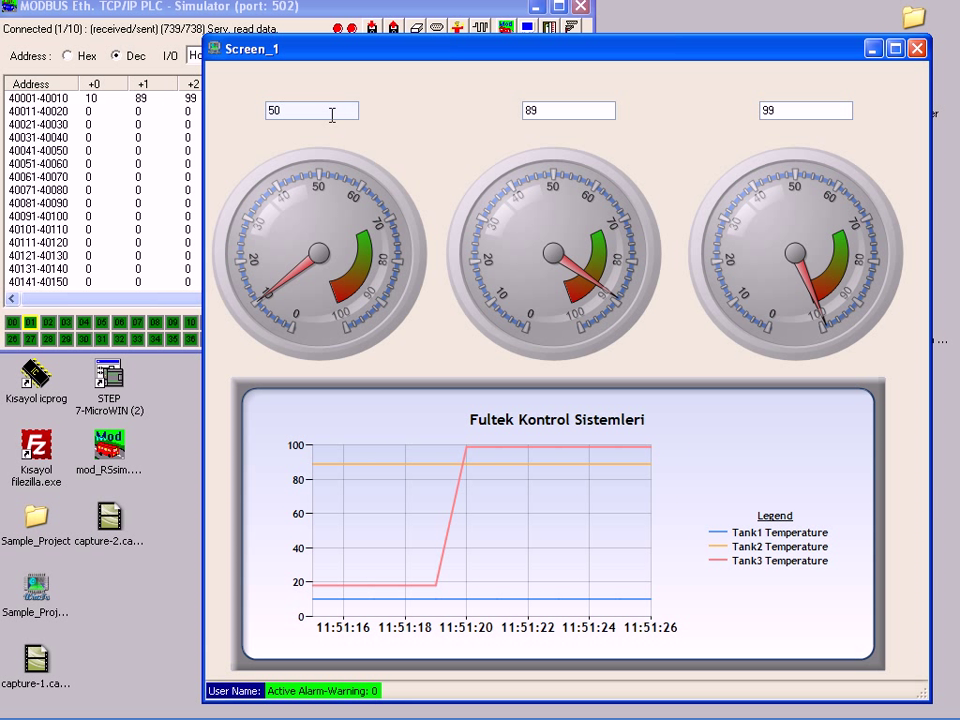
{"action": "key", "text": "Return"}
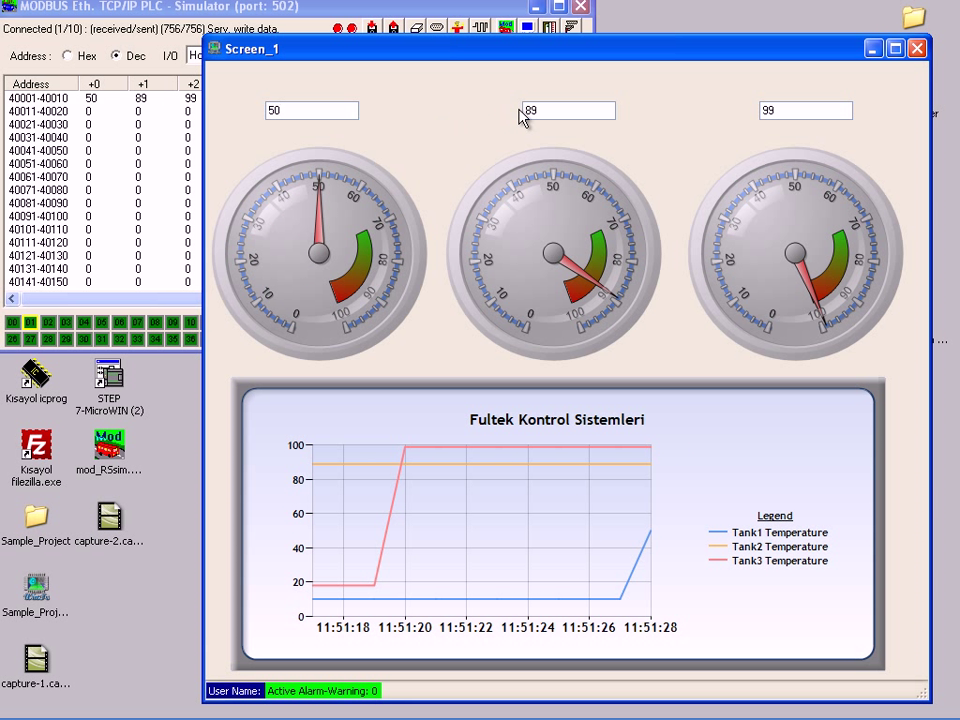
Write 10 to the second tank's temperature text box and 50 to the third tank's.
{"action": "double_click", "coordinate": [529, 110]}
{"action": "type", "text": "10"}
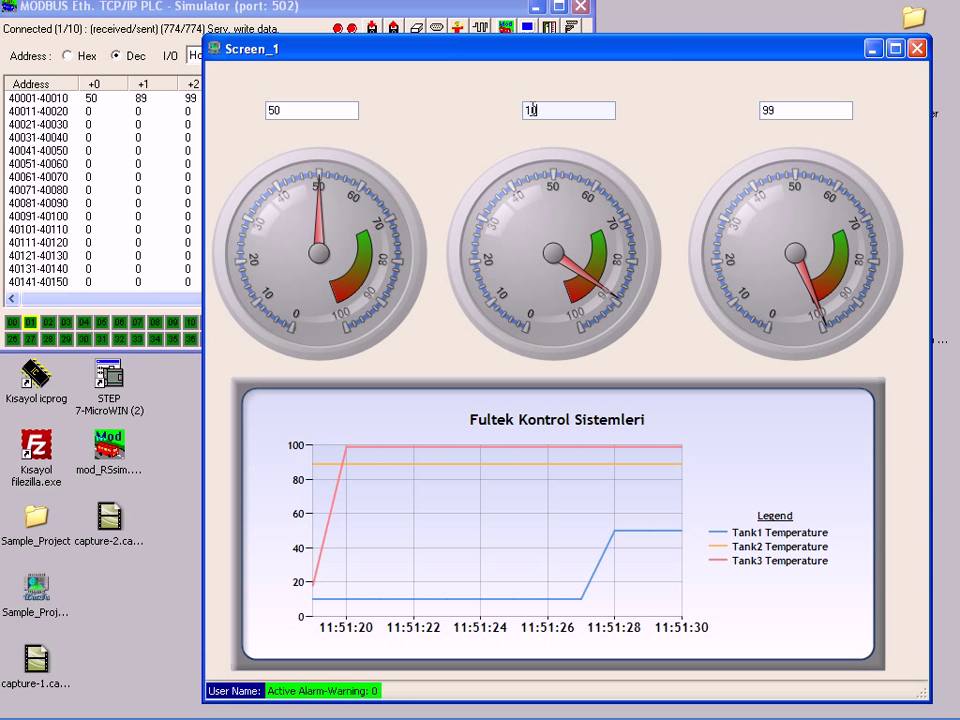
{"action": "key", "text": "Return"}
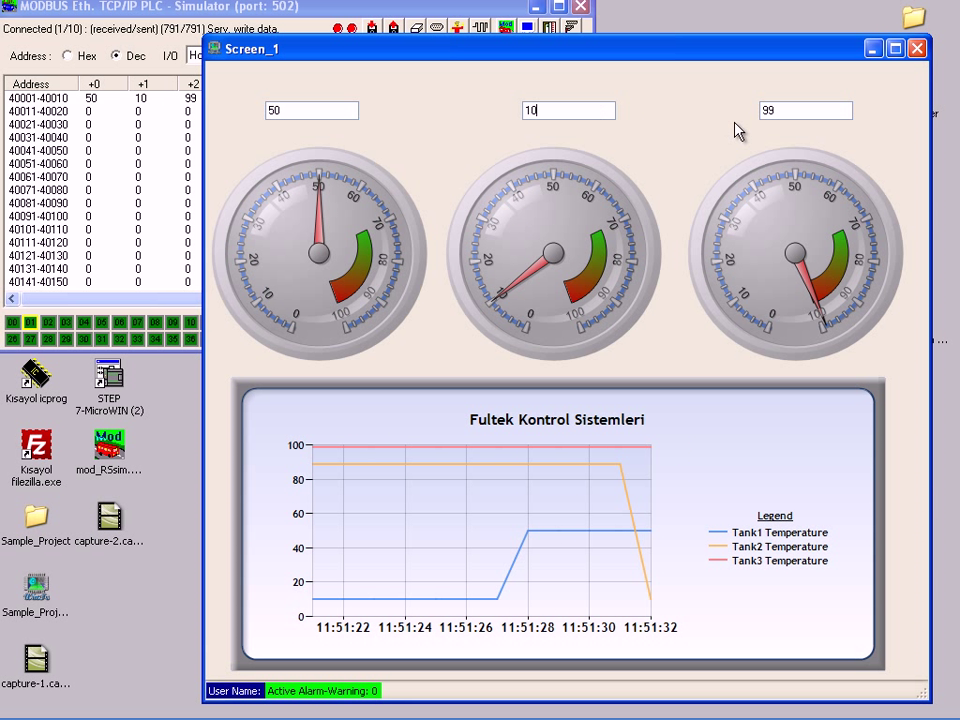
{"action": "double_click", "coordinate": [784, 113]}
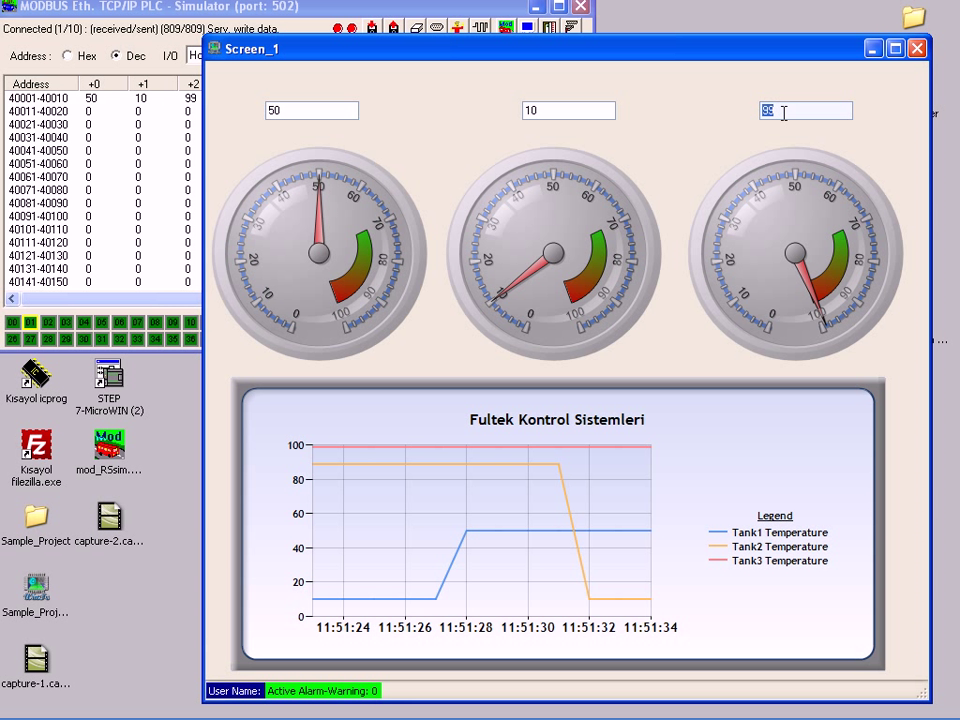
{"action": "type", "text": "50"}
{"action": "key", "text": "Return"}
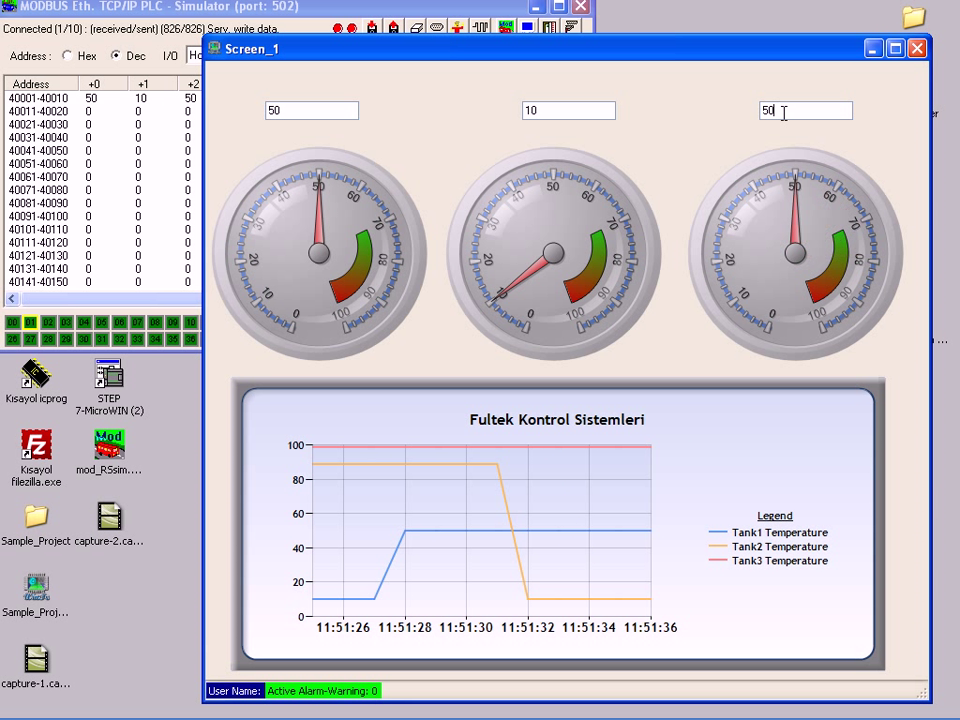
Export the running tank temperature chart to Excel.
{"action": "right_click", "coordinate": [417, 445]}
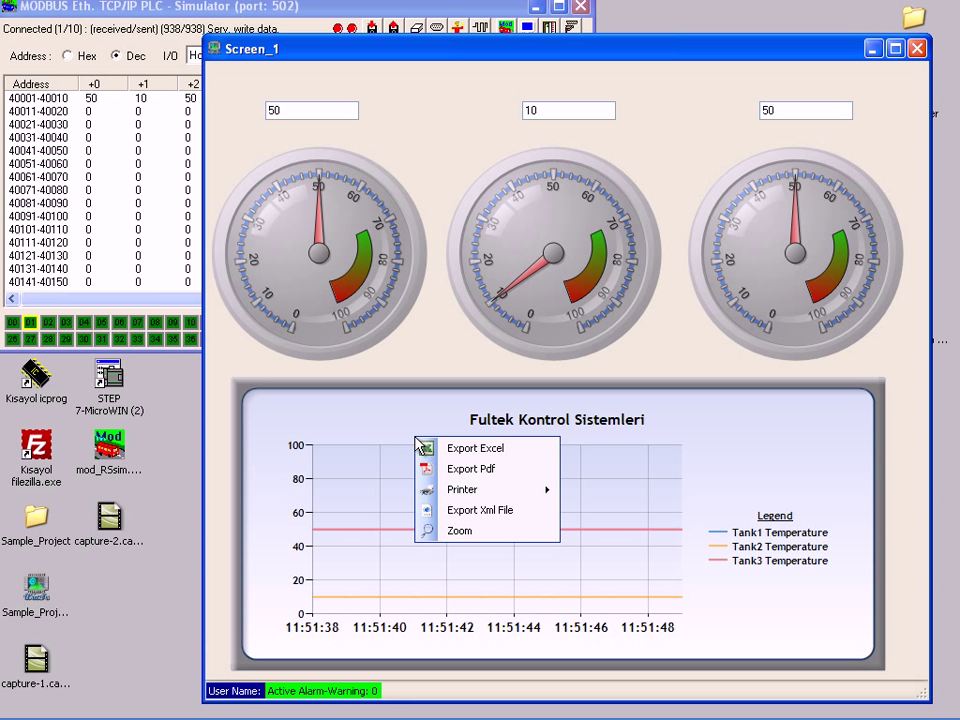
{"action": "left_click", "coordinate": [452, 452]}
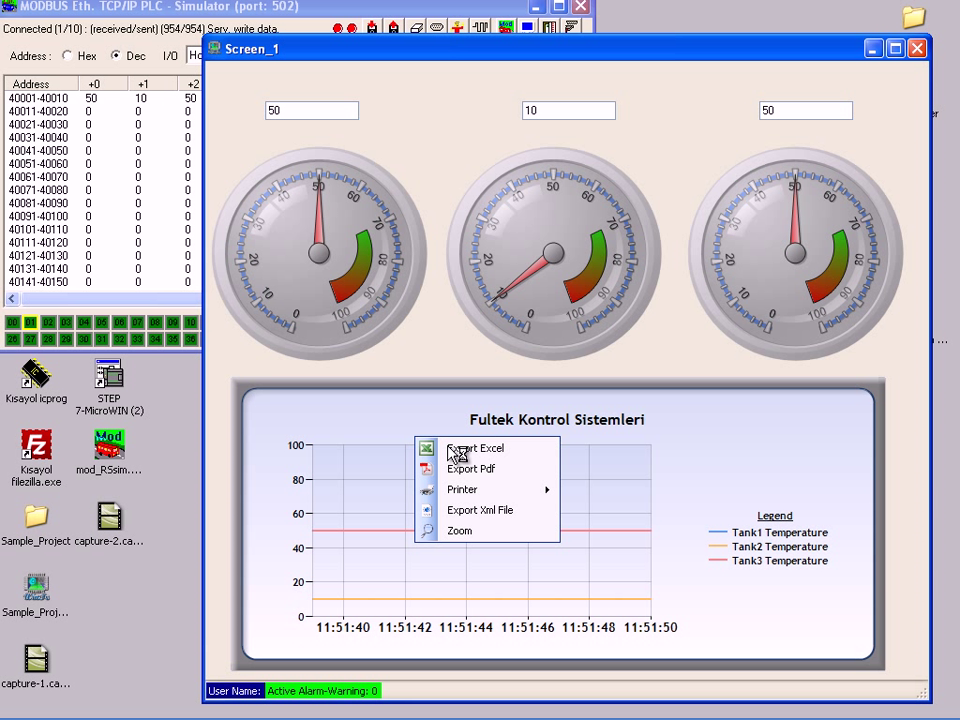